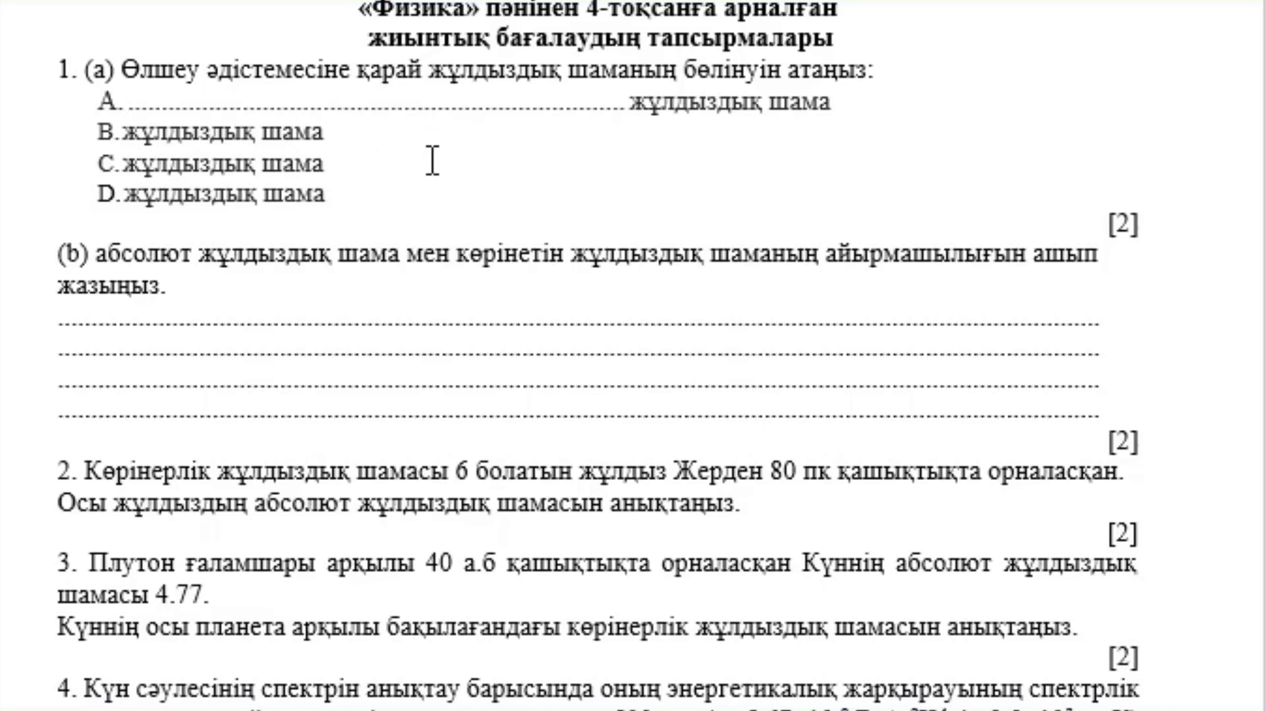
- Fill task 1(a) lines A–D with визуалдық, Фотографиялық, Фотоэлектрлық and Радиометрлік
text(виз)
text(уалдық)
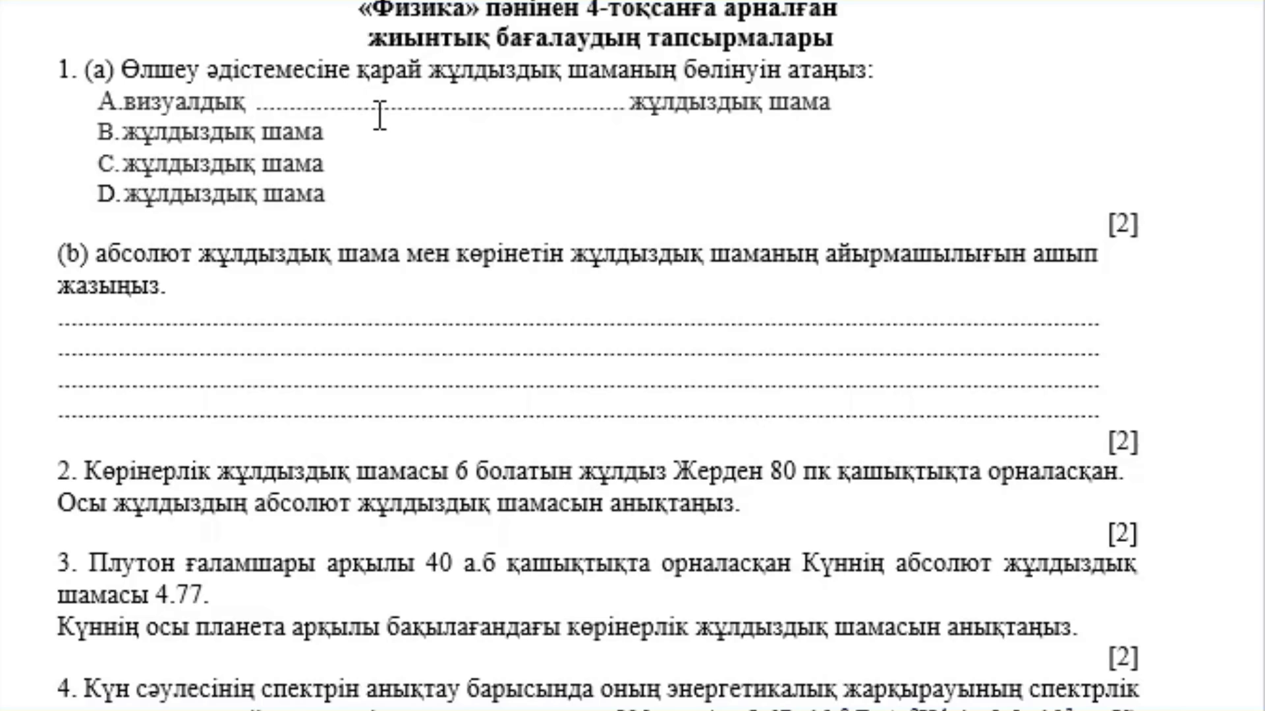
click(123, 133)
text(фотография)
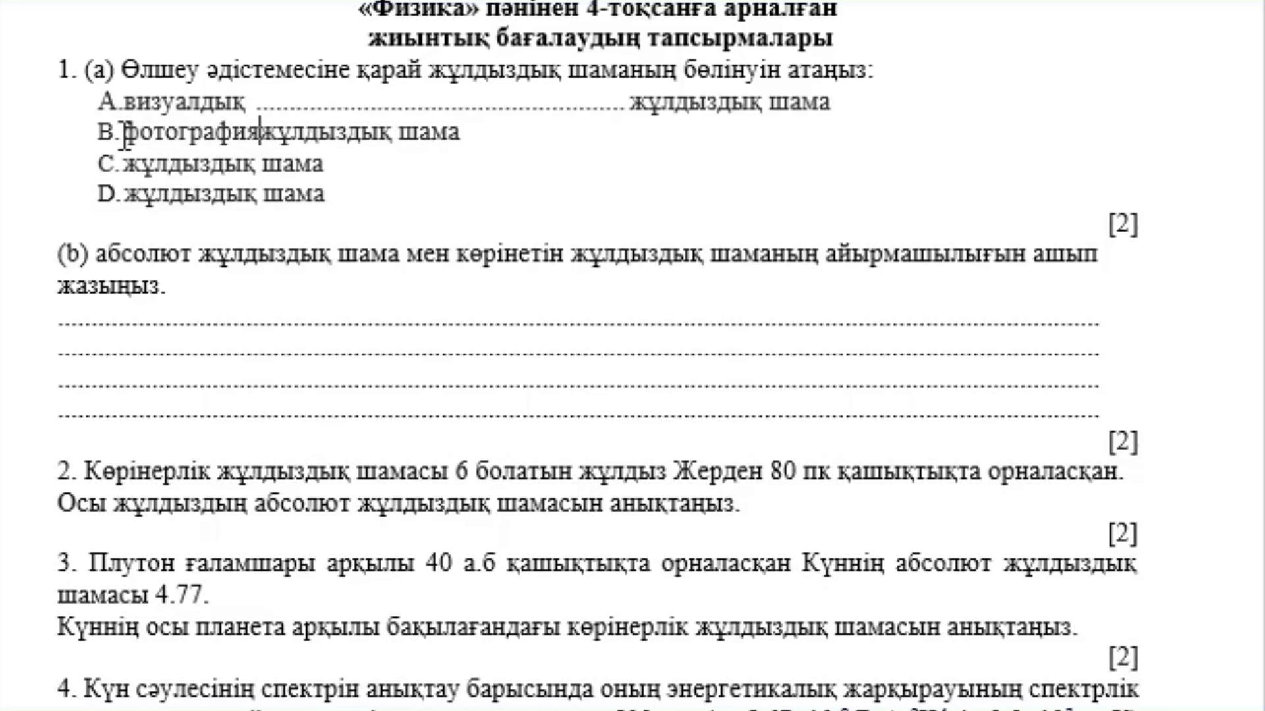
text(лық)
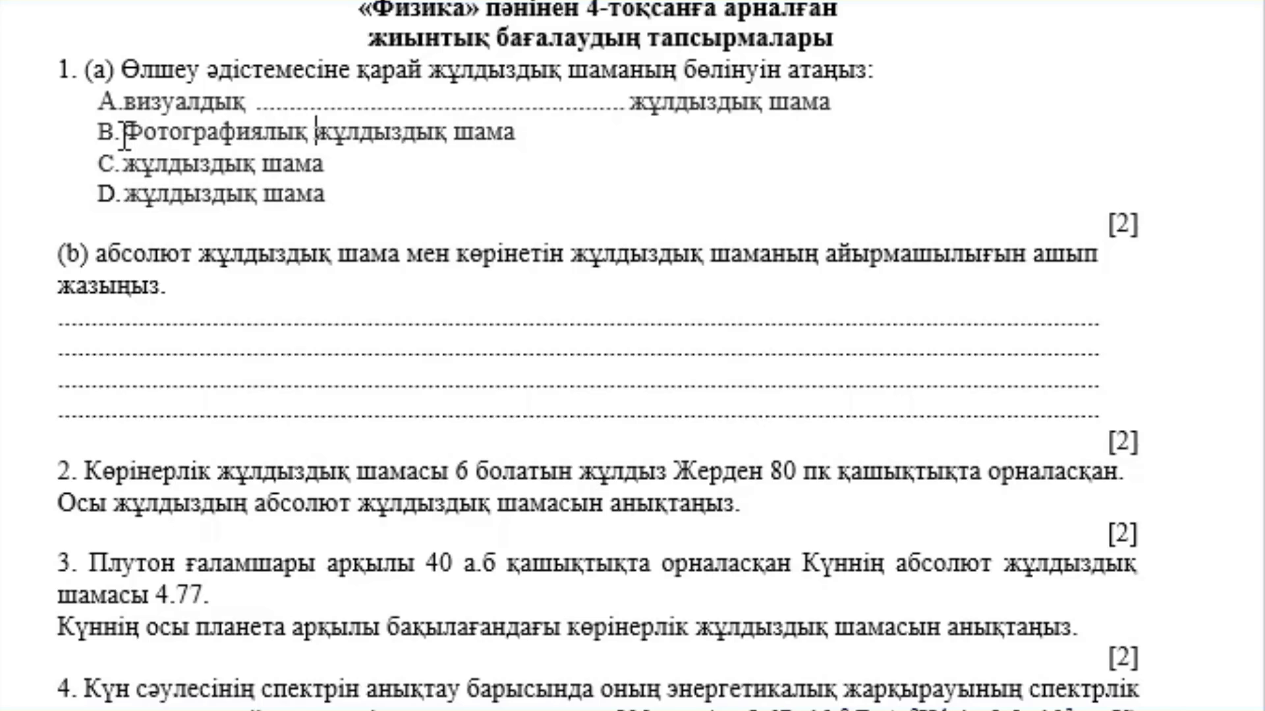
click(131, 164)
text(ф)
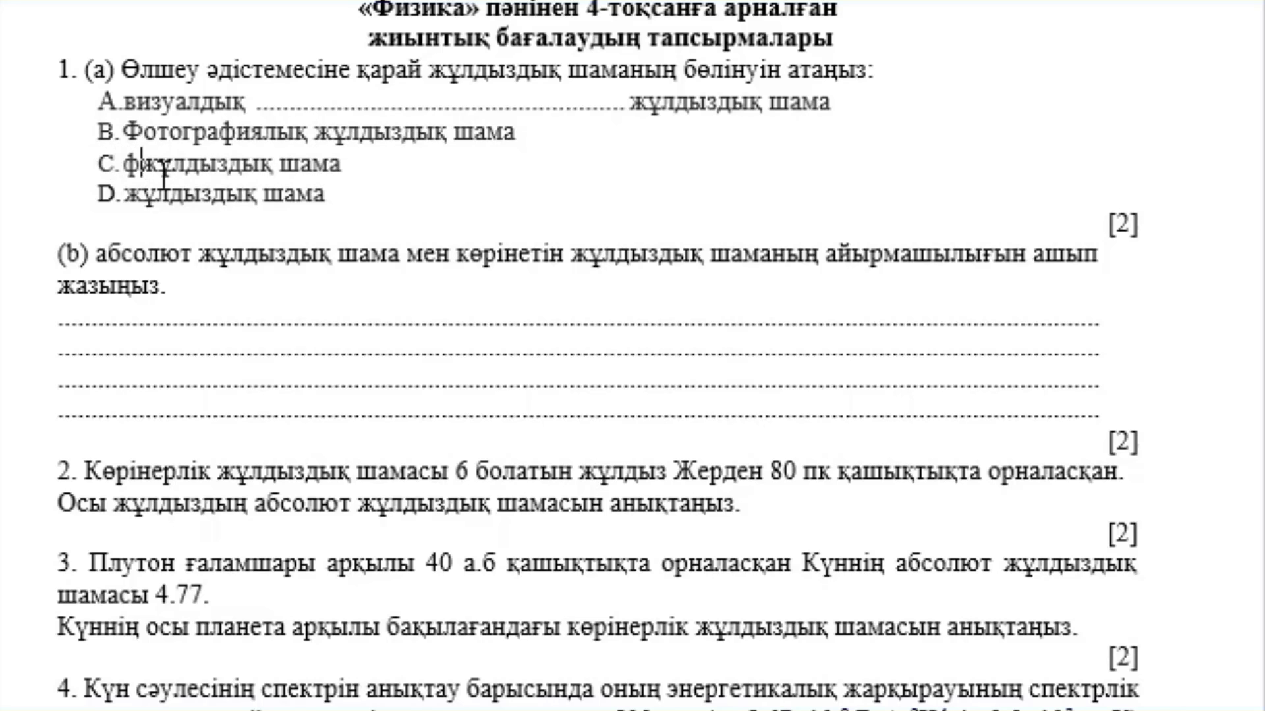
text(отоэлек)
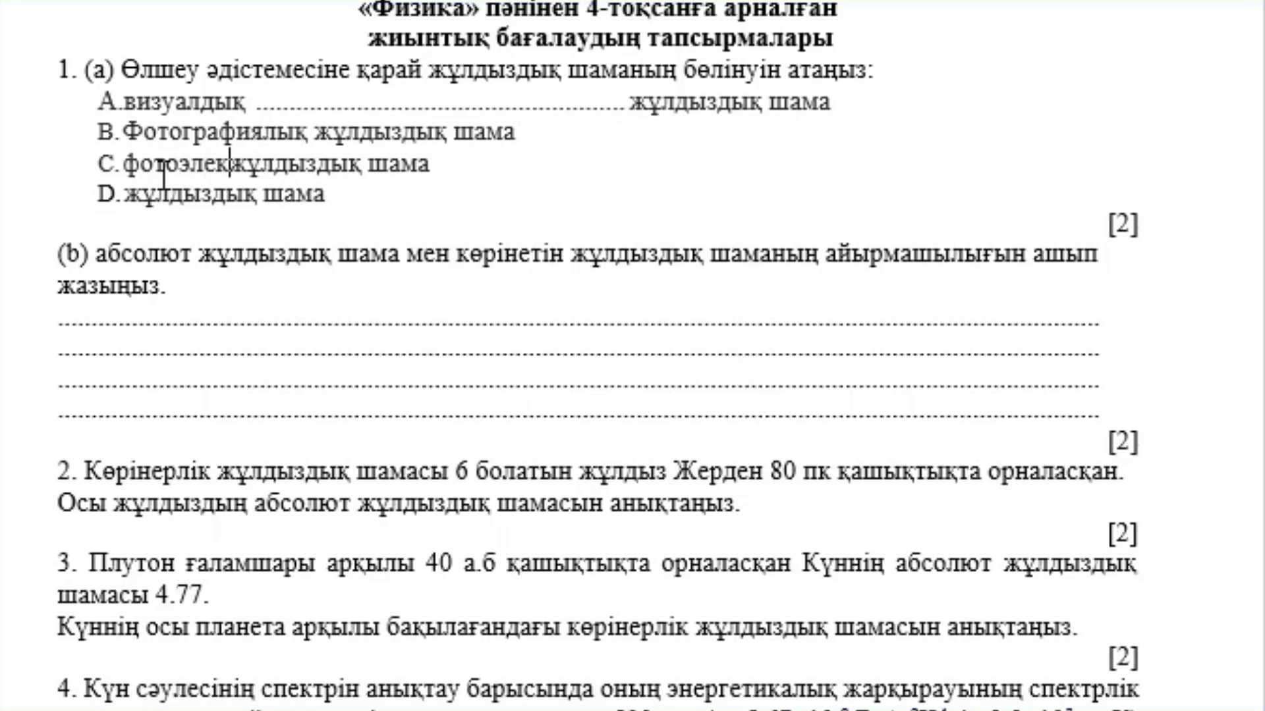
text(трлық)
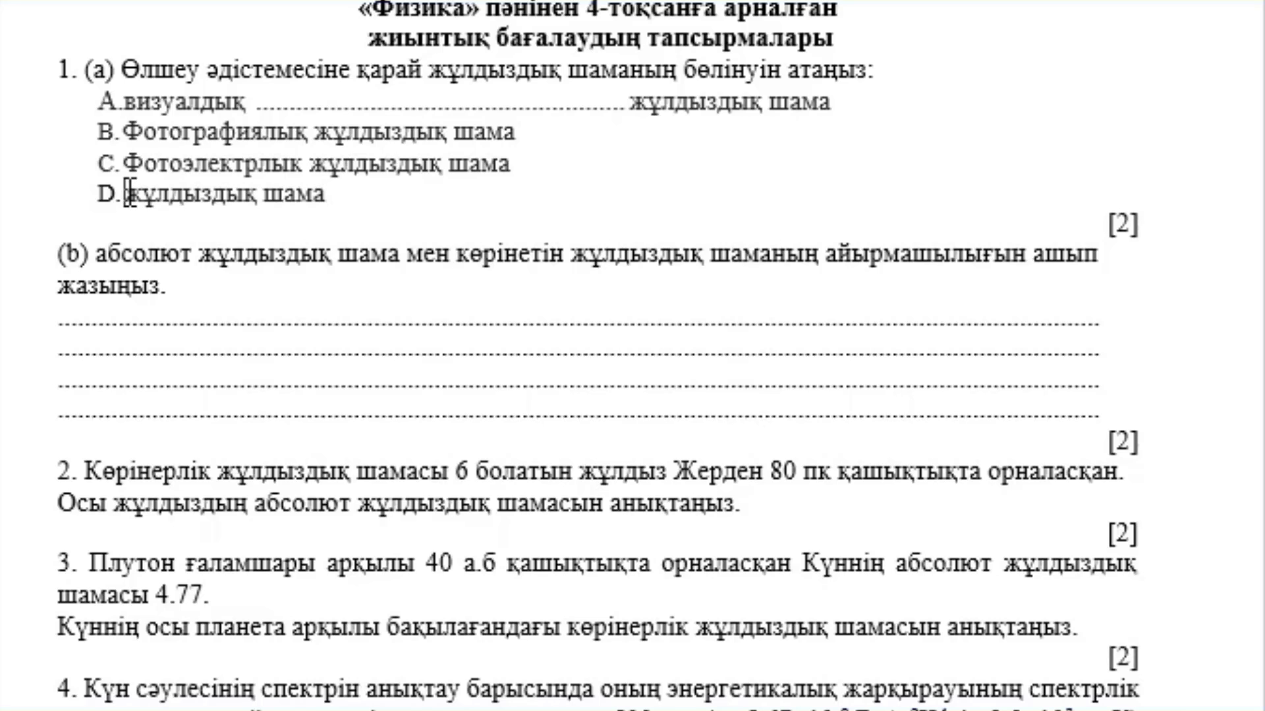
text( ра)
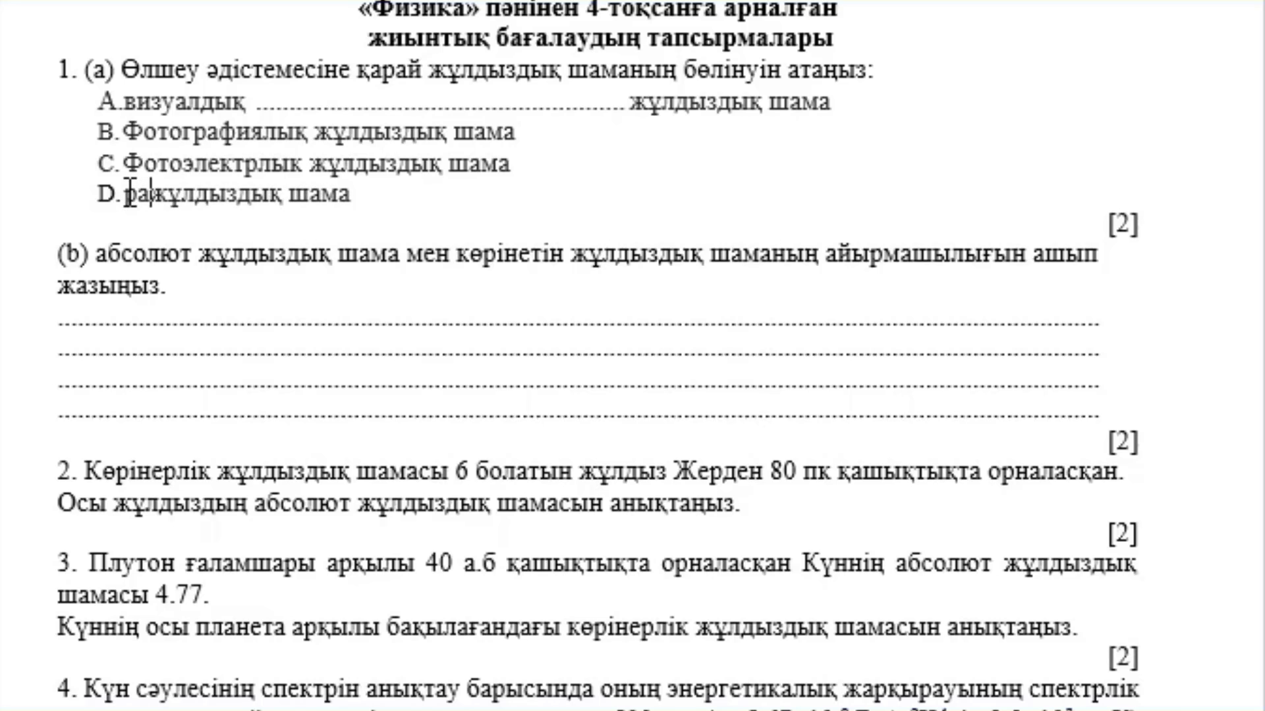
text(диометр)
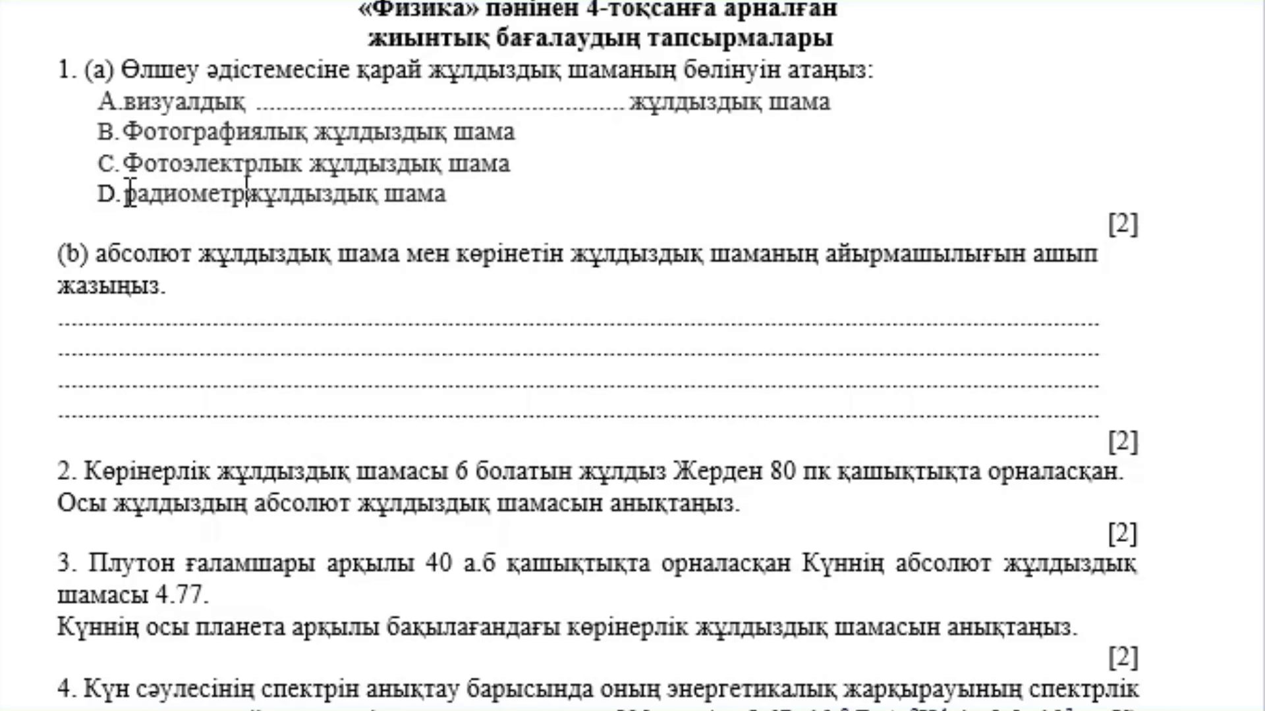
text(лік)
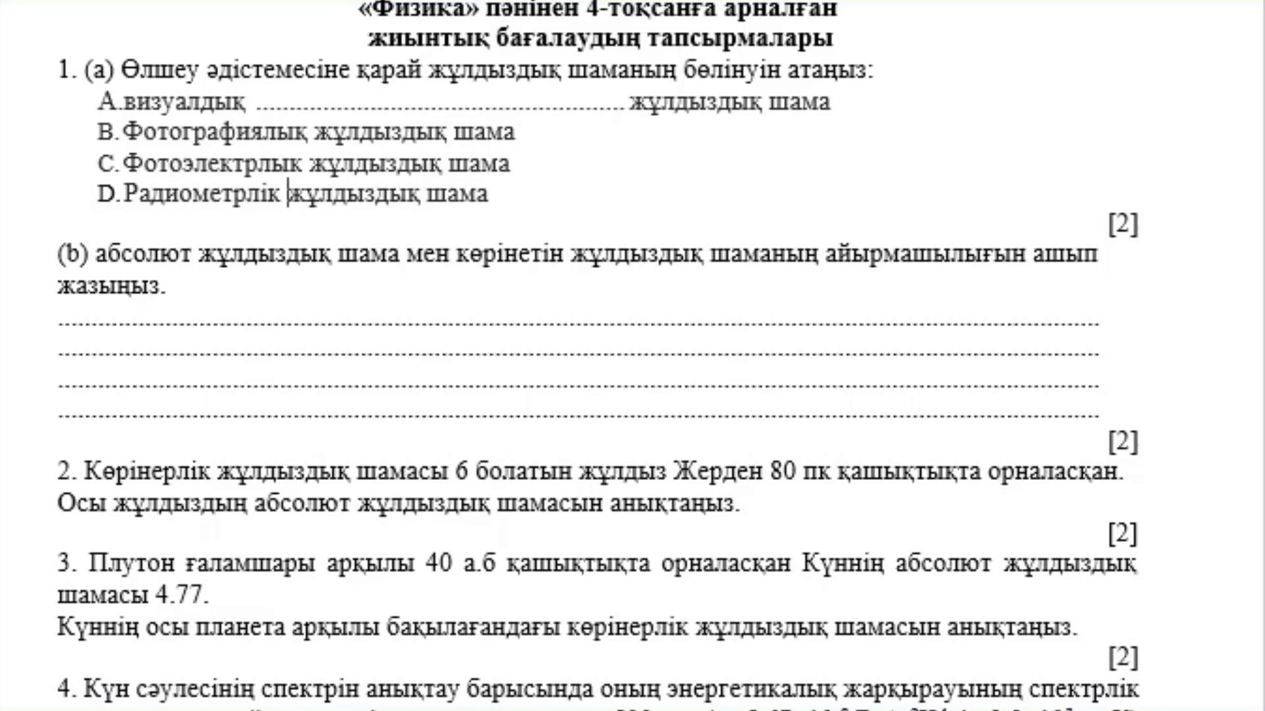
click(162, 297)
- Add a 1(b) answer line defining absolute magnitude as a star's magnitude at 10 parsecs
click(535, 252)
key(Return)
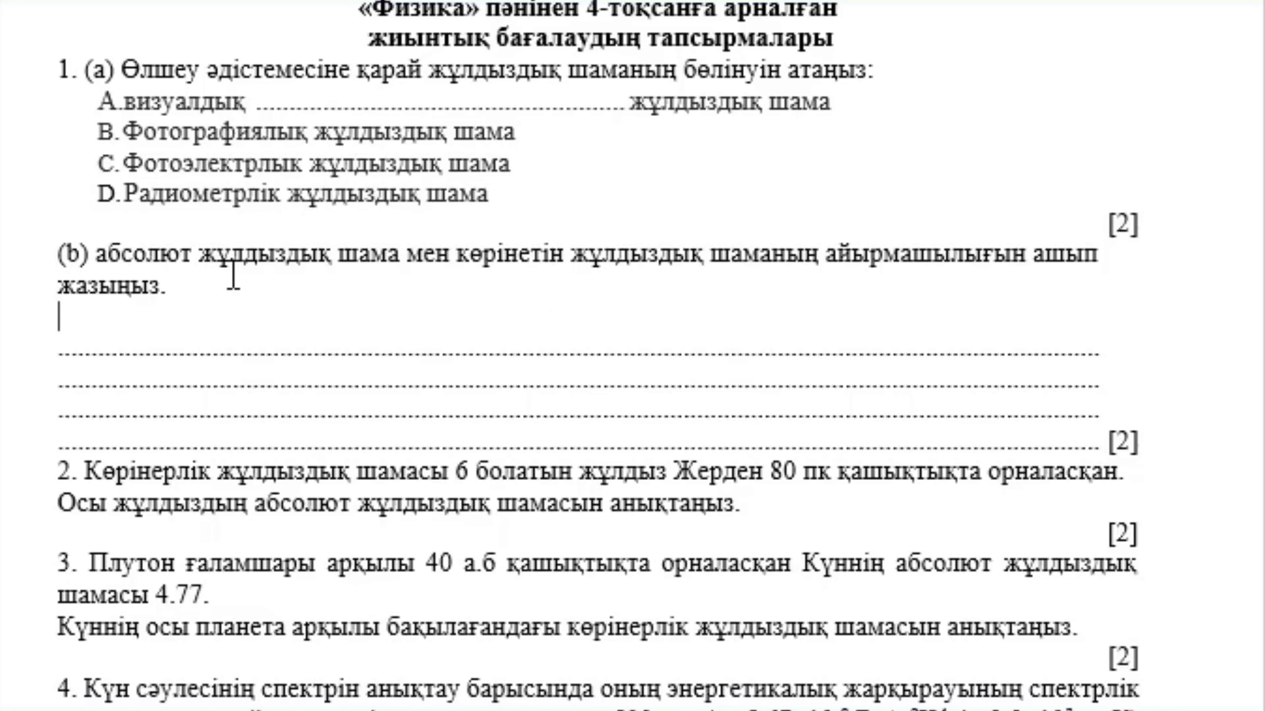
text(10)
text( парсек)
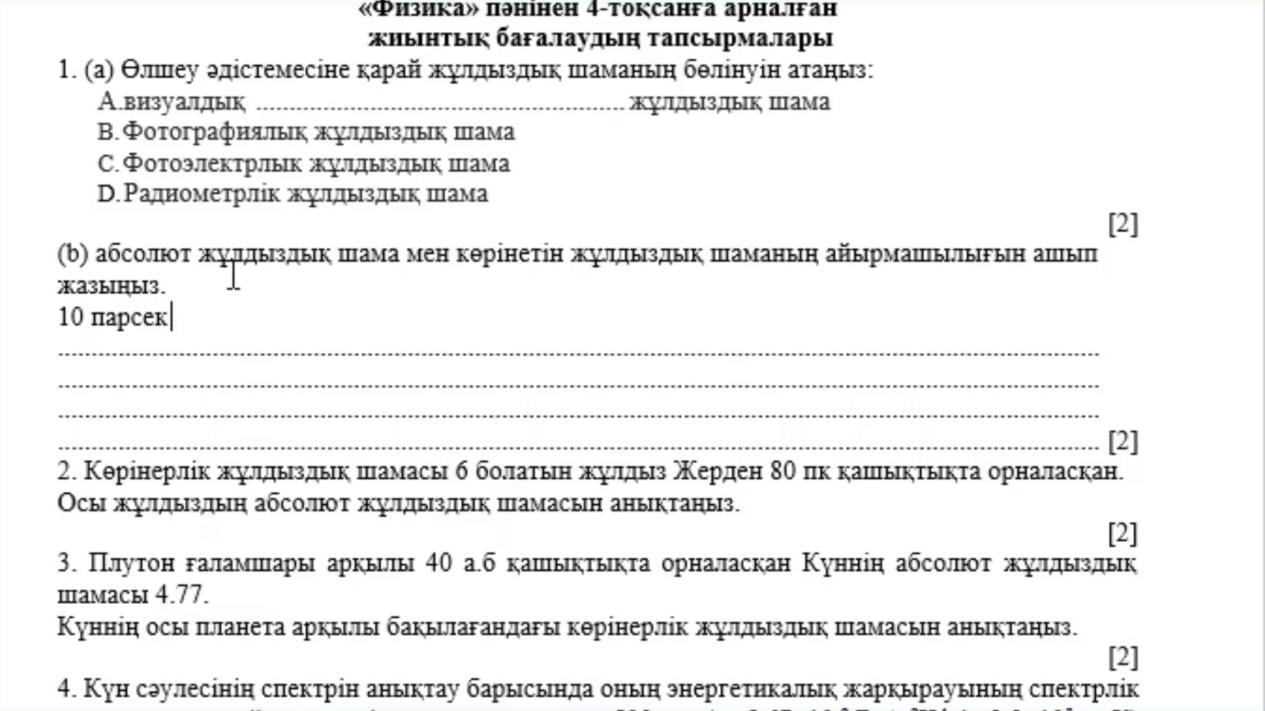
text( стандарт )
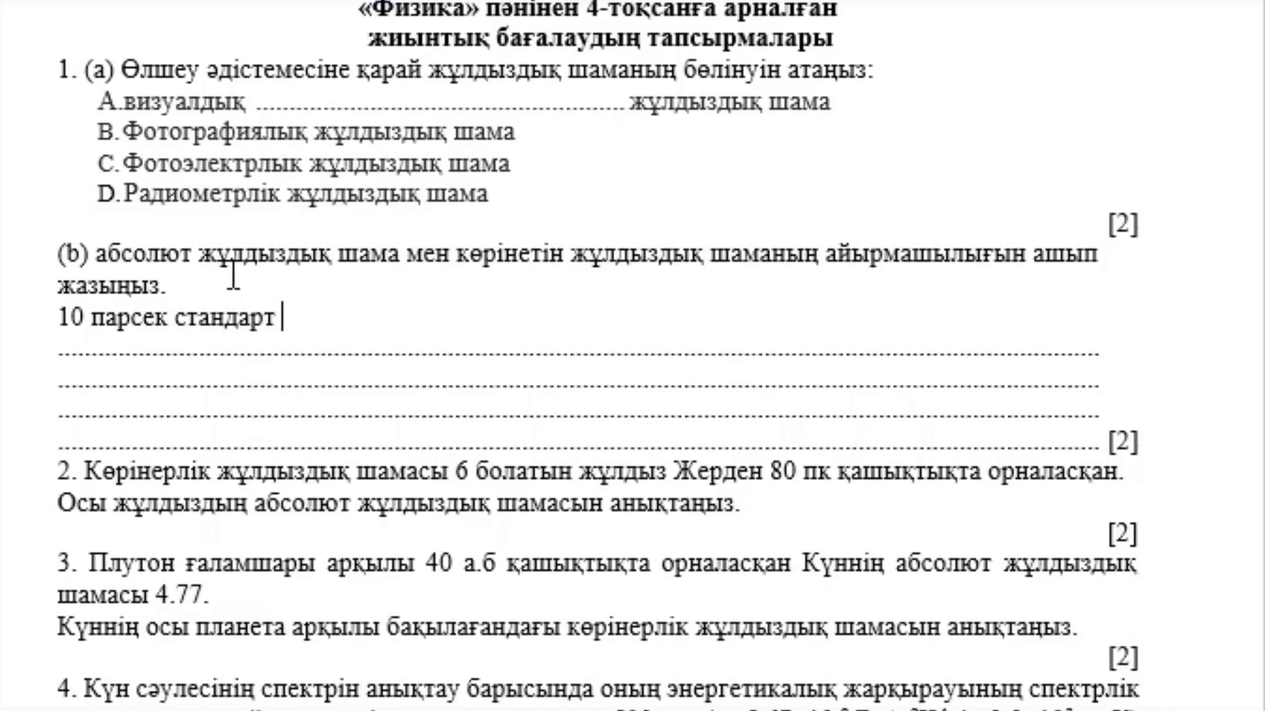
text(қашық)
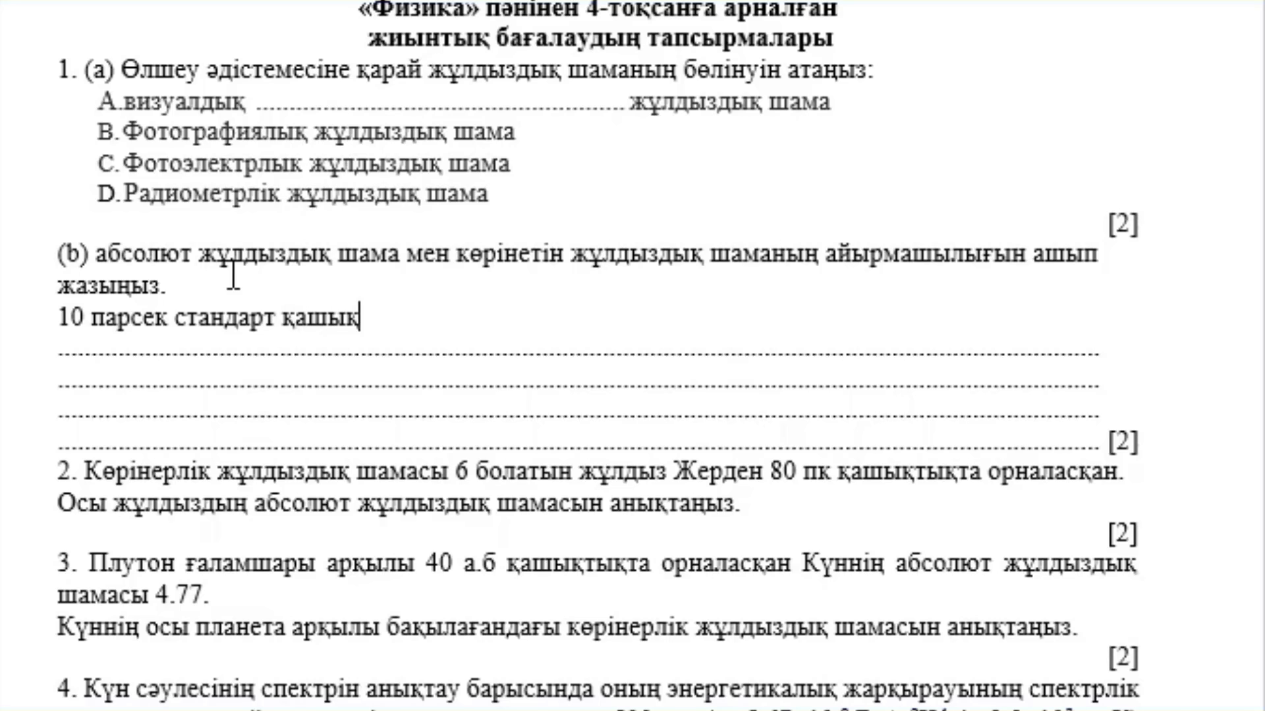
text(тықтағы)
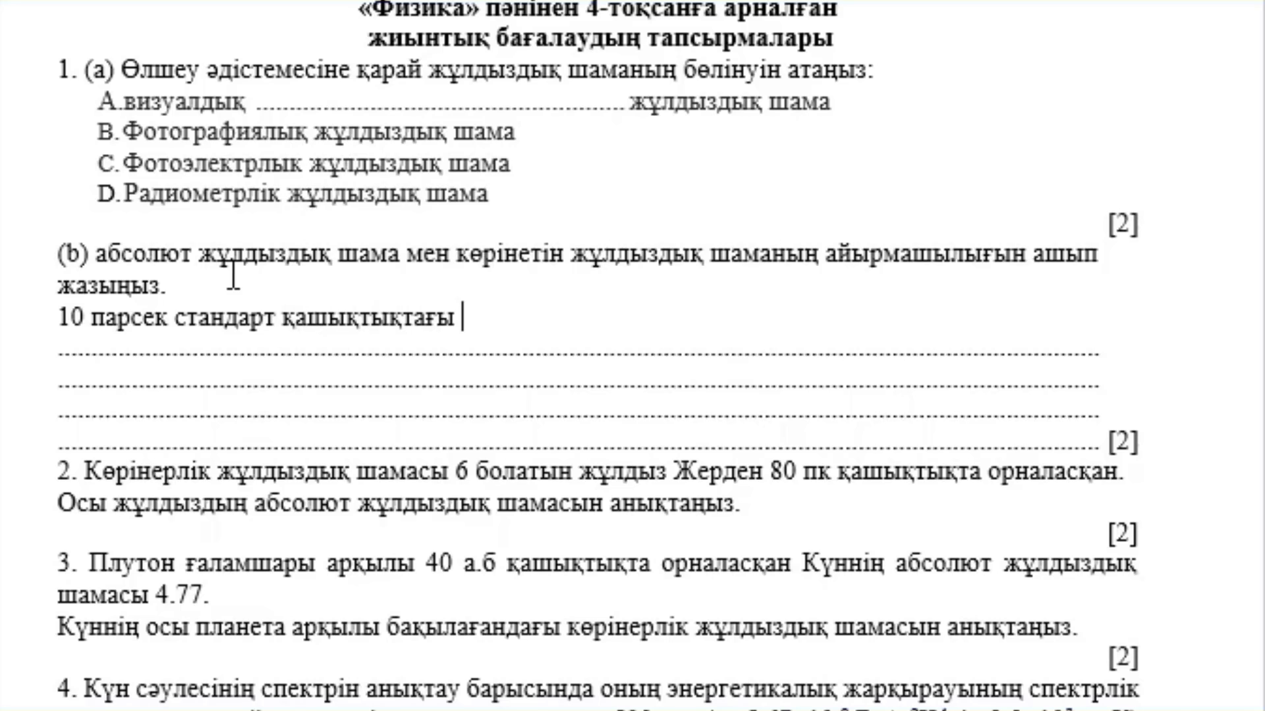
text(аспан )
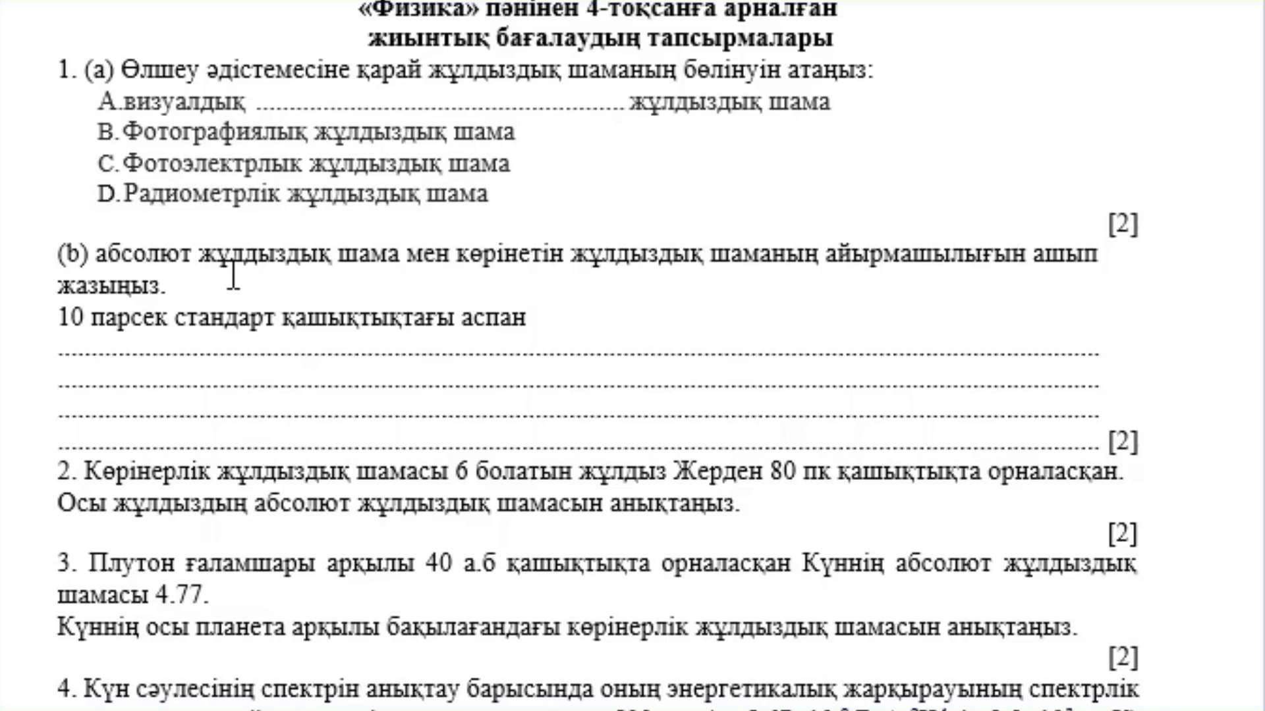
text(шырағы)
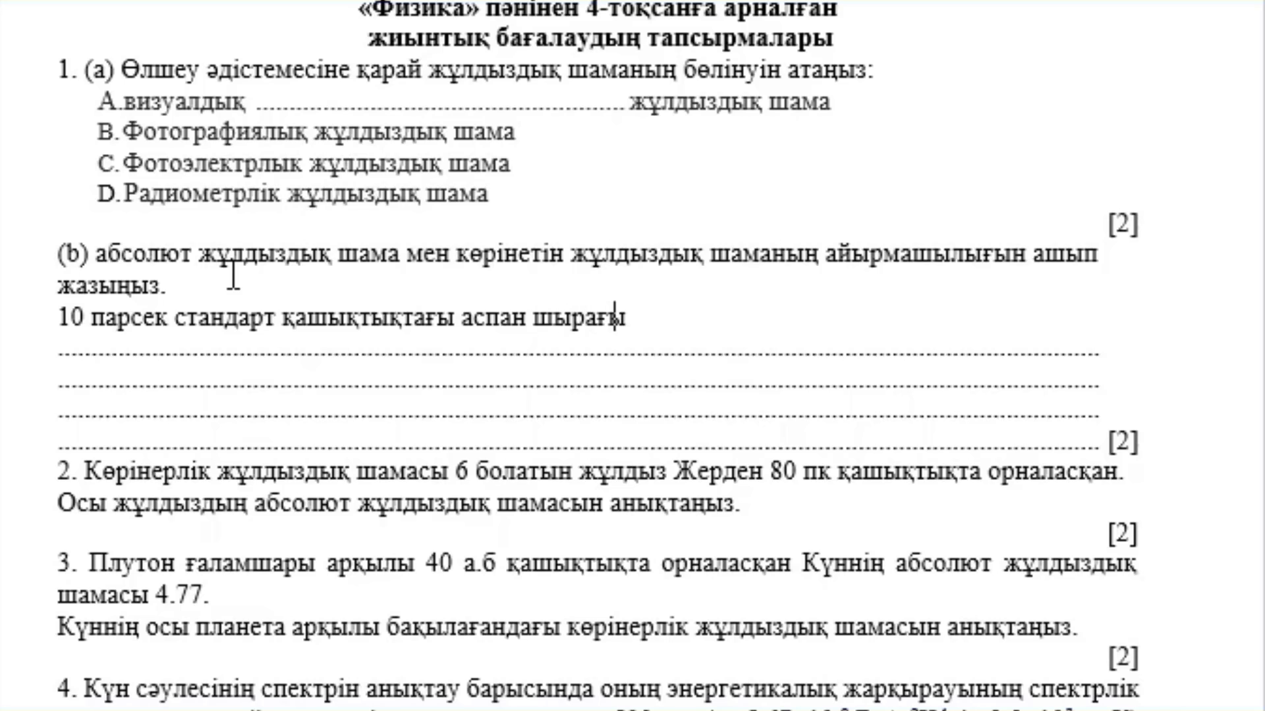
text(ның ж)
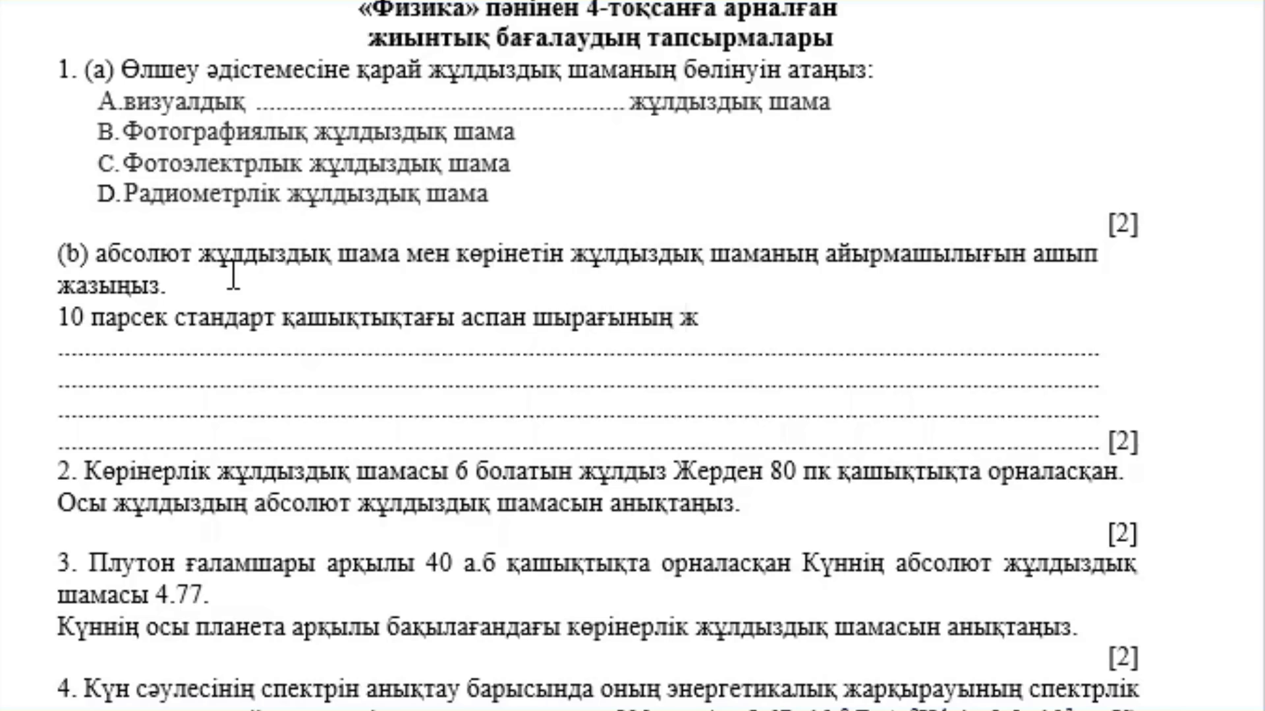
text(ұлды)
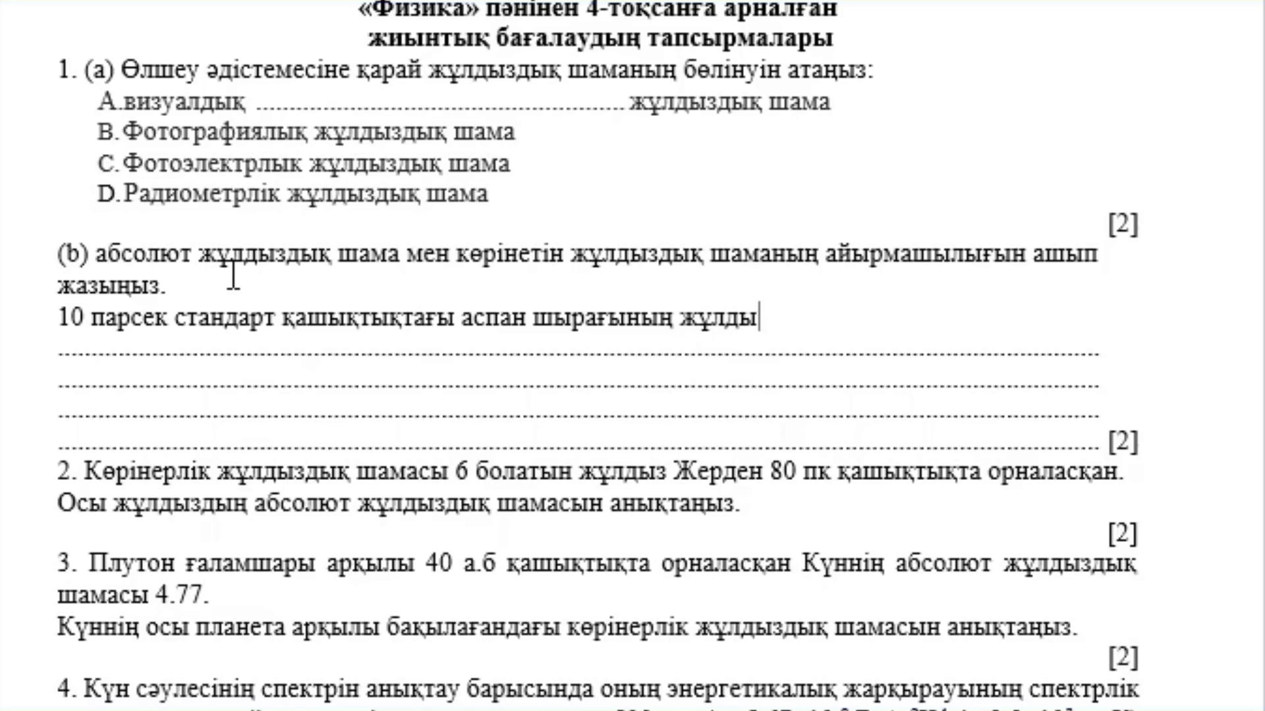
text(қздықш)
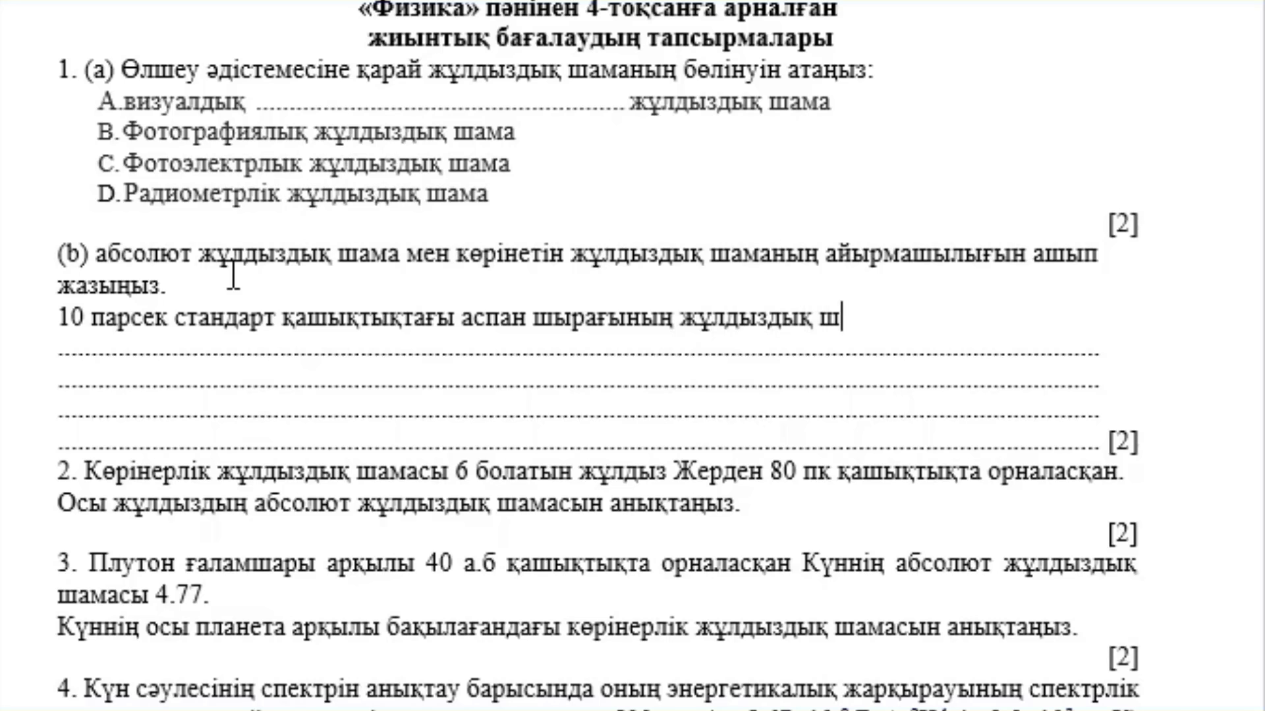
text(амасын абс)
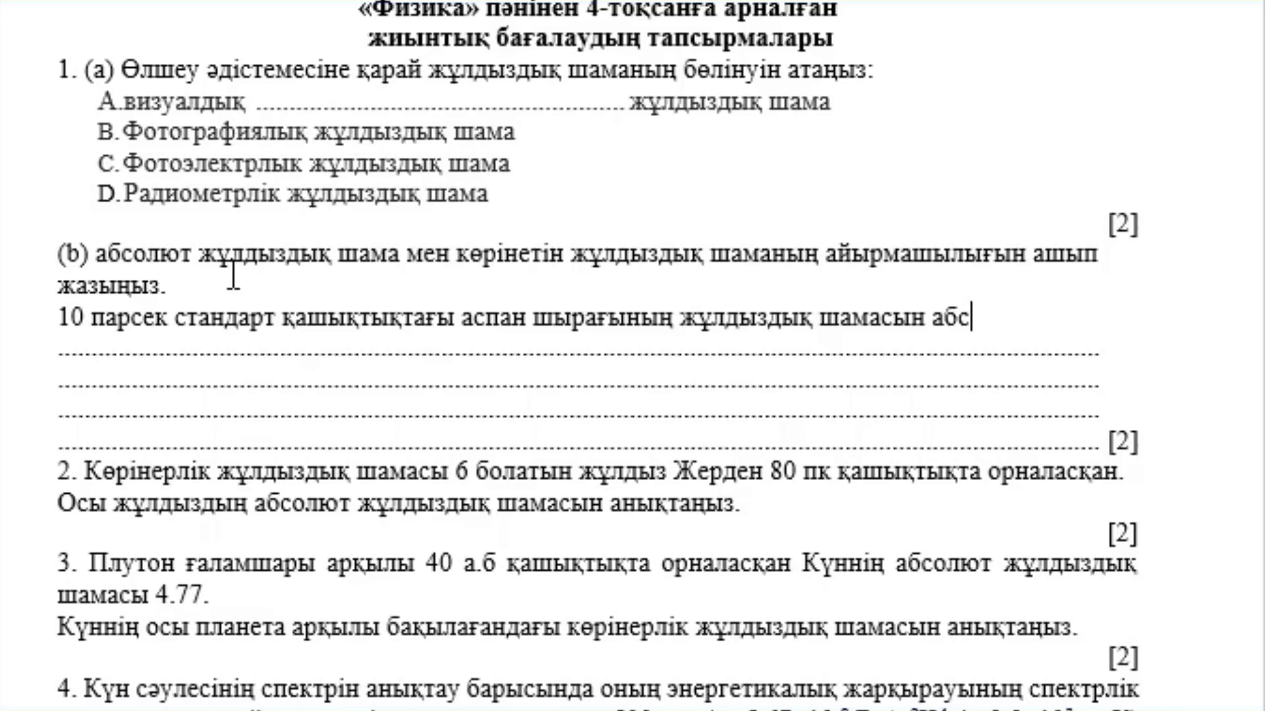
text(олют)
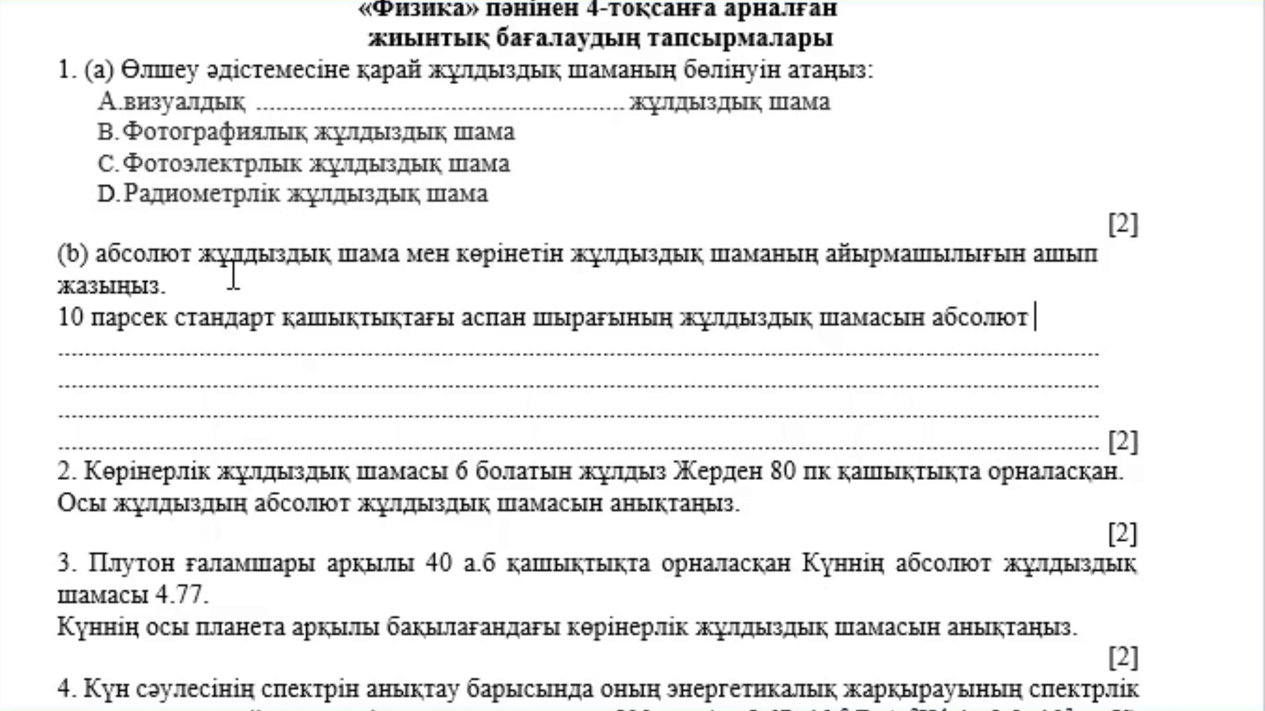
text(шама)
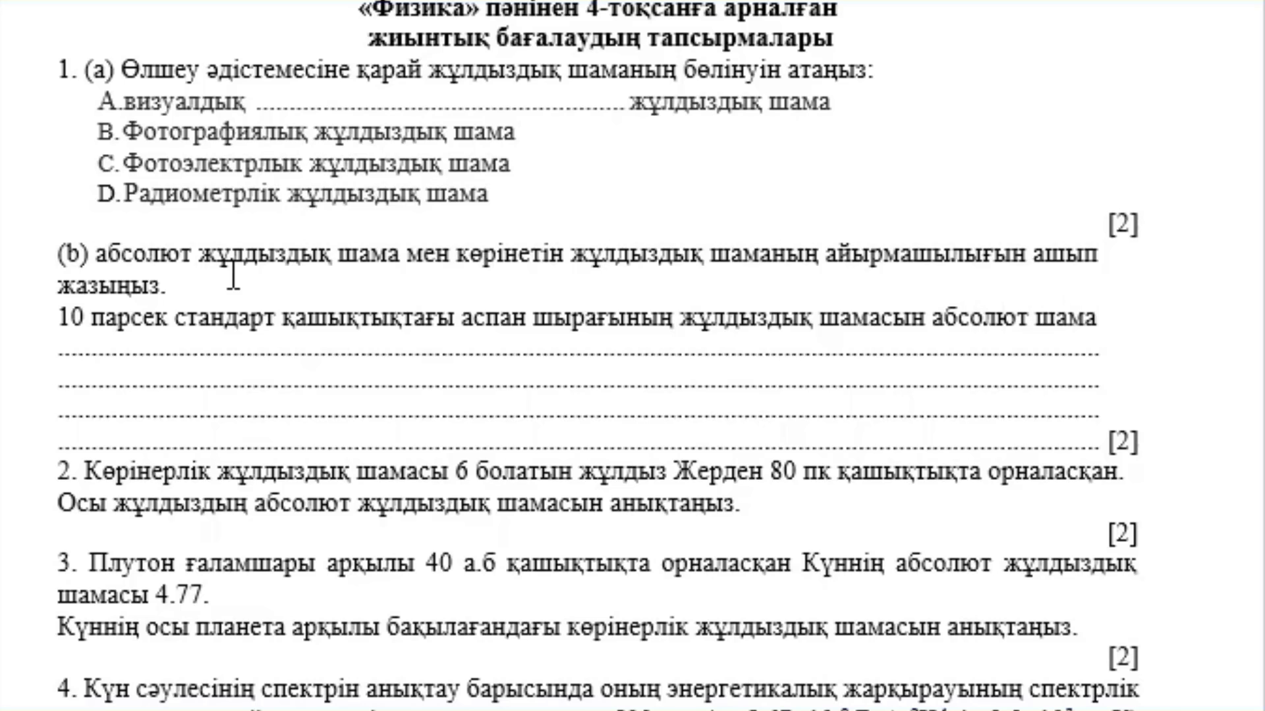
text( деп атайды.)
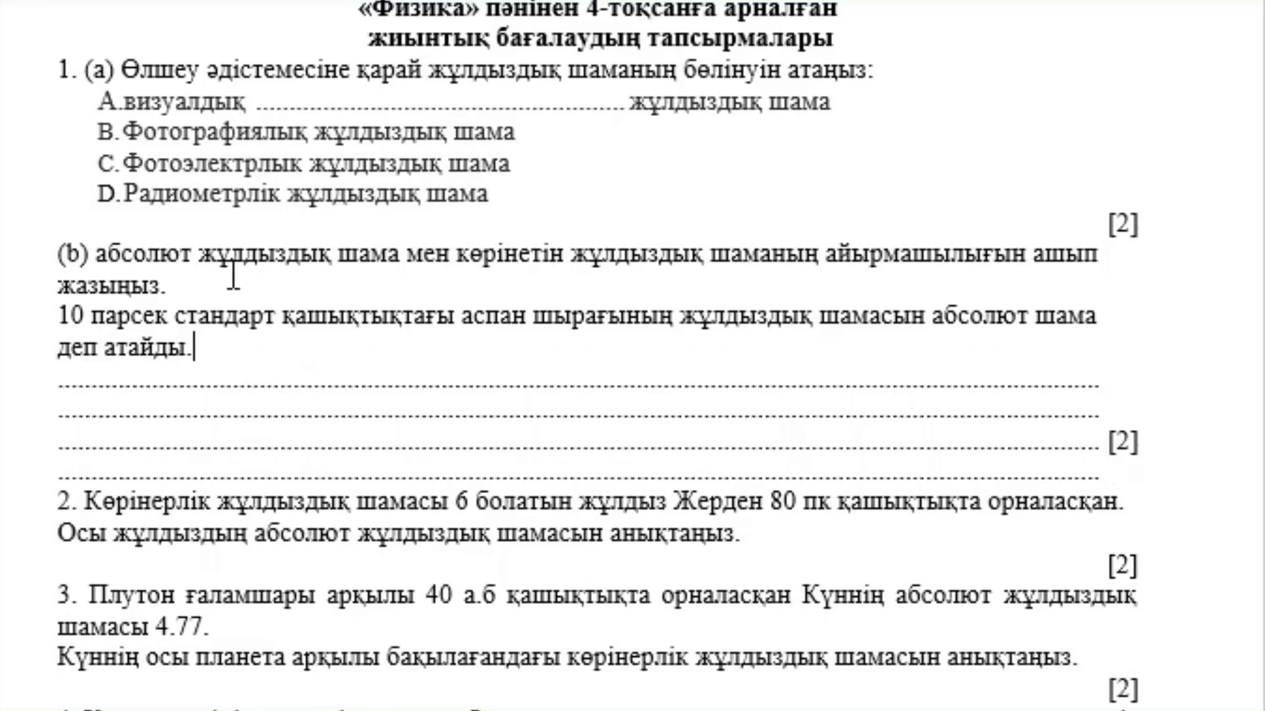
- Add that absolute magnitude describes stars' physical properties and luminosity
key(Return)
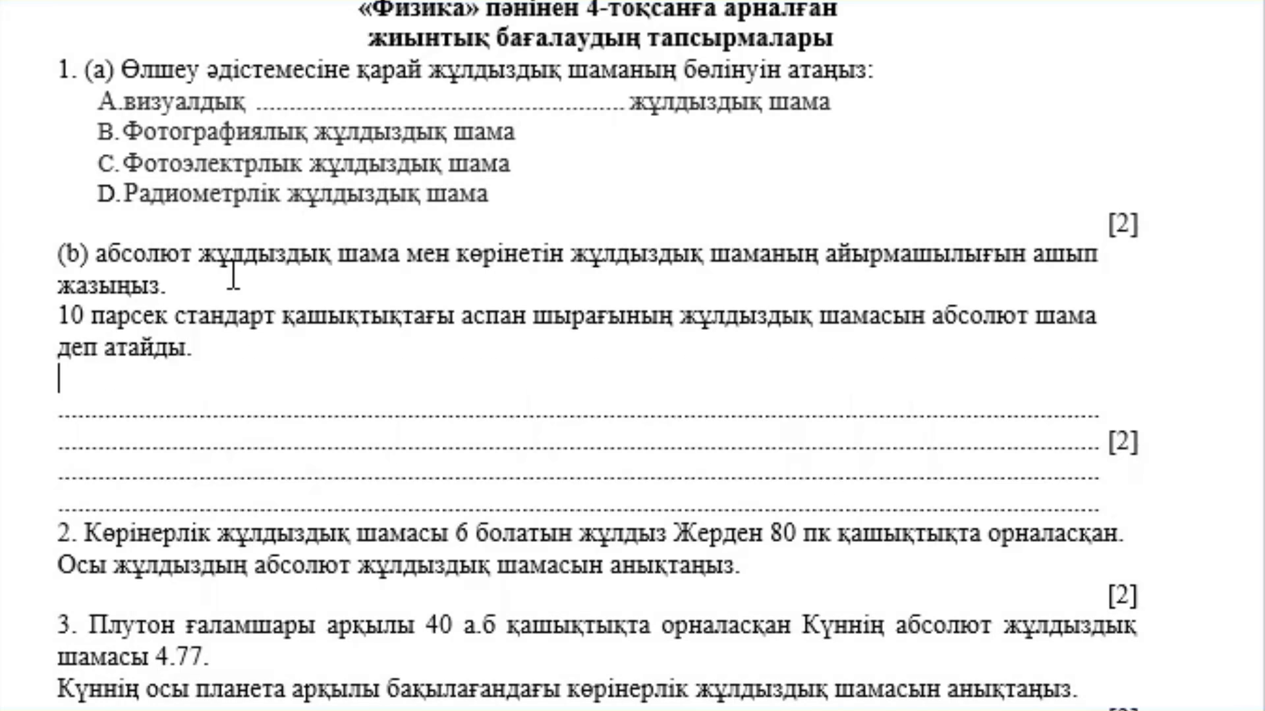
text(або)
key(BackSpace)
text(со)
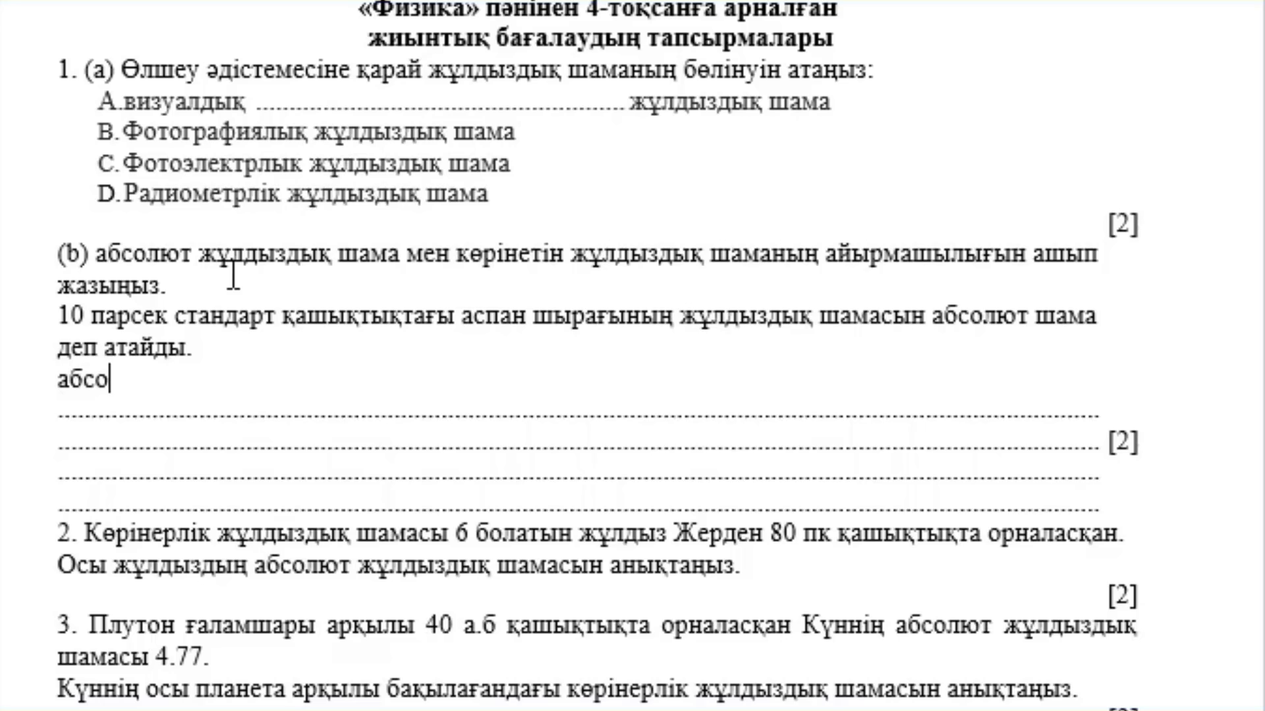
text(ют ж)
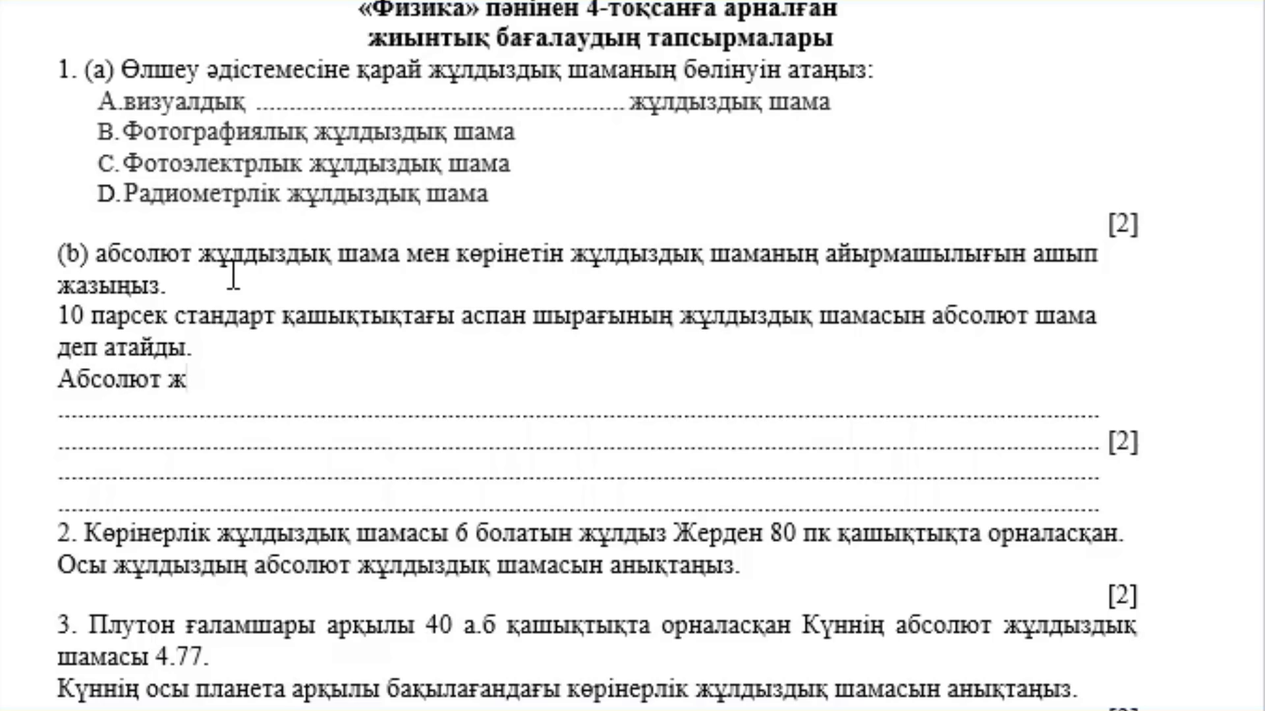
text(ұлды)
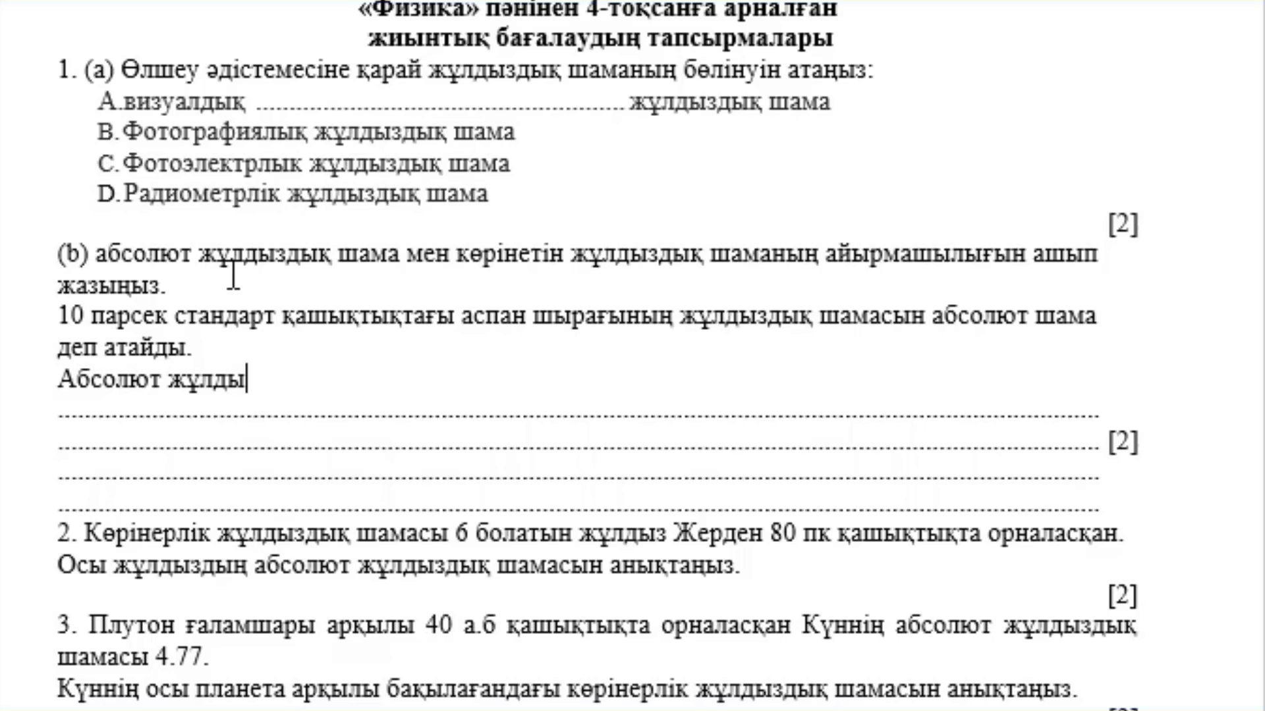
text(қздық шама)
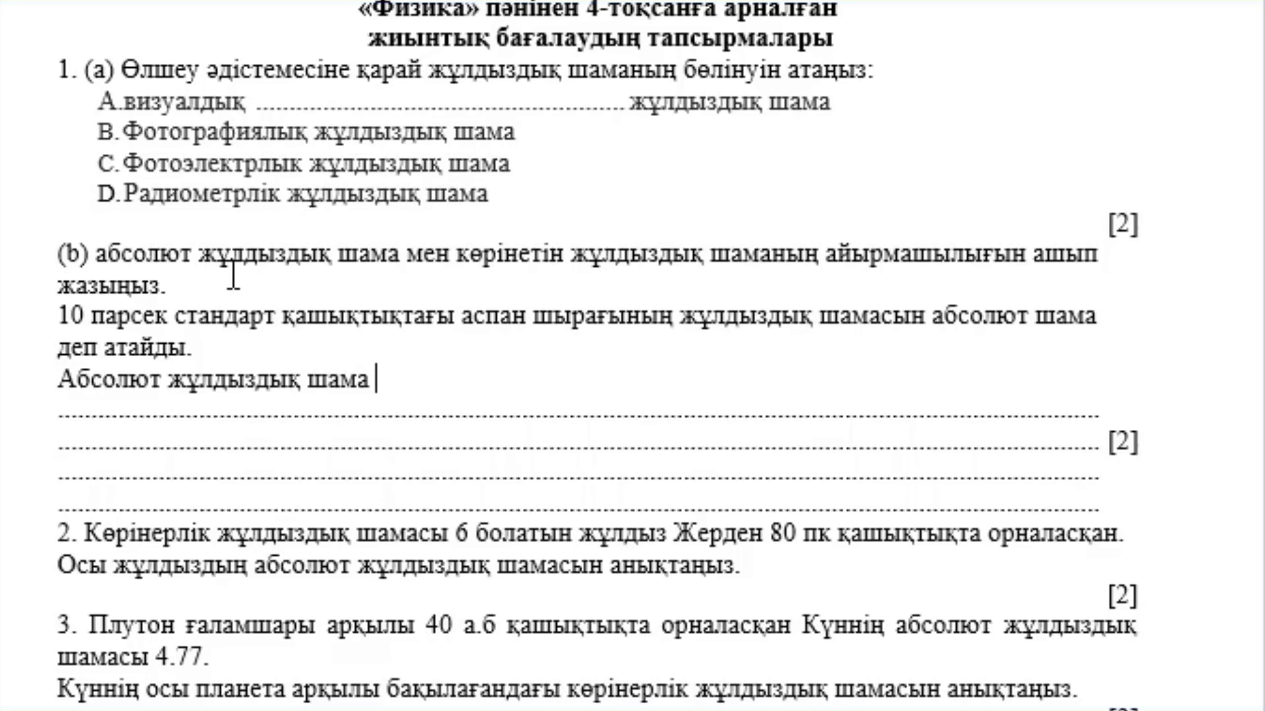
text( шырақтар)
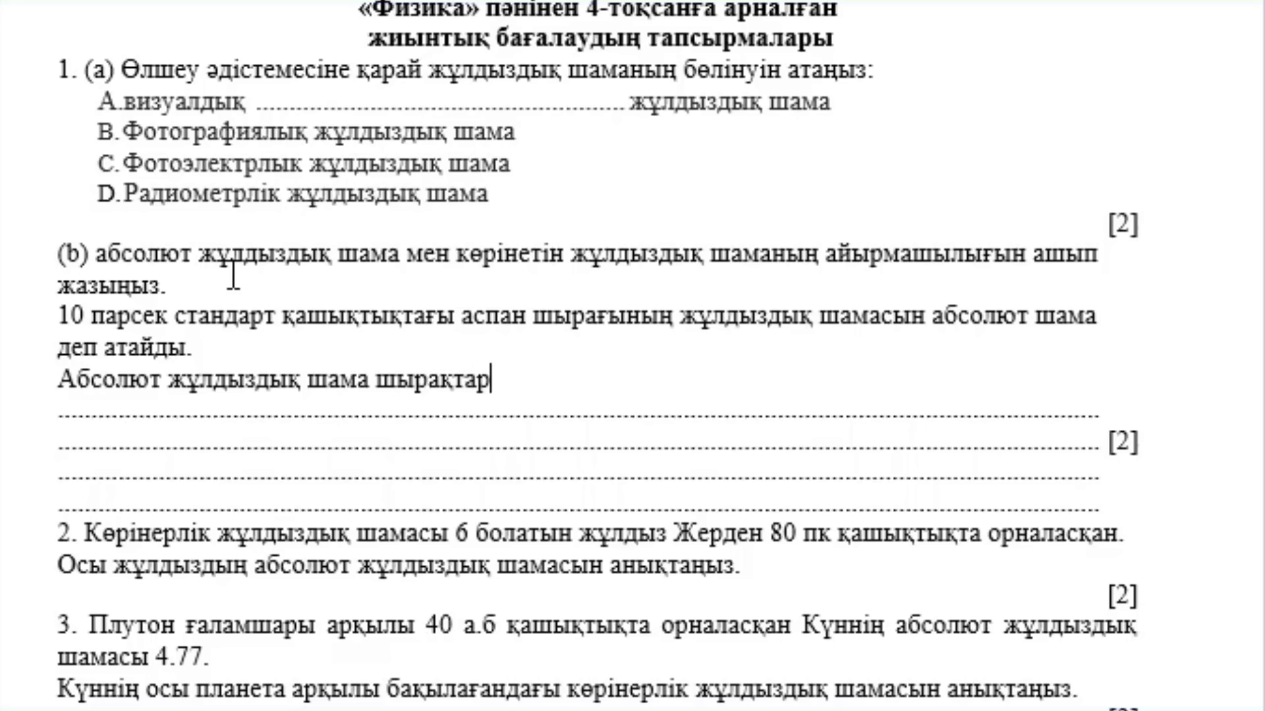
text(дың)
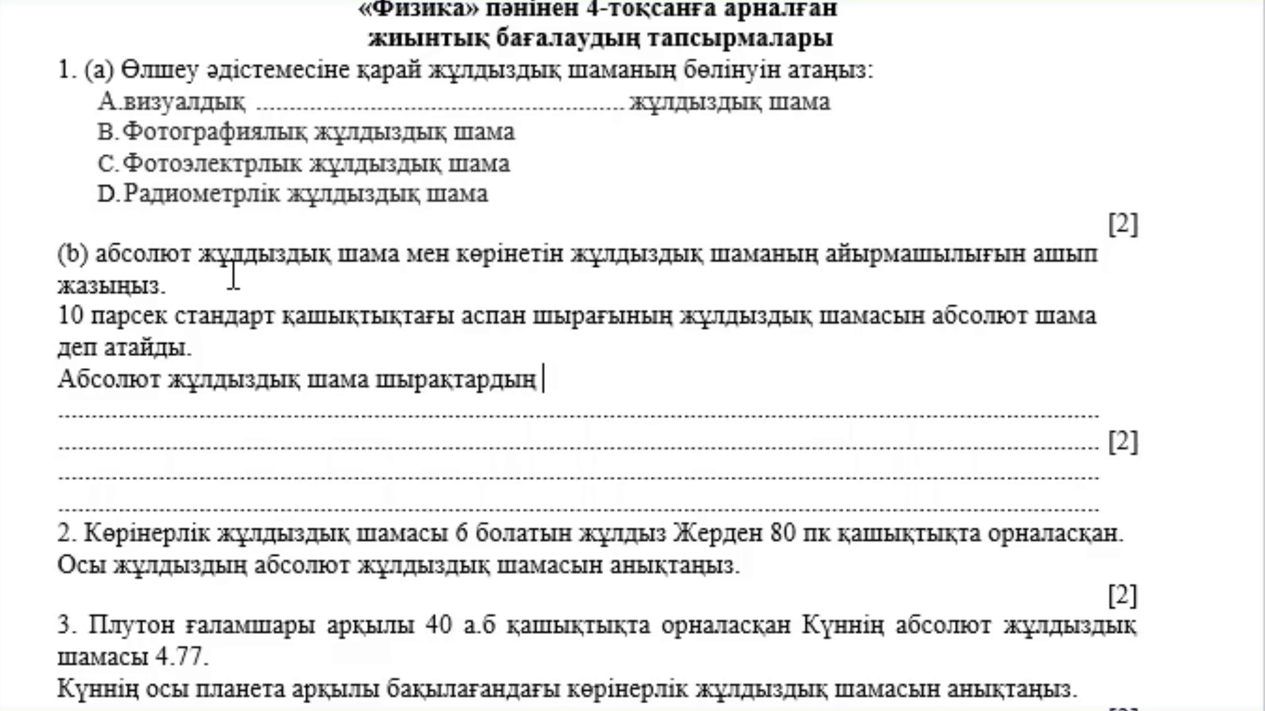
text(физикалы)
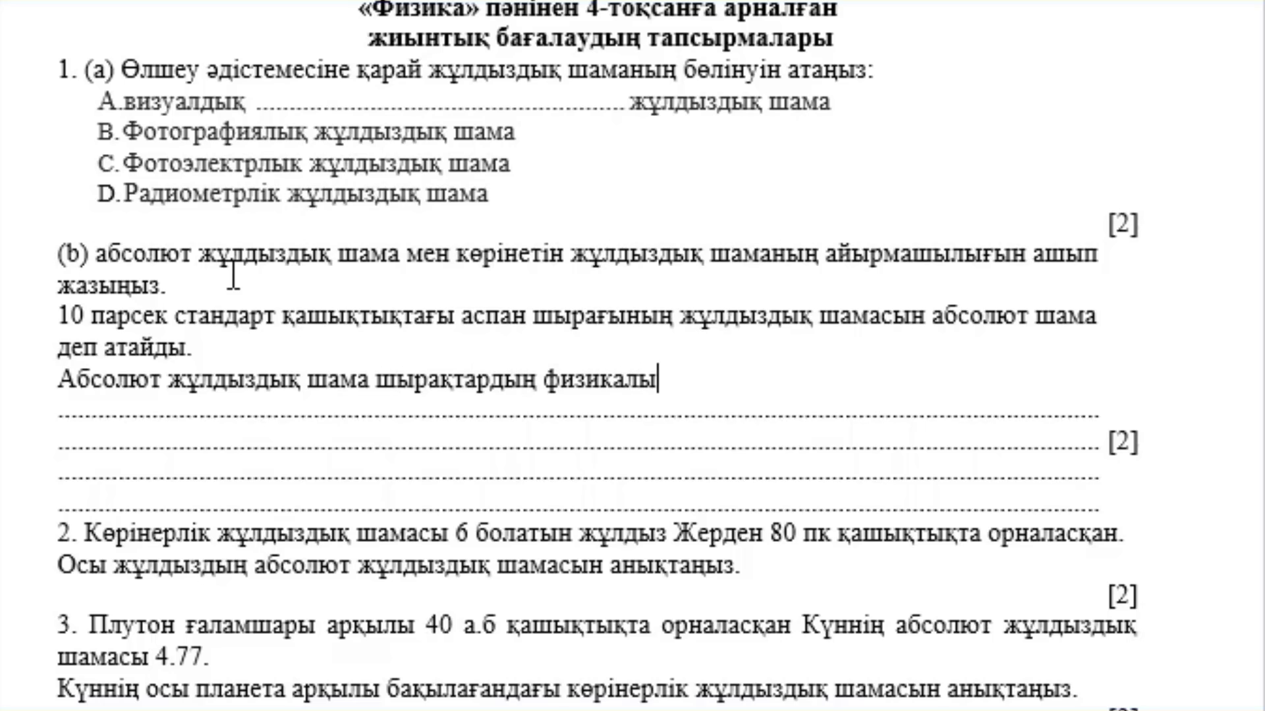
text(қ қаси)
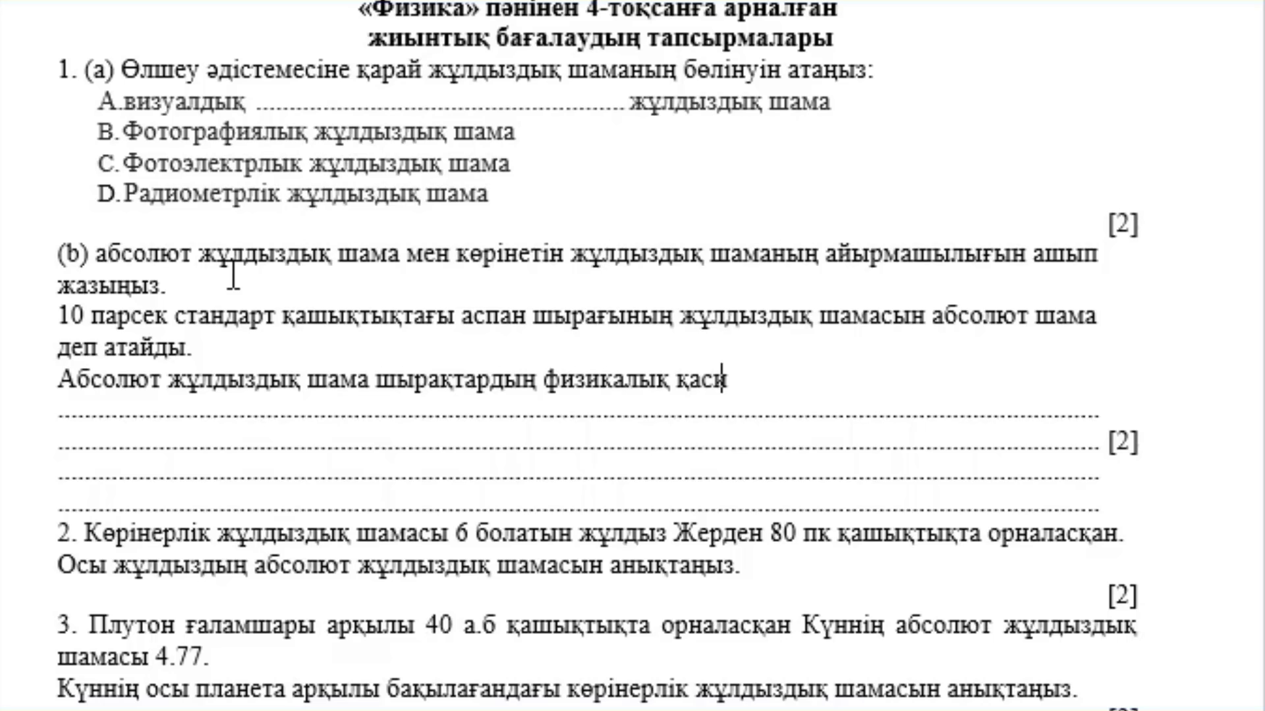
text(еттерін)
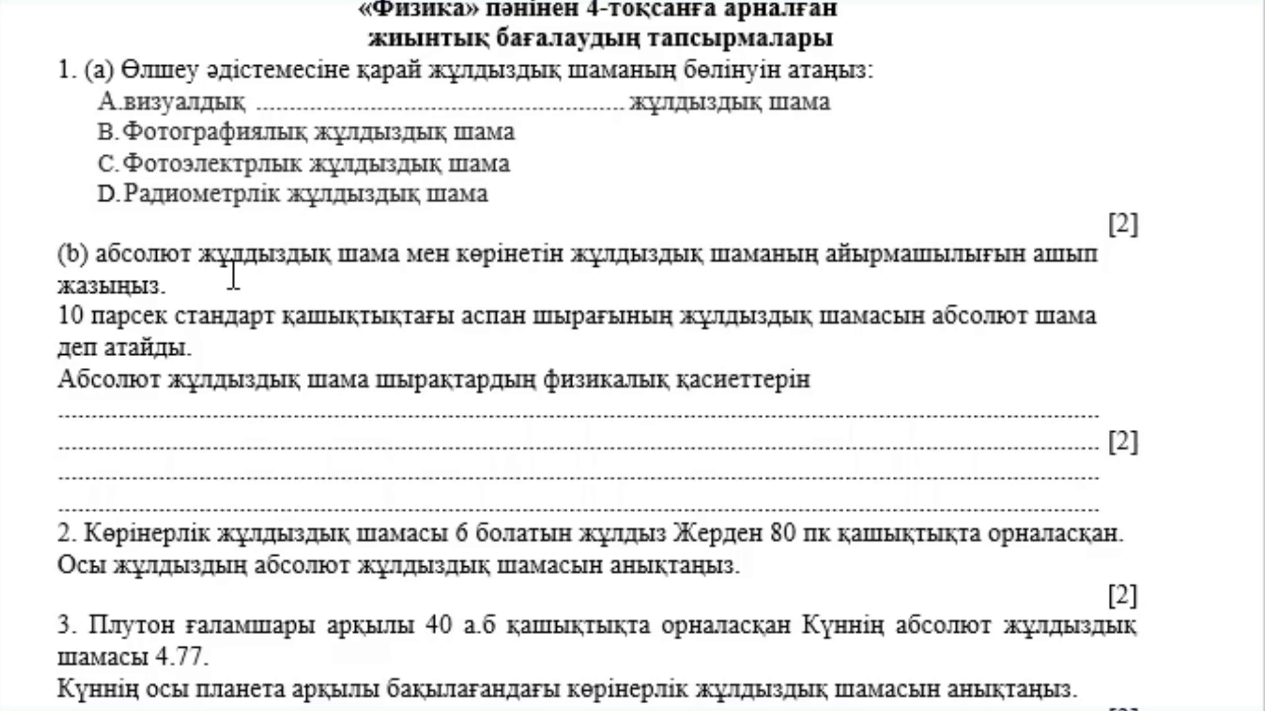
text(, жар)
text(щ)
key(BackSpace)
text(қыра)
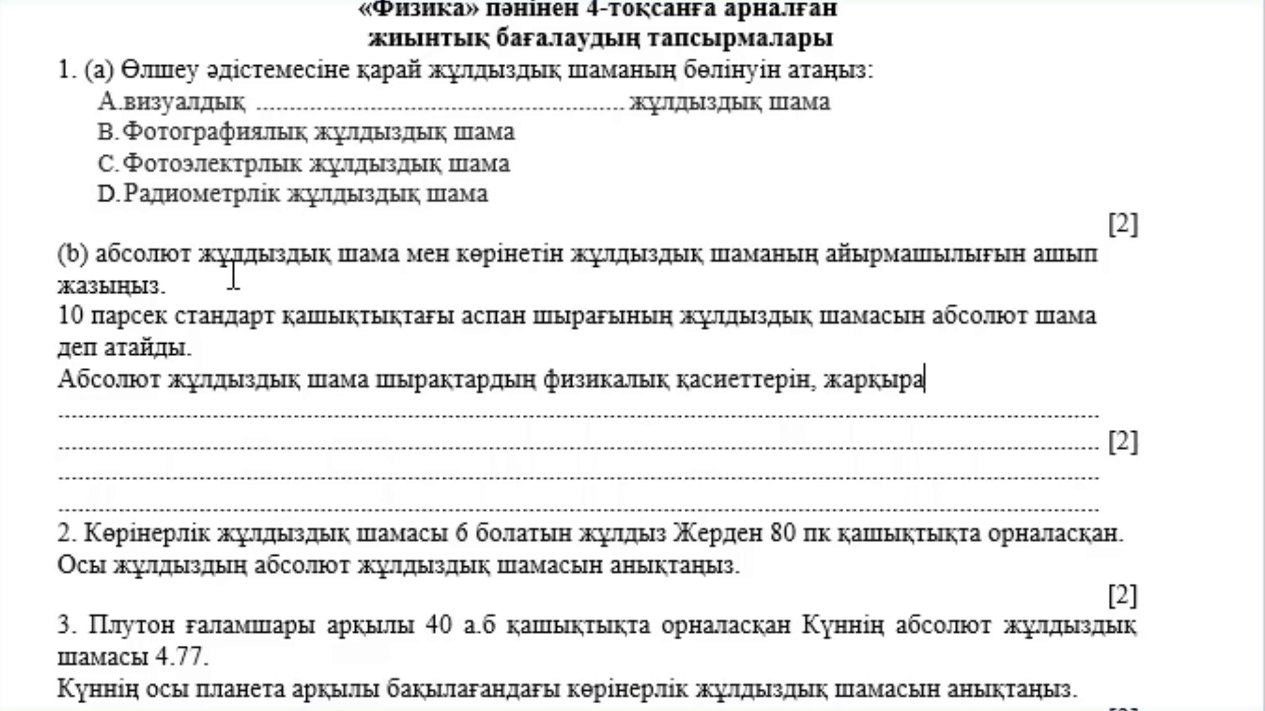
text(уын сип)
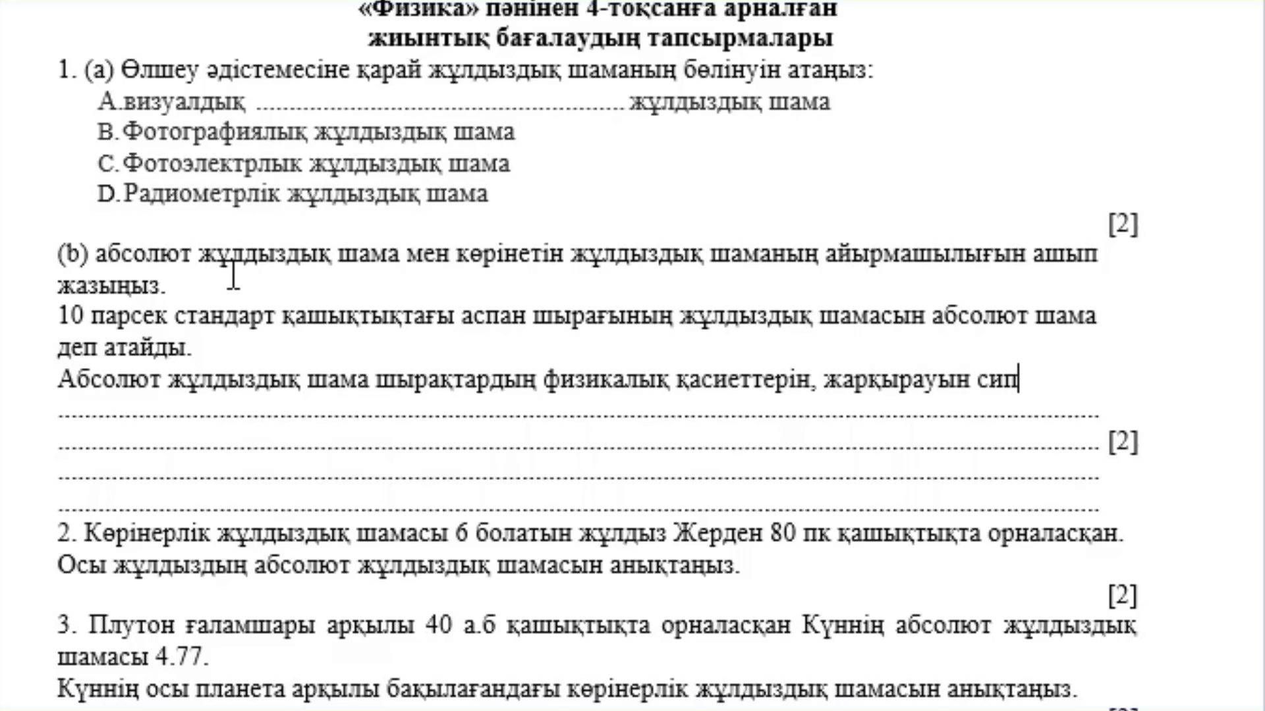
text(аттайды )
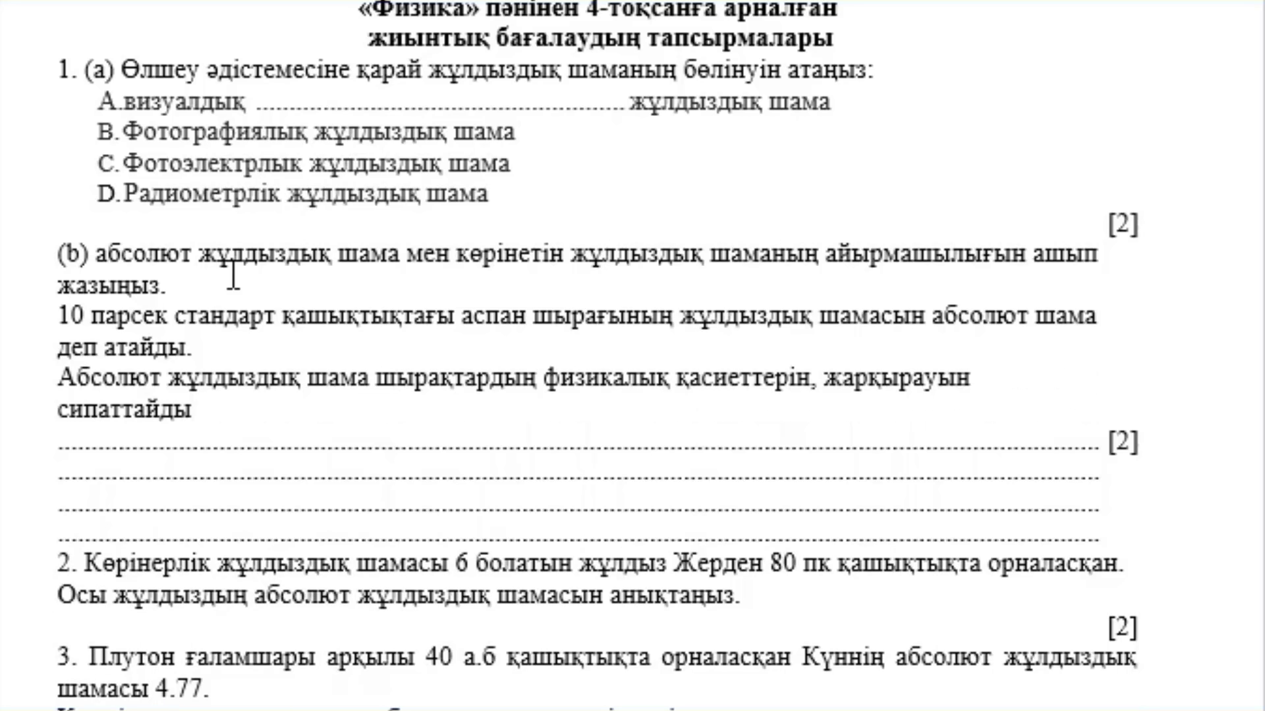
text(. аб)
text(солют)
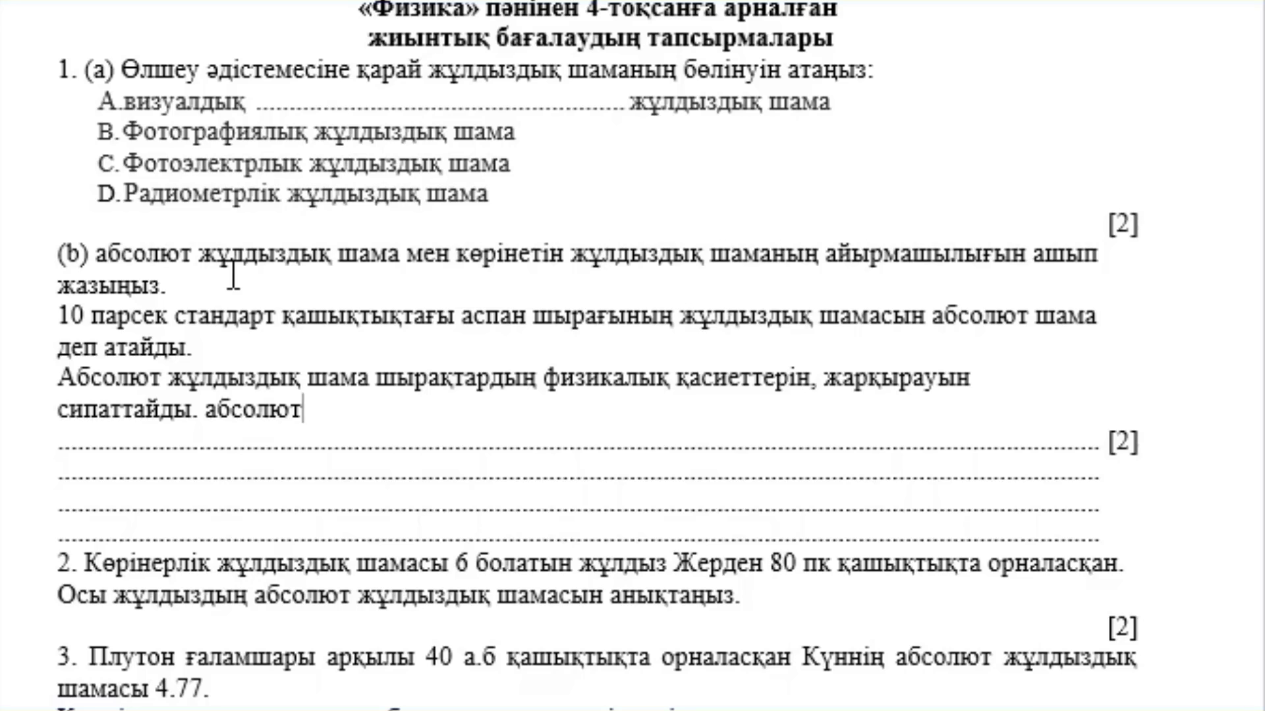
text( ж)
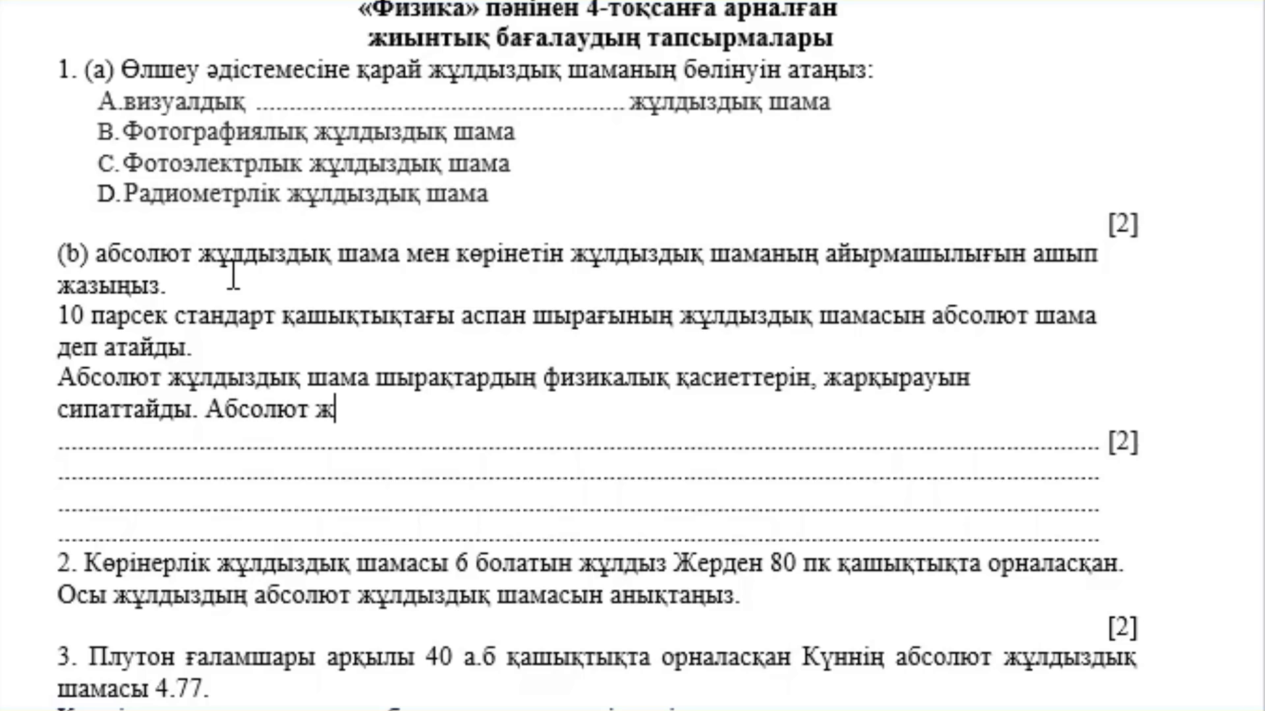
text(ұлдызды)
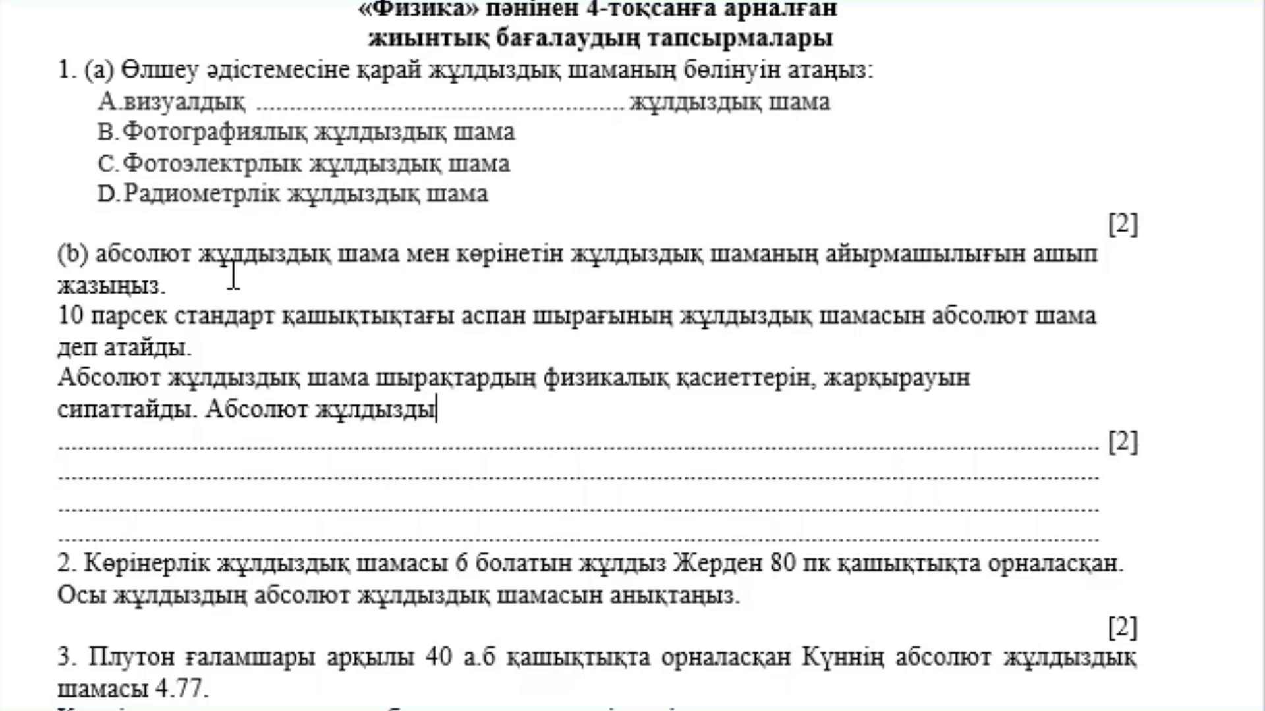
text(қ шама )
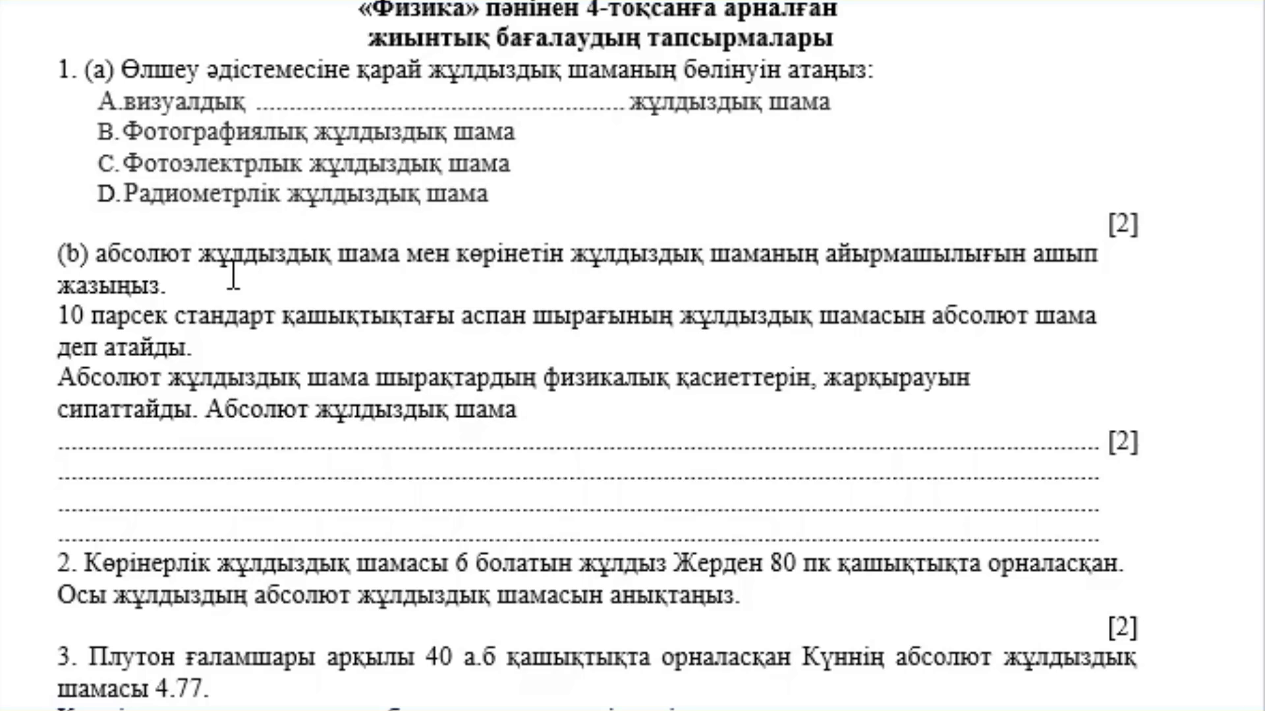
text( көрінерлік)
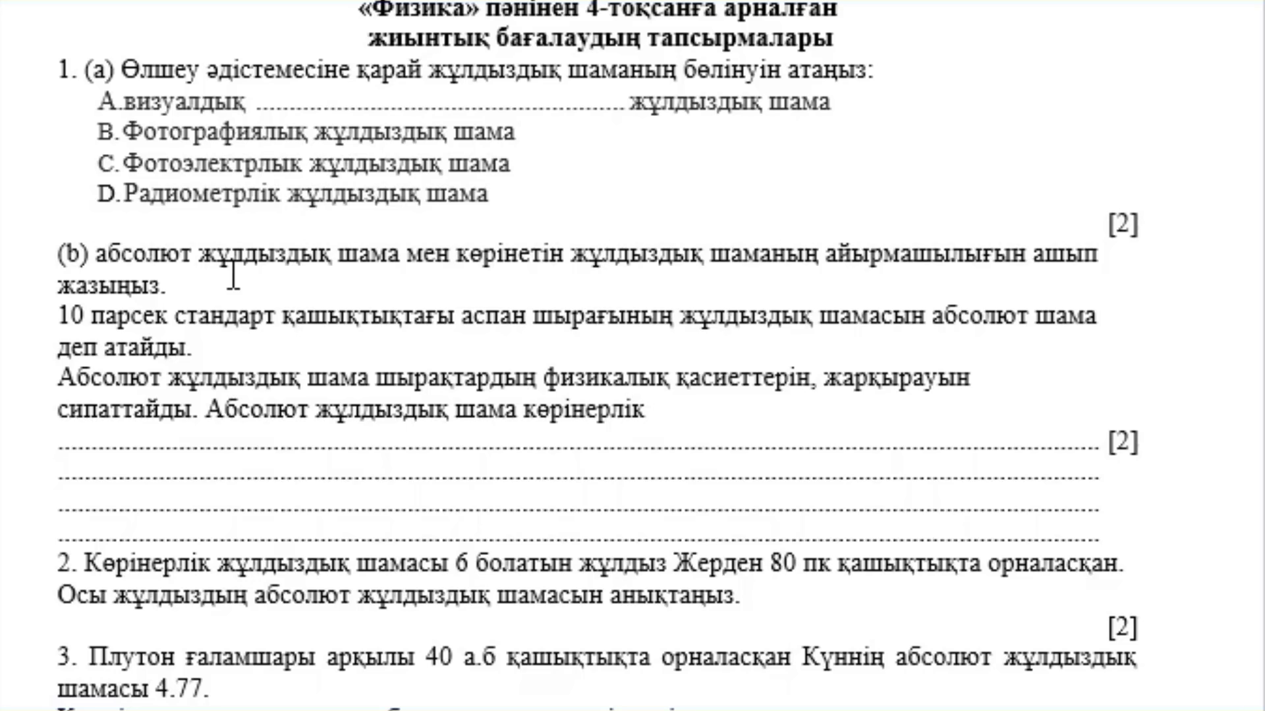
text(ж)
text(ұлдызд)
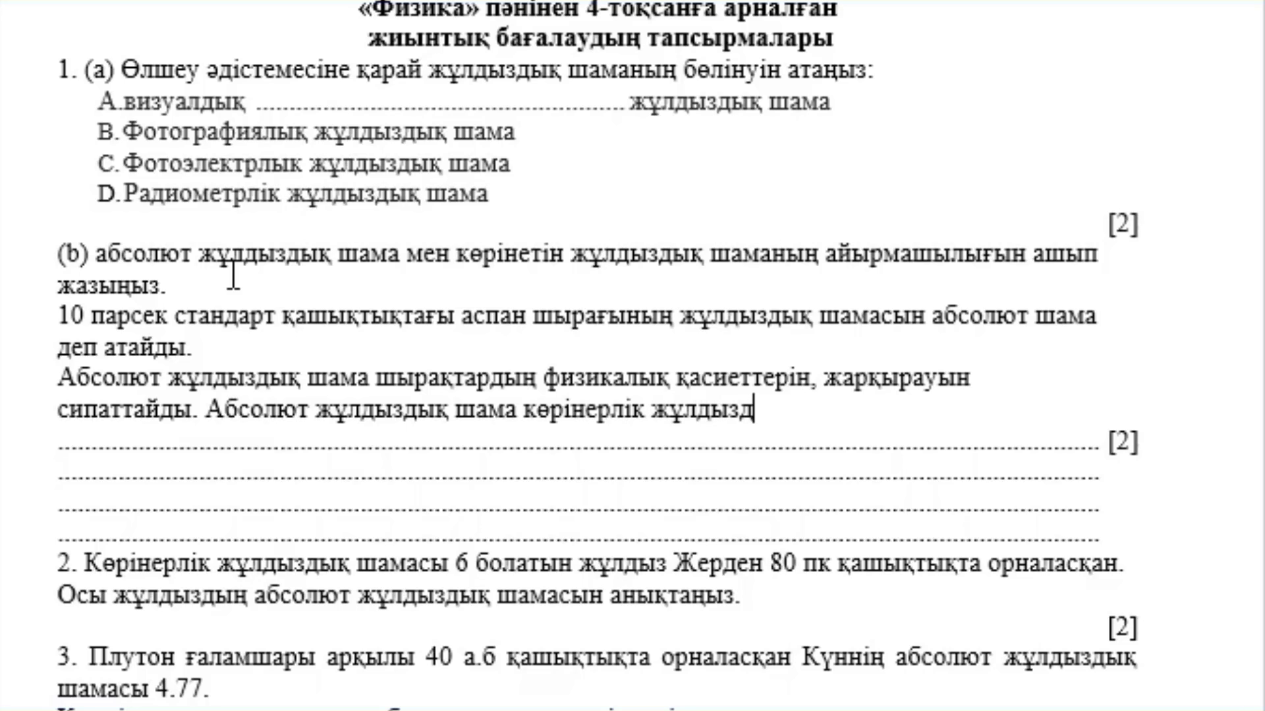
text(ық)
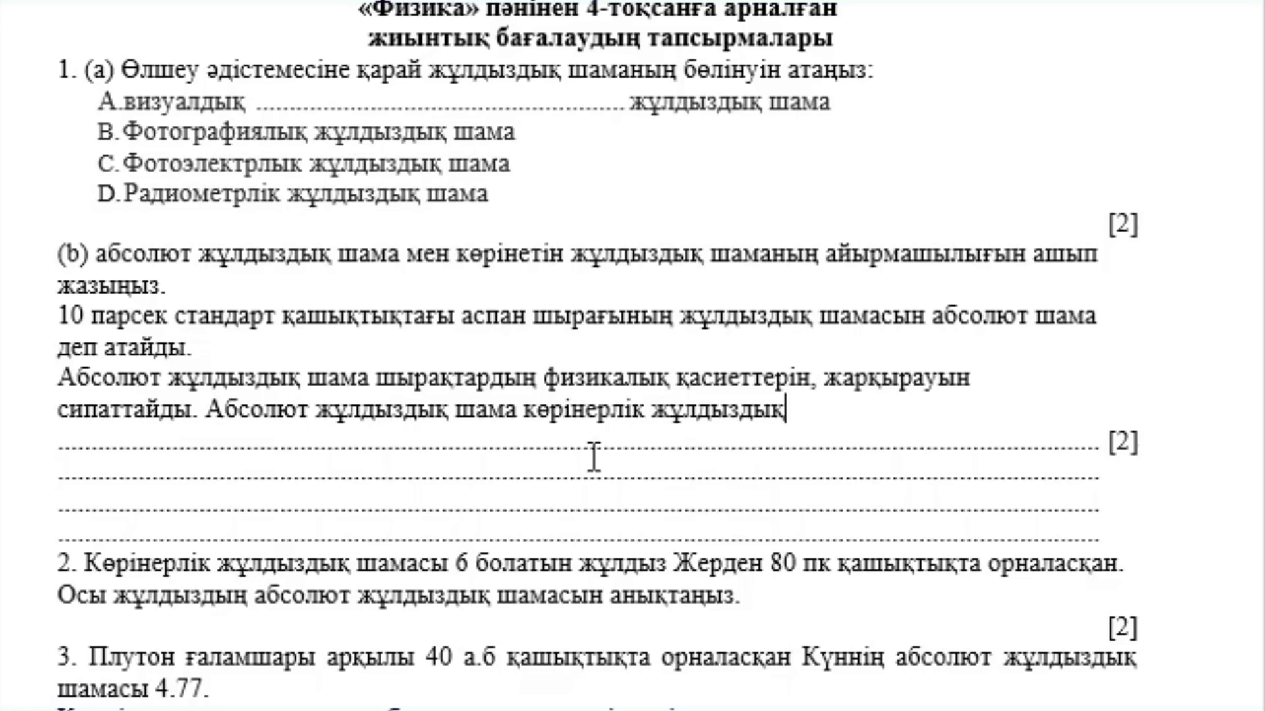
- Label absolute magnitude (М) and apparent magnitude (m), ending the sentence with белгіленеді
click(530, 413)
text(()
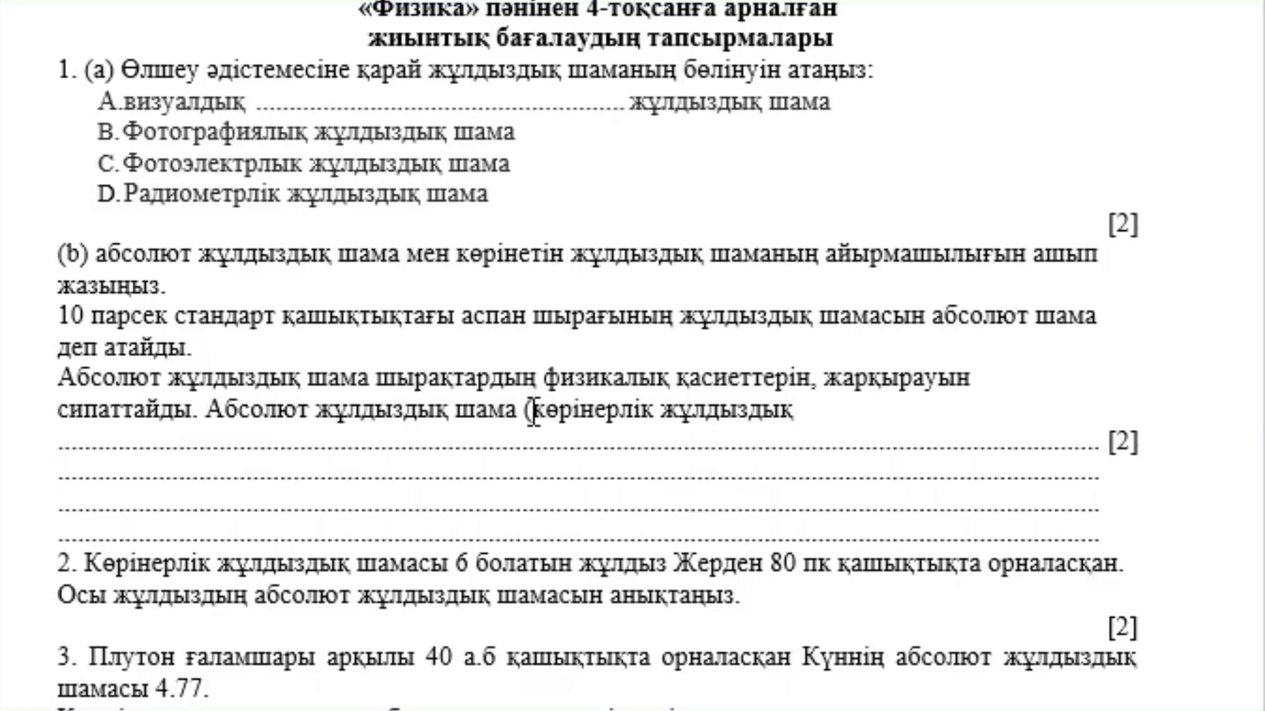
text(М))
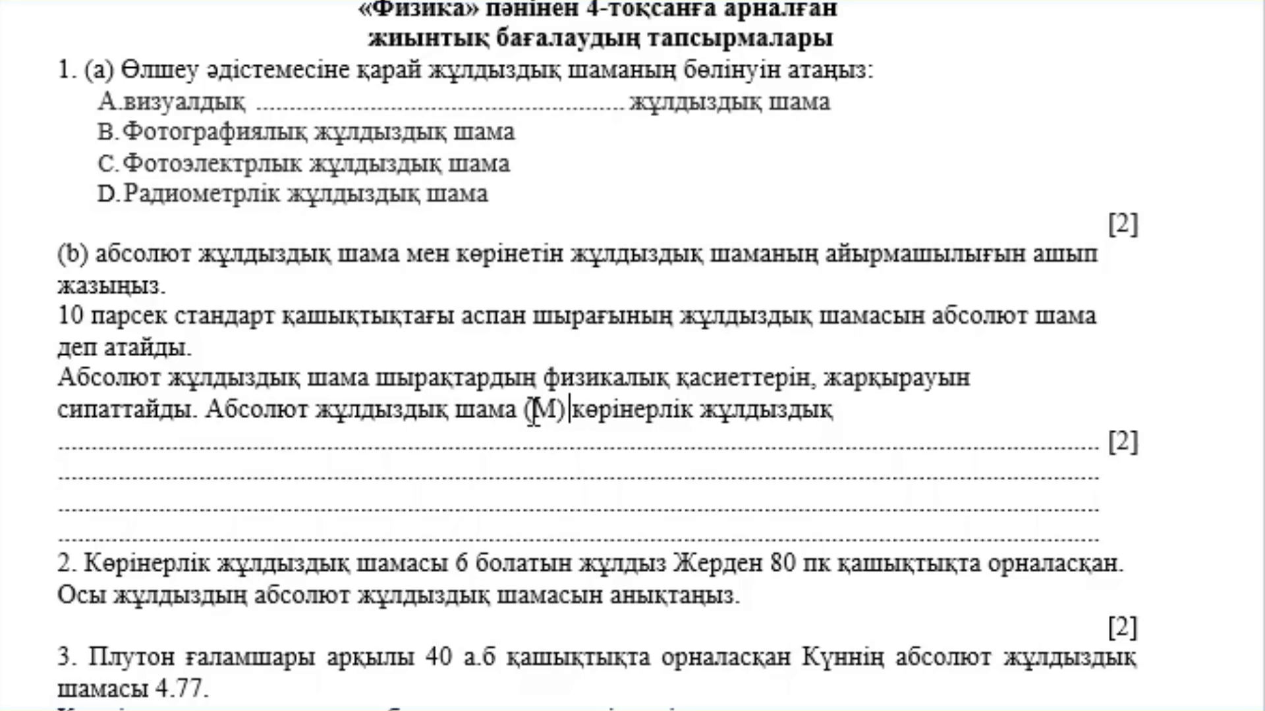
click(843, 413)
text((m))
text( бел)
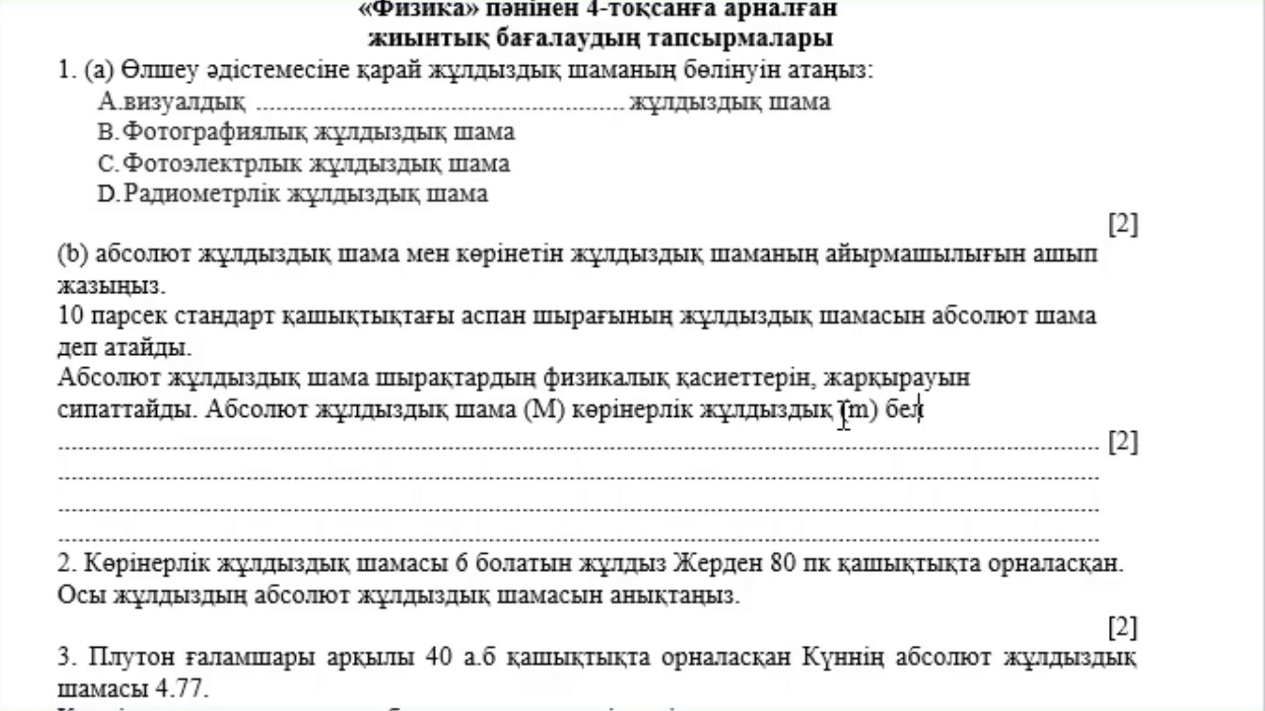
text(г3л)
key(BackSpace)
key(BackSpace)
text(іленеді)
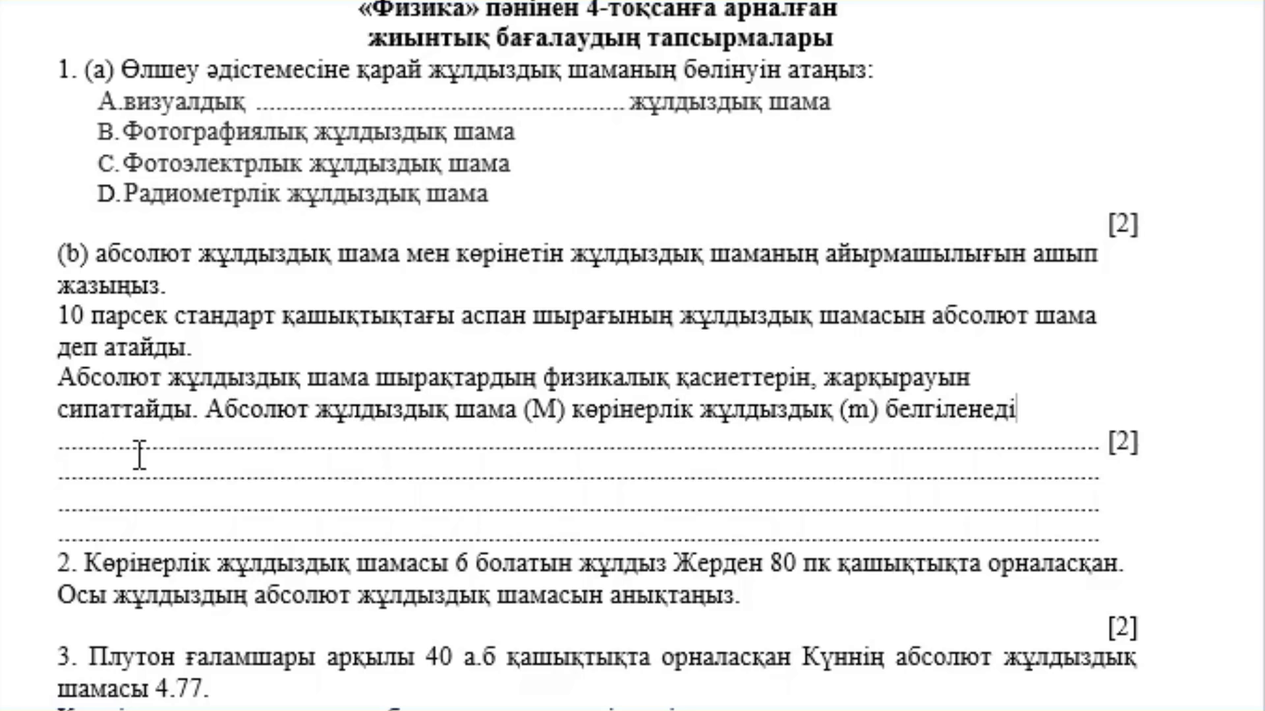
- Write the formula m - M = 5log(d/10) on an unnumbered line under question 2
scroll(325, 396, down, 1)
scroll(325, 395, down, 2)
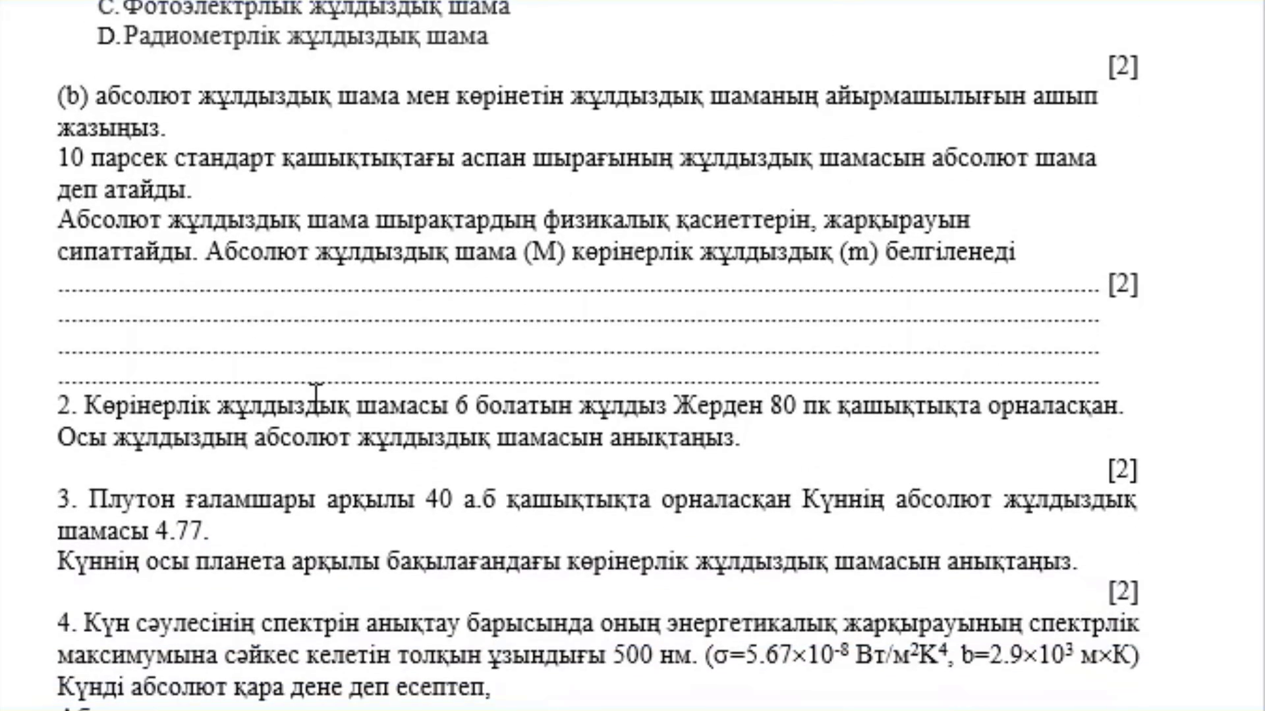
scroll(418, 304, down, 2)
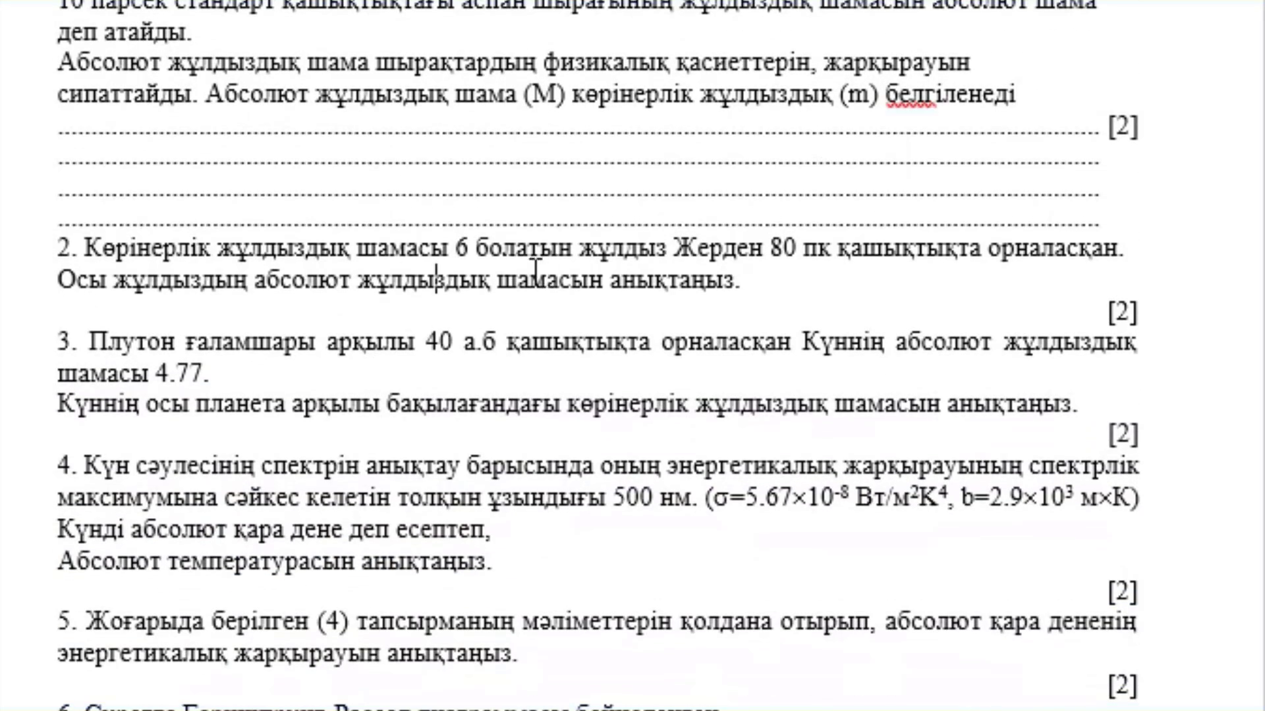
drag(456, 248, 469, 250)
click(829, 273)
key(Return)
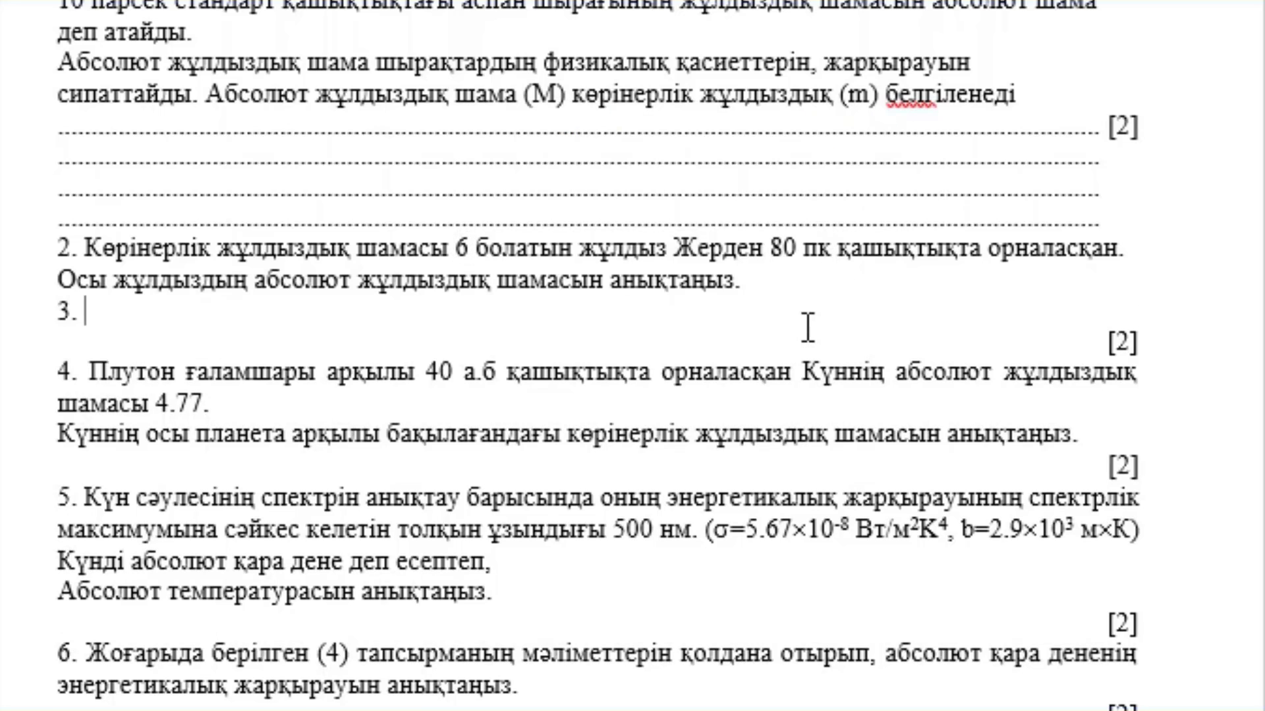
key(BackSpace)
key(BackSpace)
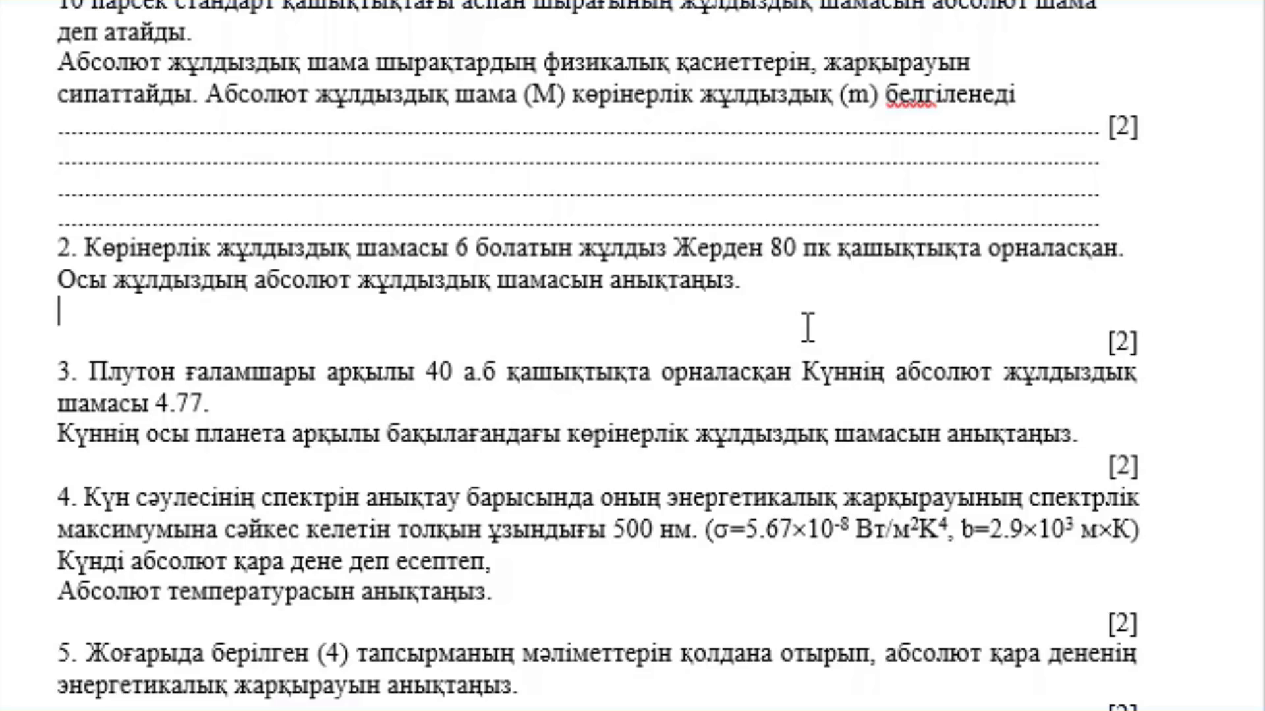
text(ь)
key(BackSpace)
text(m )
text(- )
text(M = )
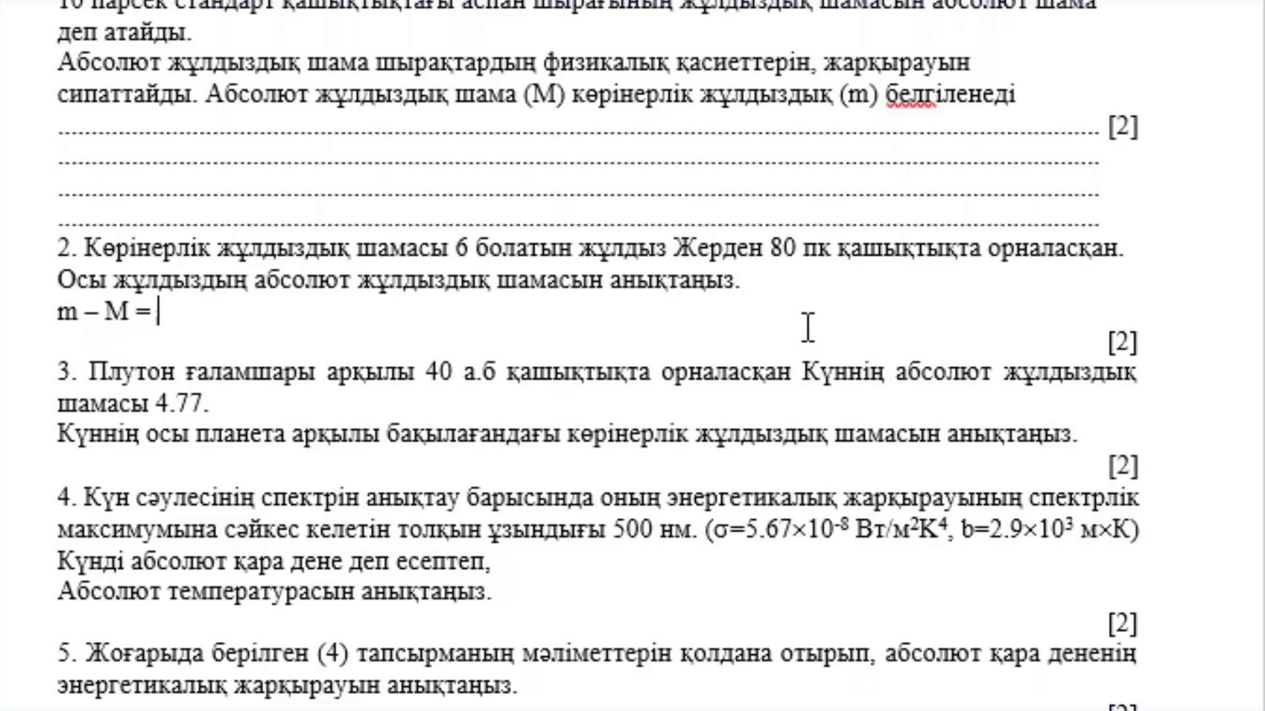
text(5)
text(log)
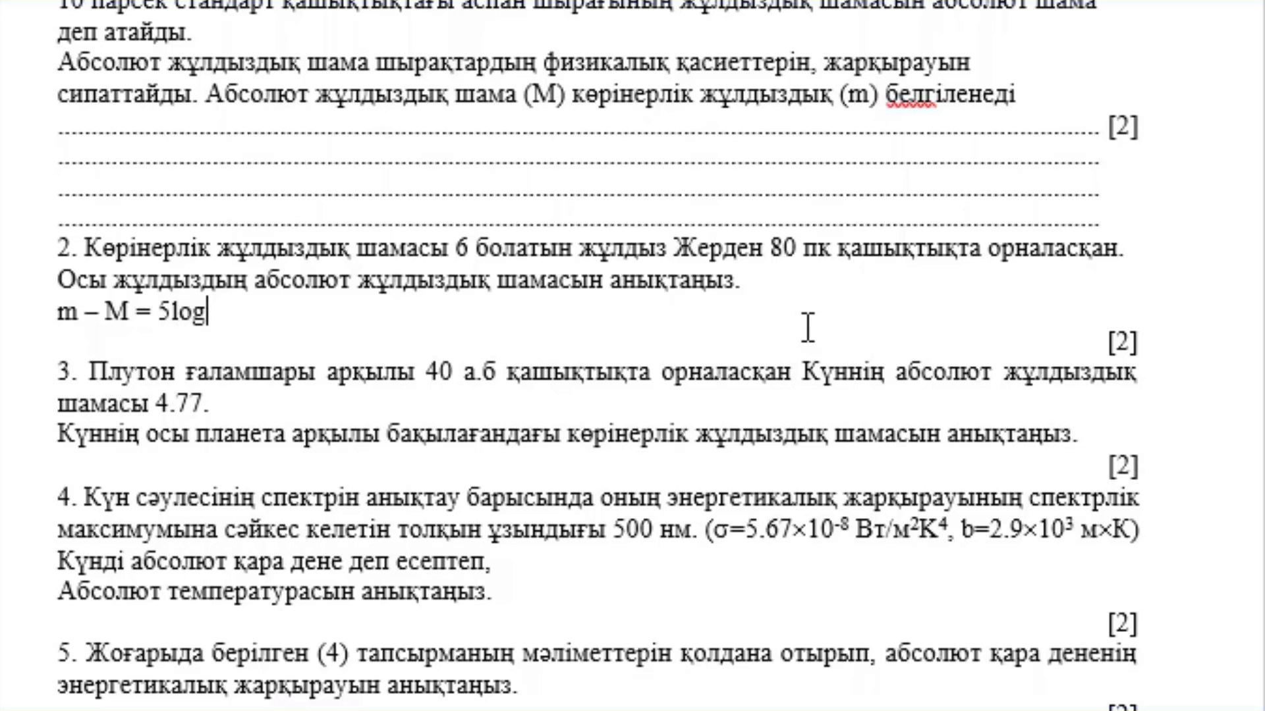
text(()
text(d/1)
text(0))
key(Return)
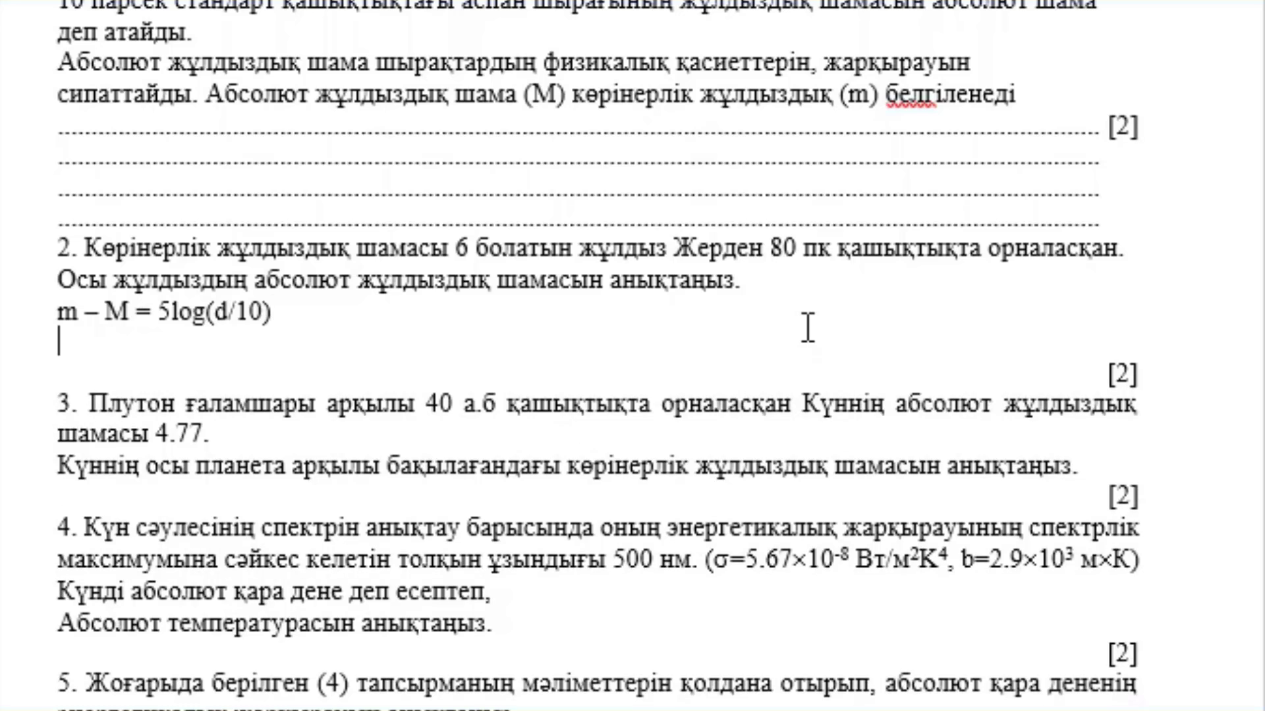
- Add the result M = 6.0 - 5log (80/10) = 1,48
text(M = )
text(6)
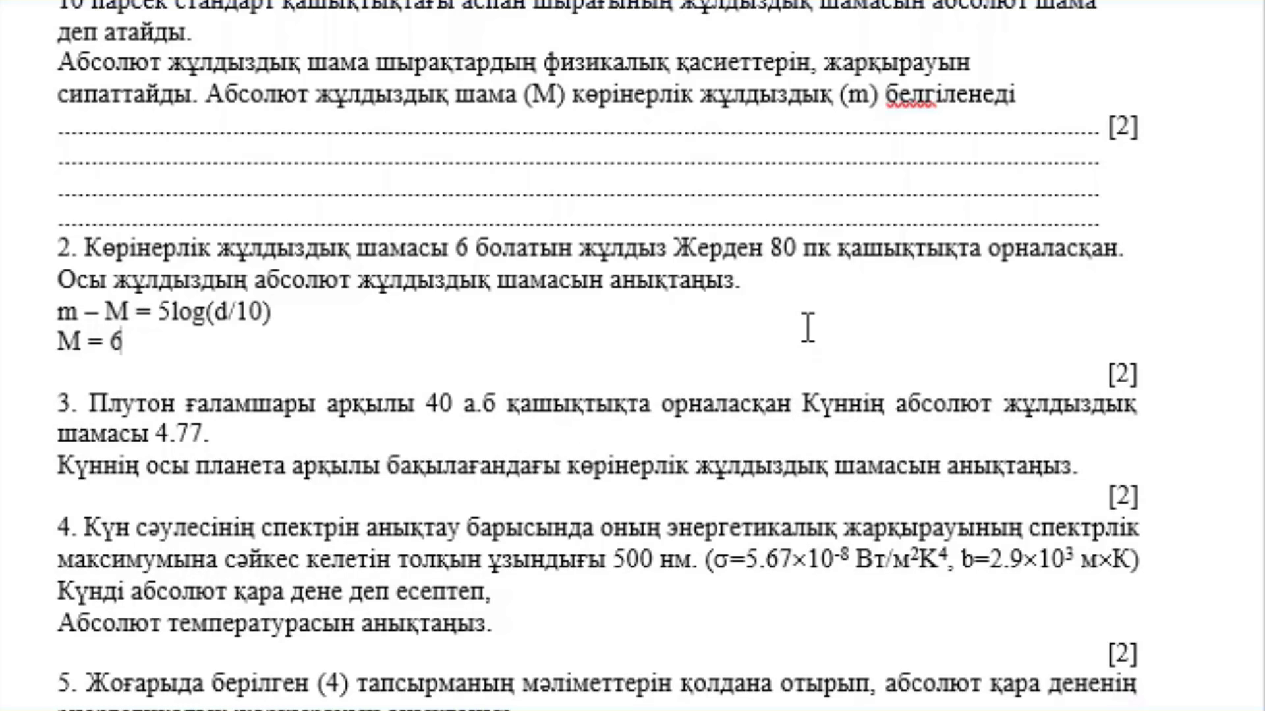
text(.0 - )
text(5L)
key(BackSpace)
text(l)
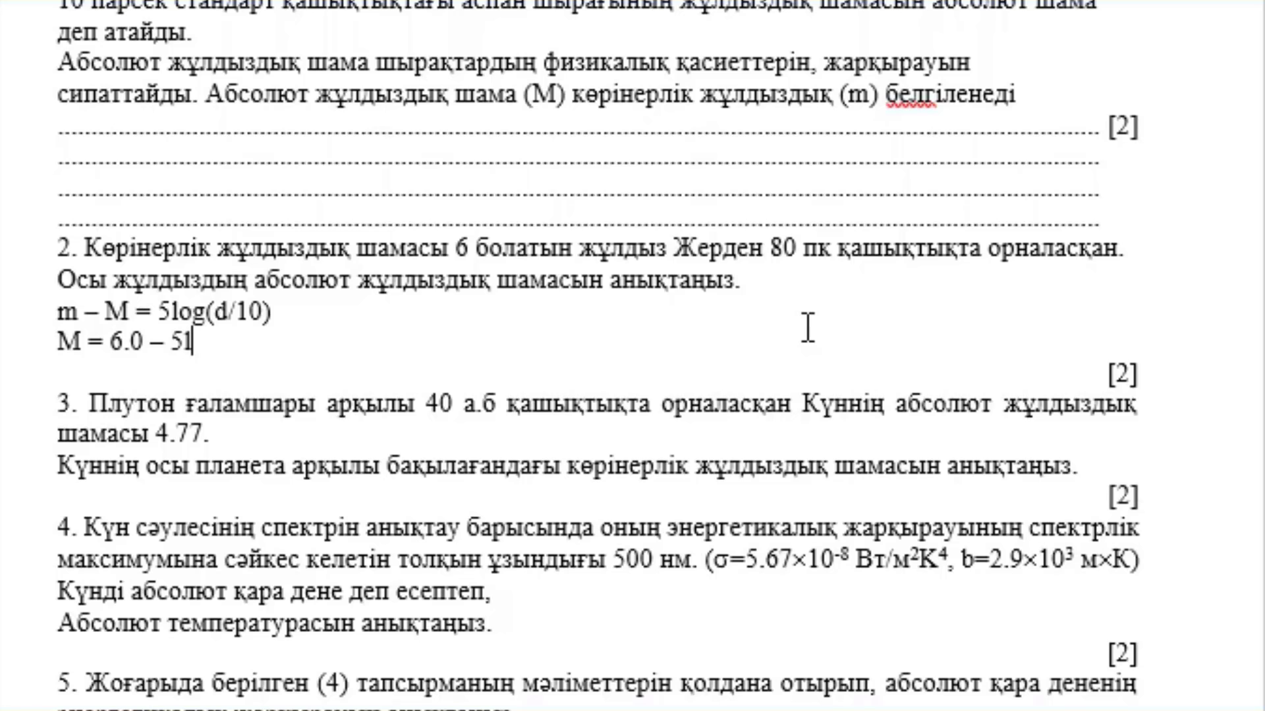
text(og)
text( ()
text(80/)
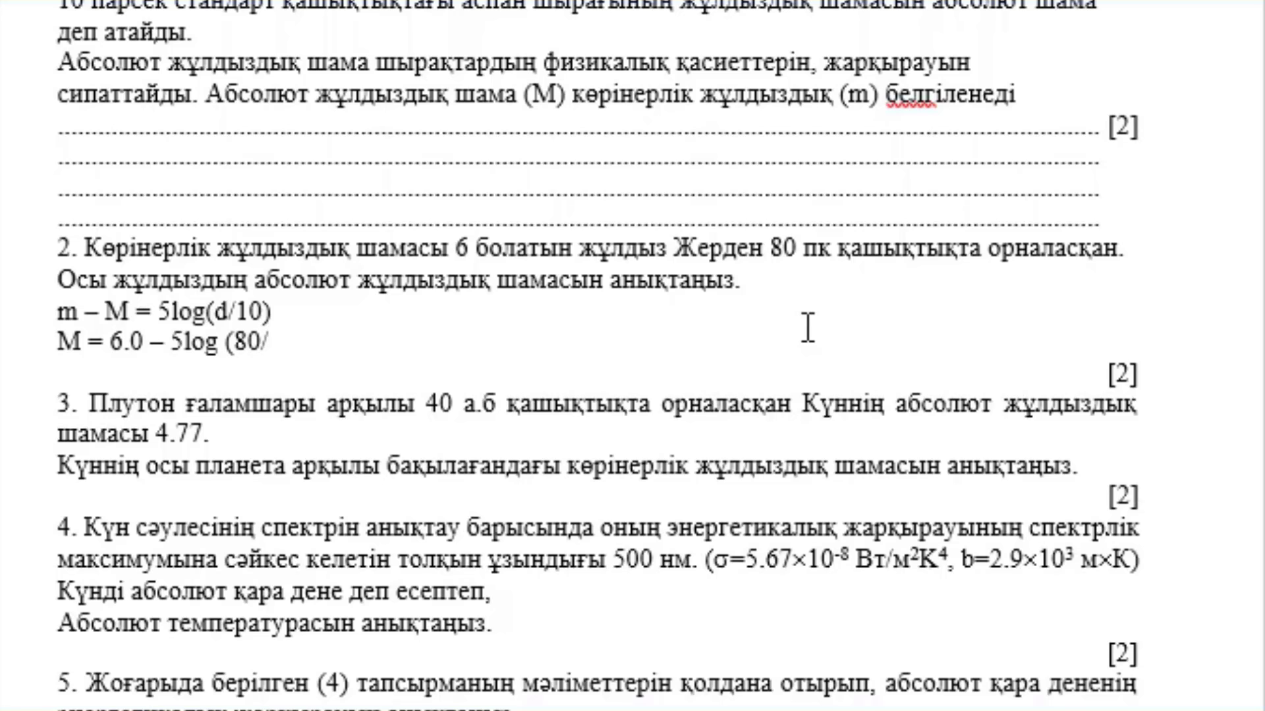
text(10)
text() = )
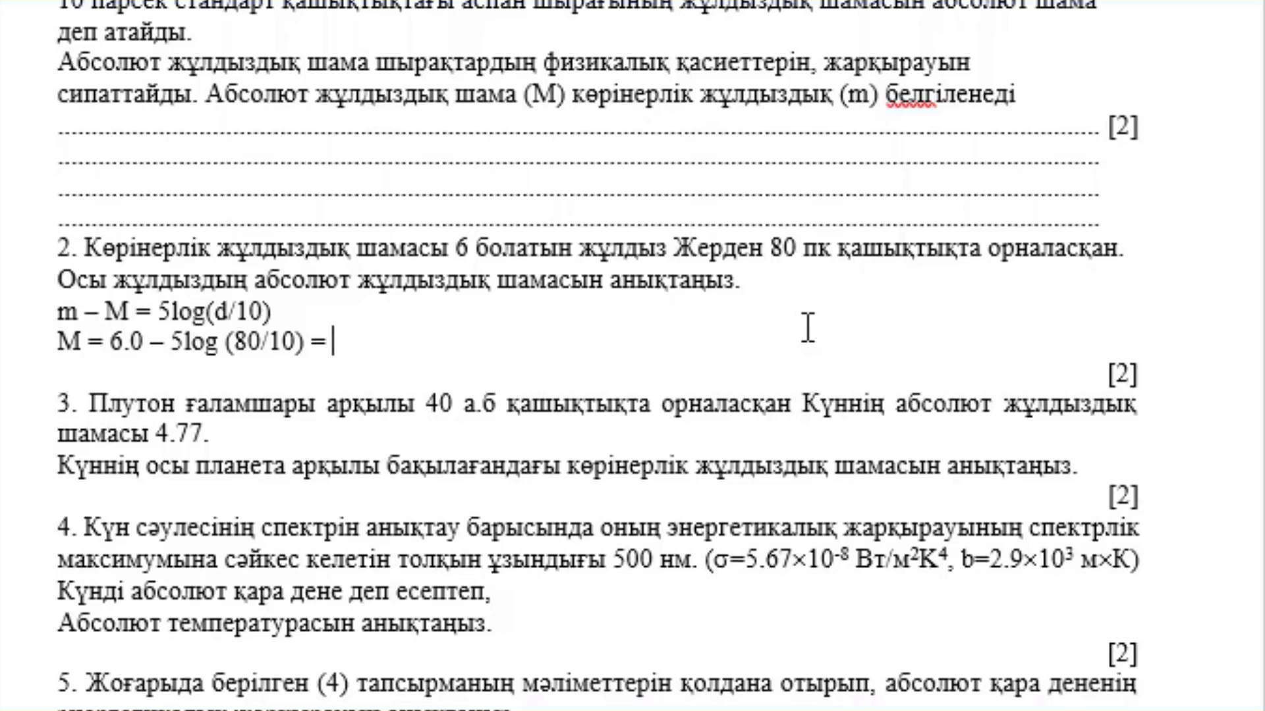
text(1,48)
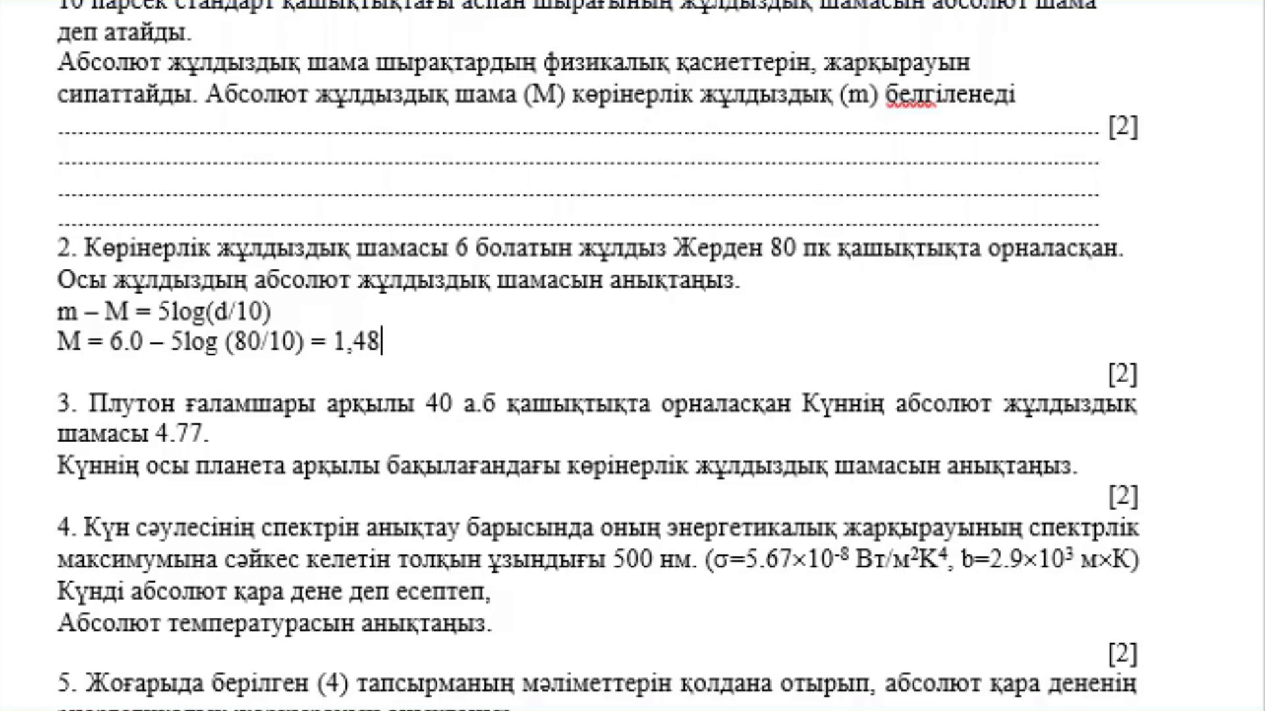
- Start a blank answer line under question 3
click(373, 432)
click(1087, 471)
key(Return)
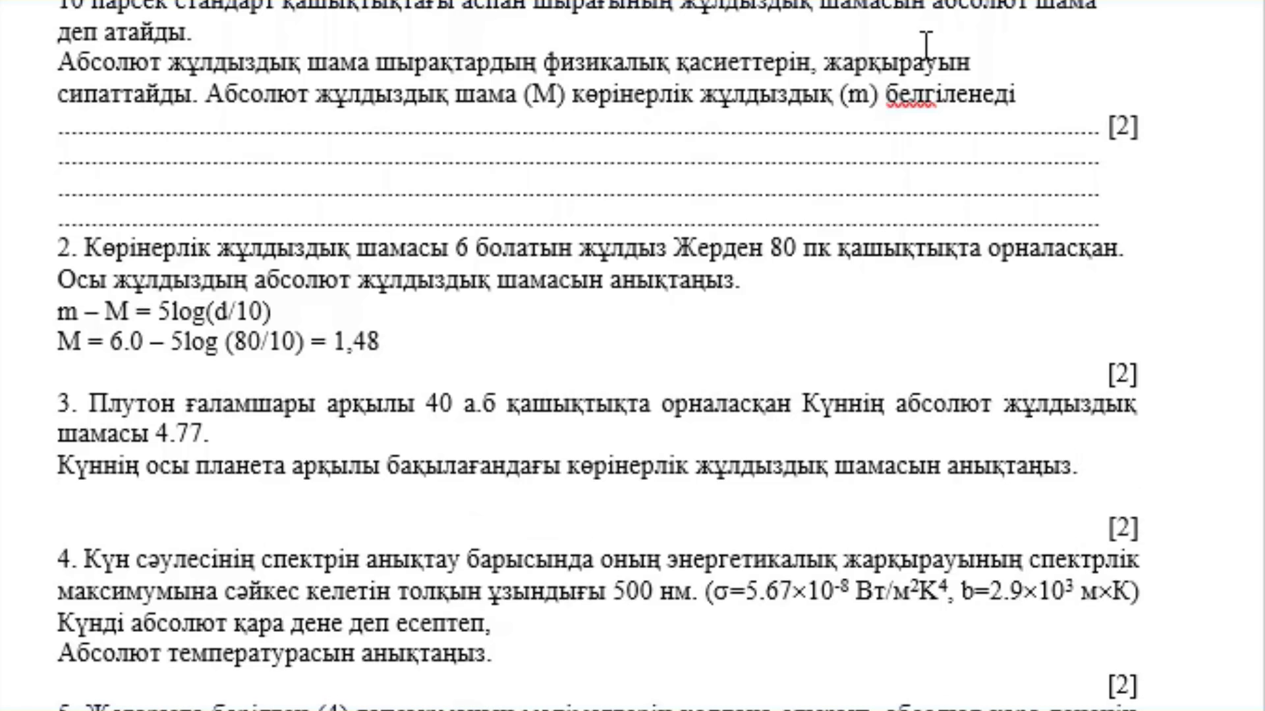
- Write the formula M = m + 5 - 5lgr under question 3
scroll(185, 471, down, 1)
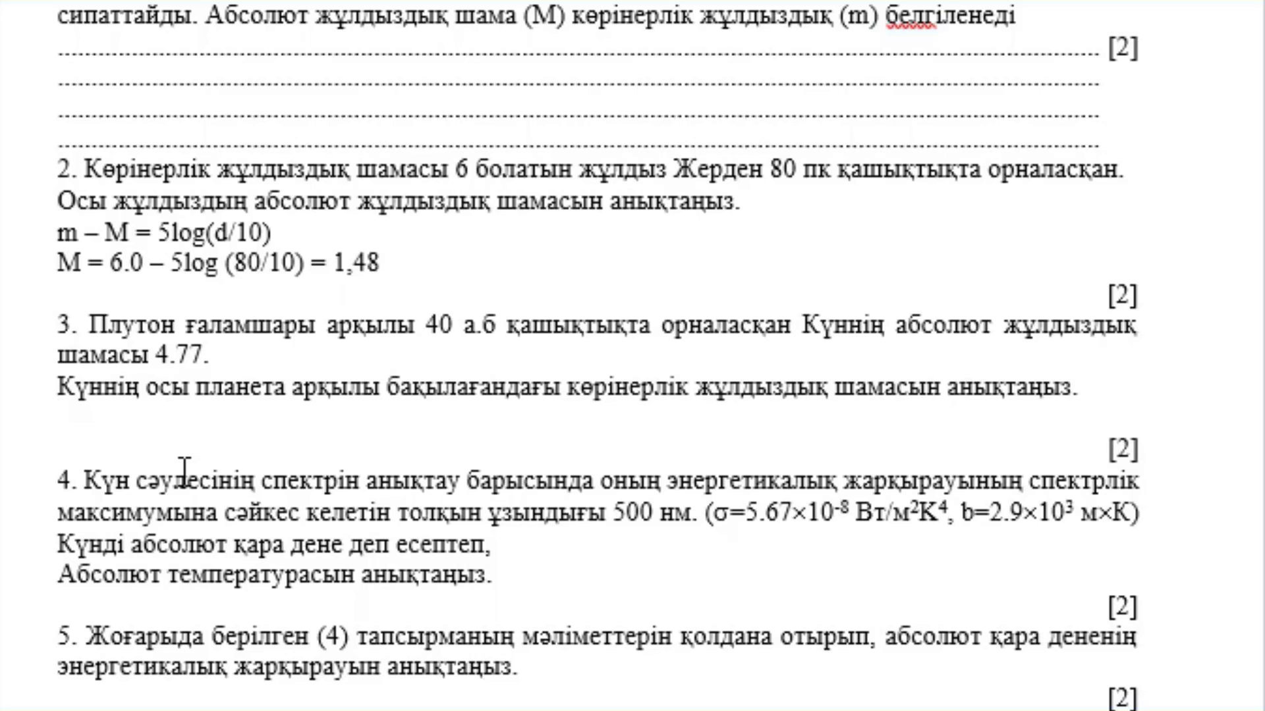
scroll(185, 471, down, 1)
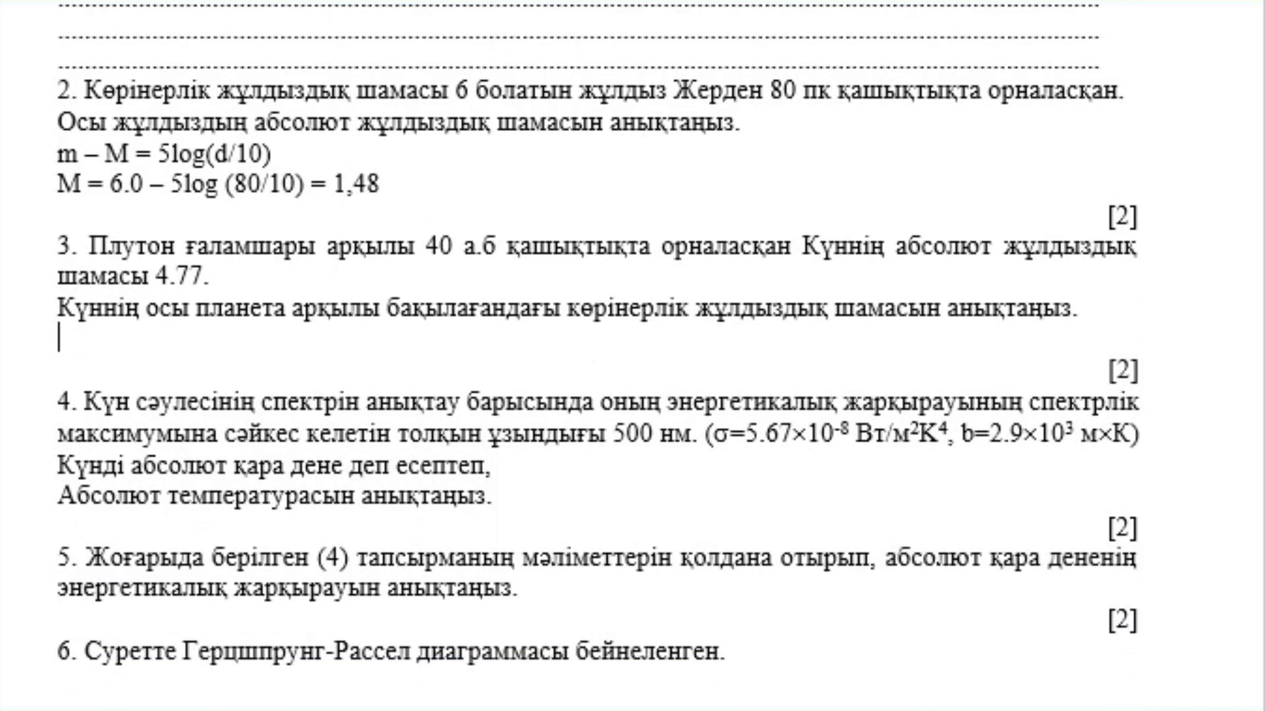
text(m)
text( = )
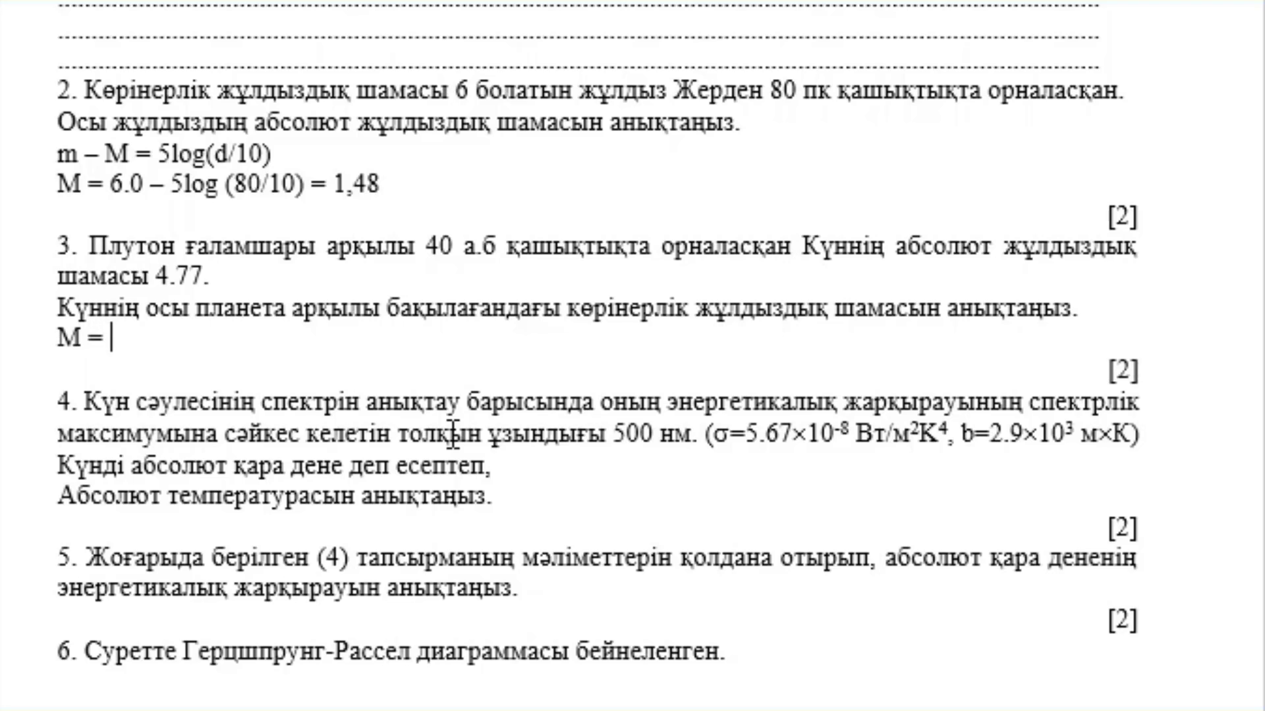
text(m + )
text(5 - )
text(5 – 5)
text(l)
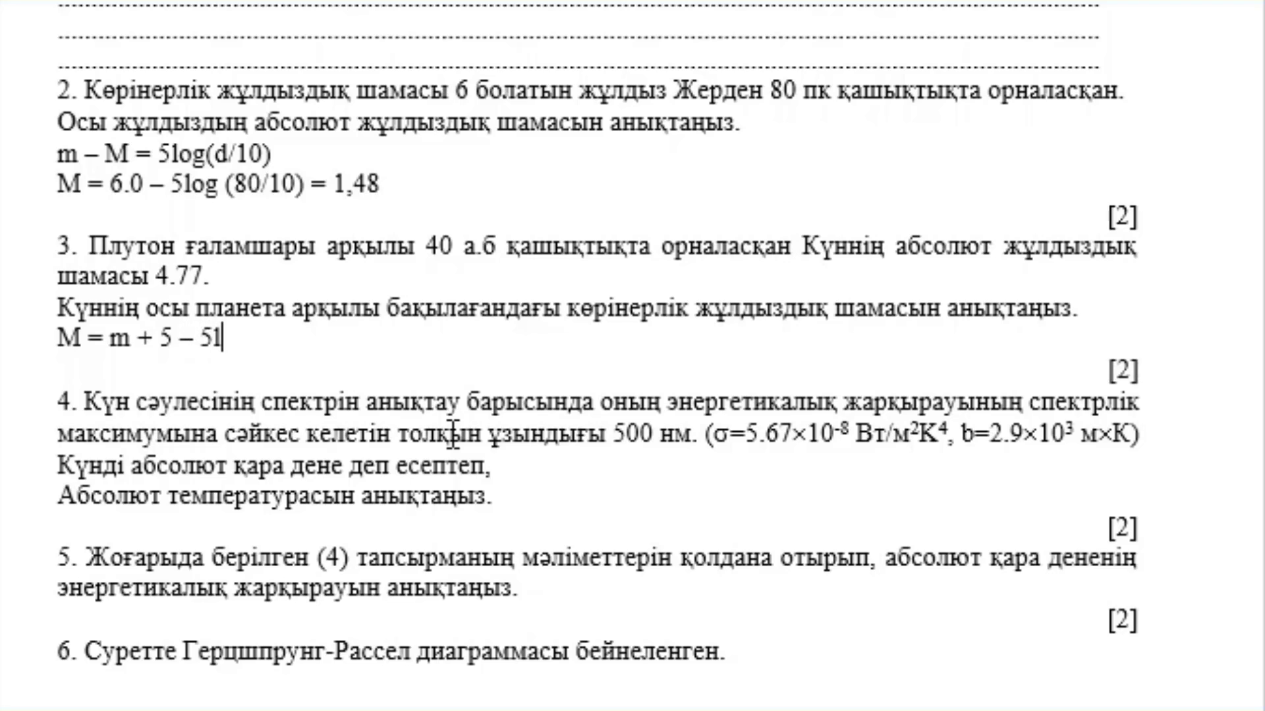
text(gr)
key(Return)
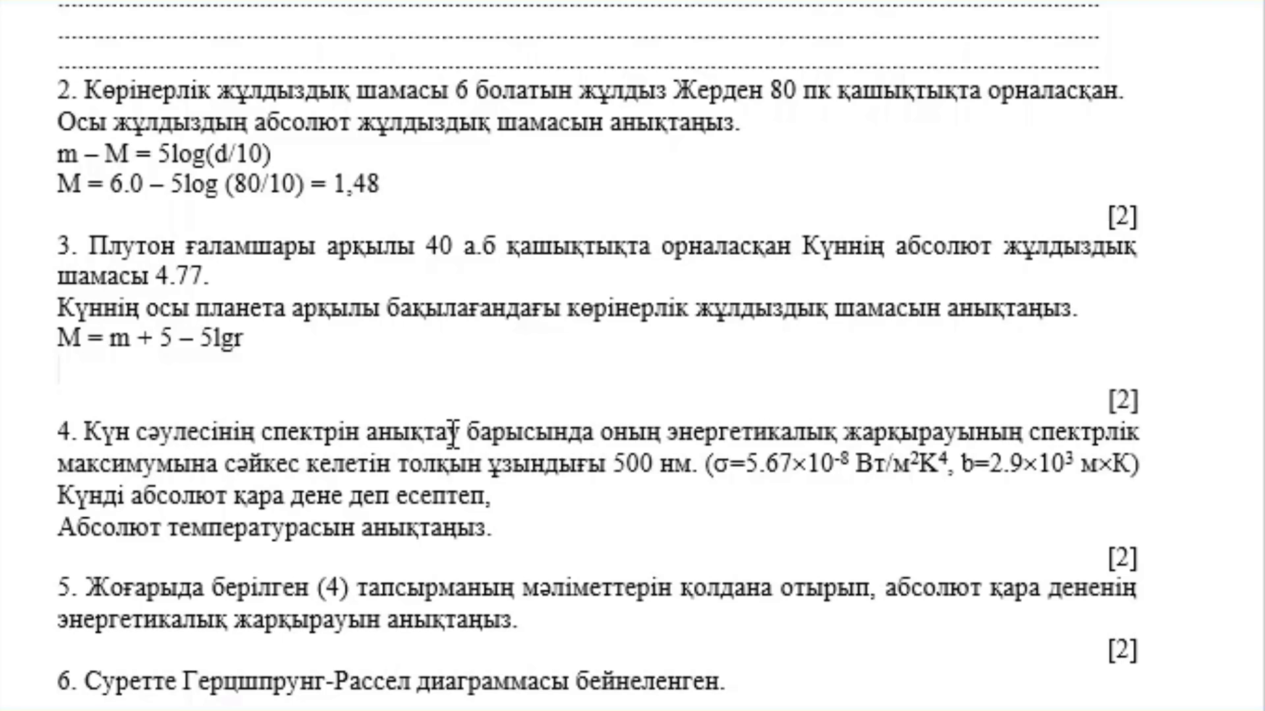
- Add the calculation m = 4,77 - 5 + 5lg (40/206265) = - 18,8
text(,)
key(BackSpace)
text(m )
text(= )
text(4,77 )
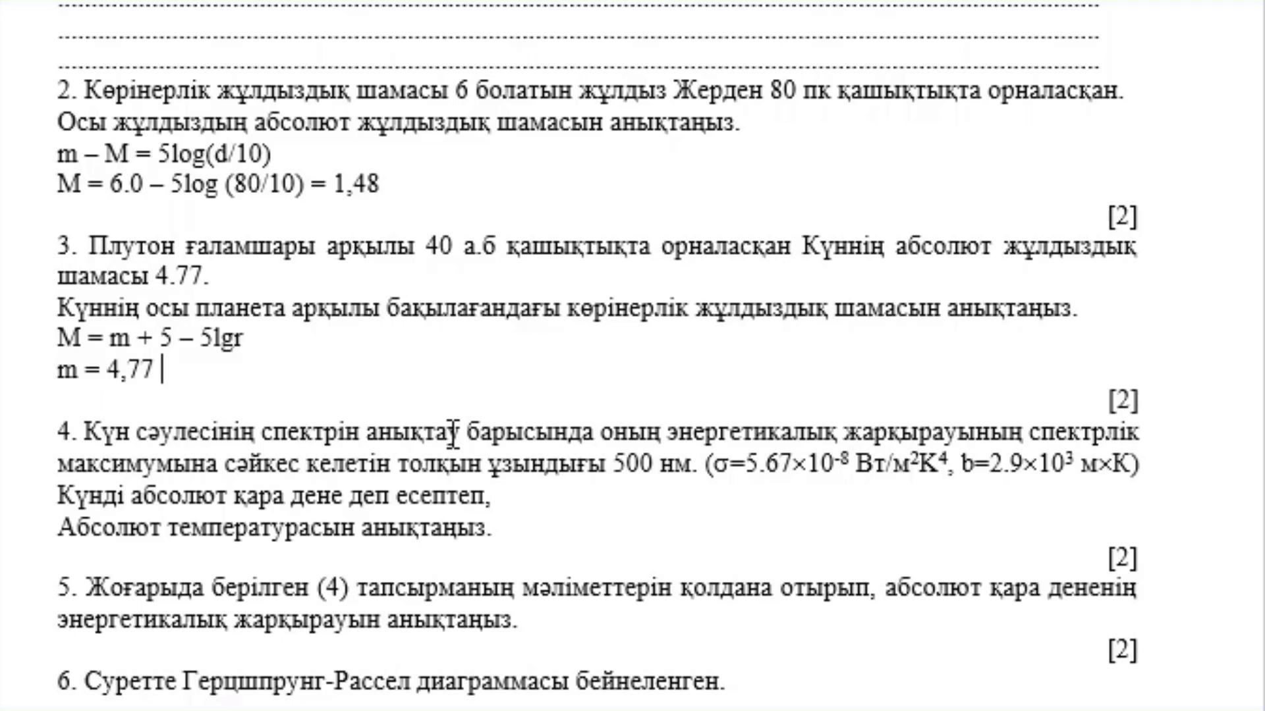
text(- 5)
text( + )
text(5)
text(lg)
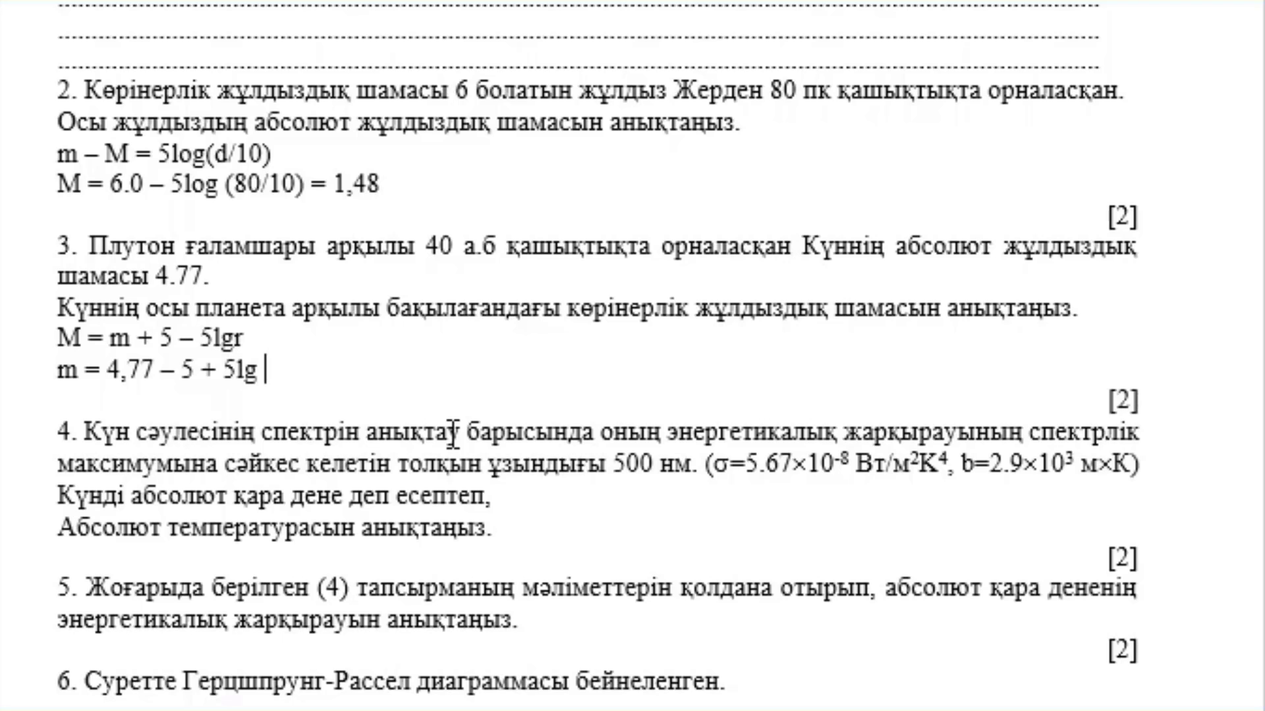
text( (40)
text(/)
text(206)
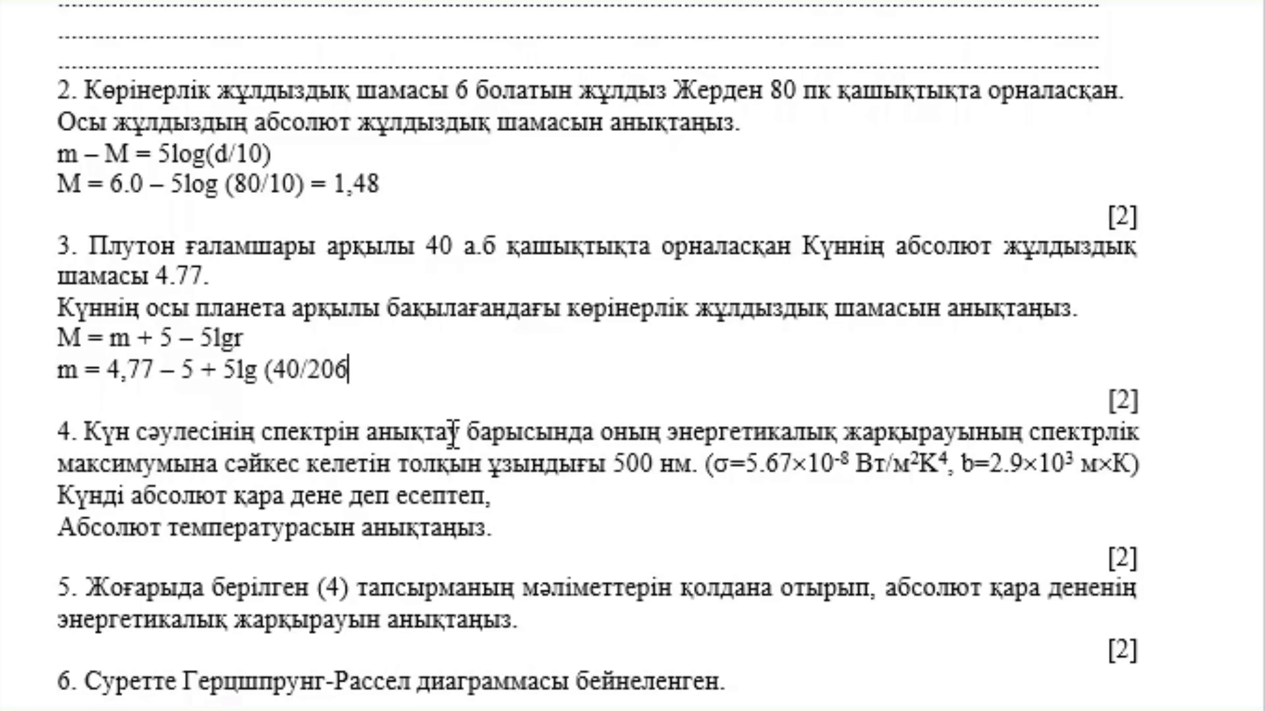
text(265) )
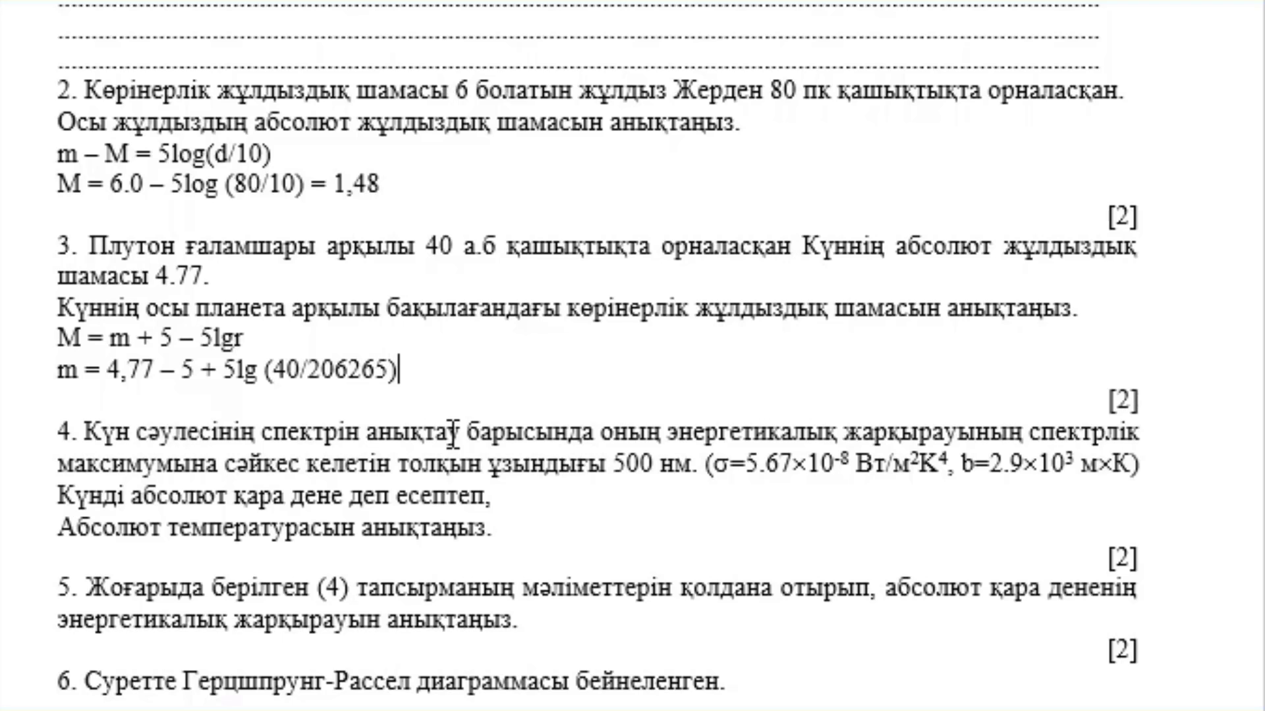
text(= )
text(- 1)
text(8,8)
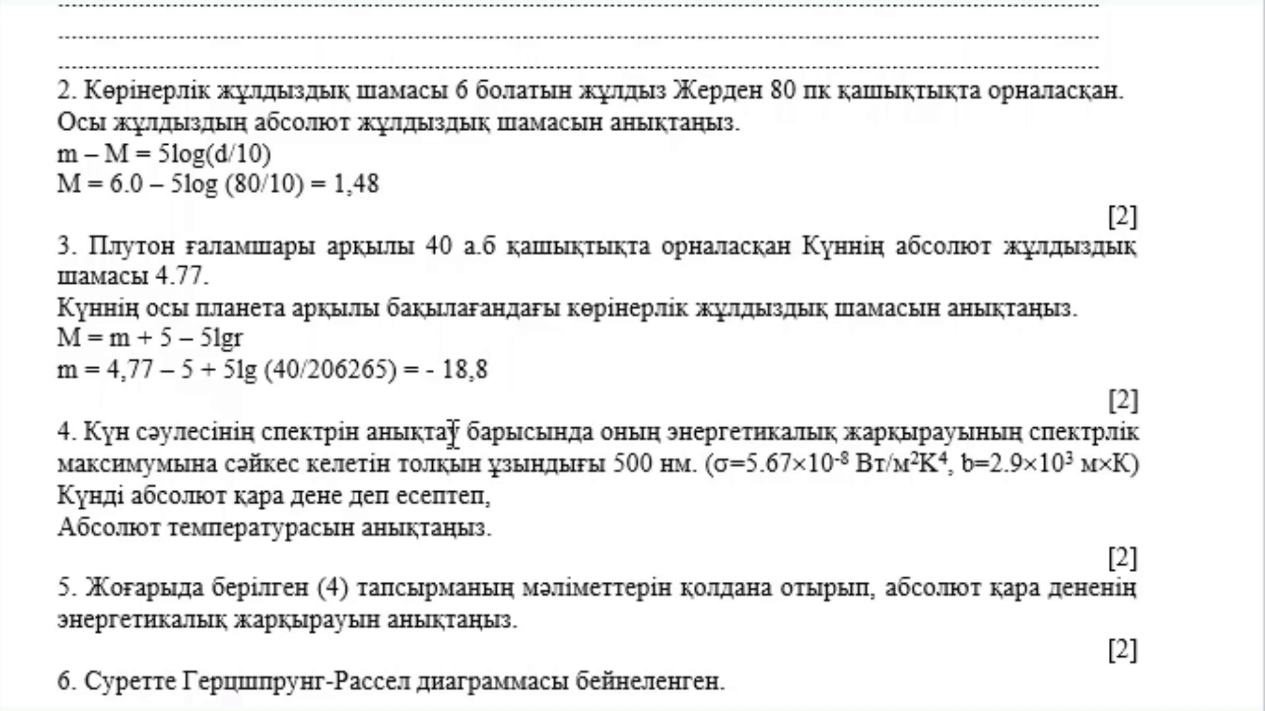
click(389, 466)
scroll(524, 481, down, 1)
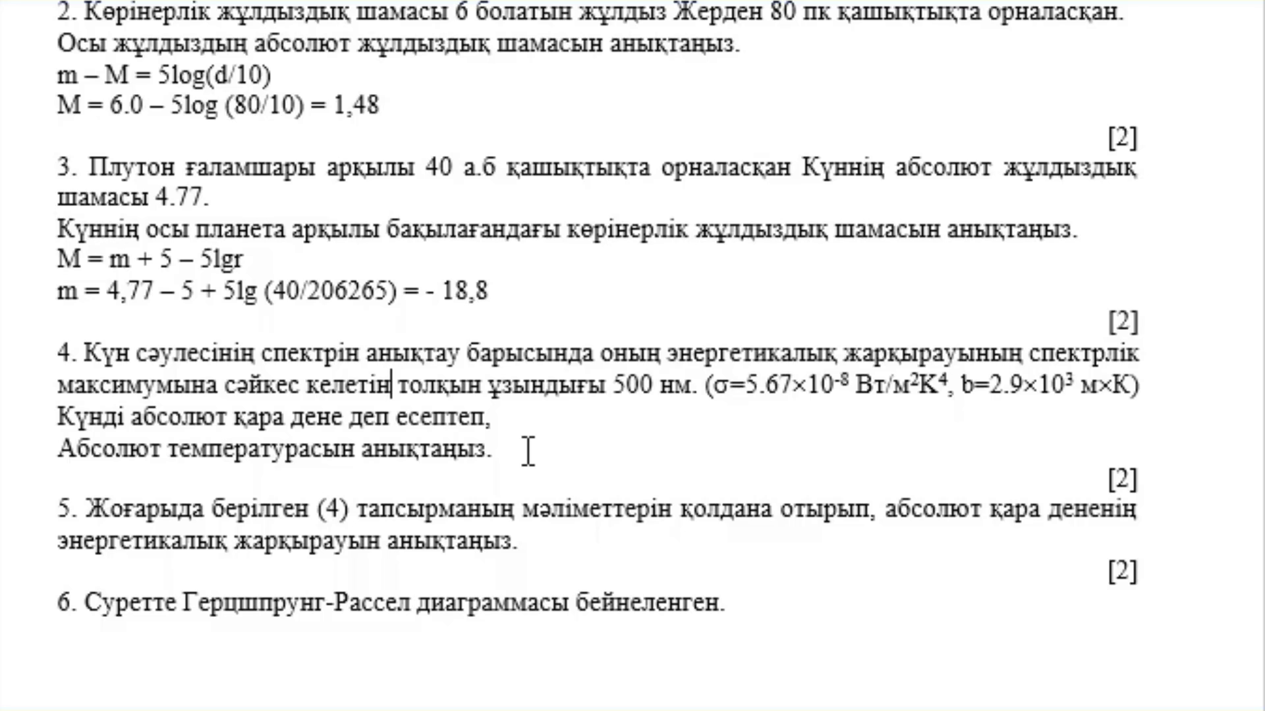
- Write λ = b / T under question 4, inserting the wavelength symbol
click(528, 452)
key(Return)
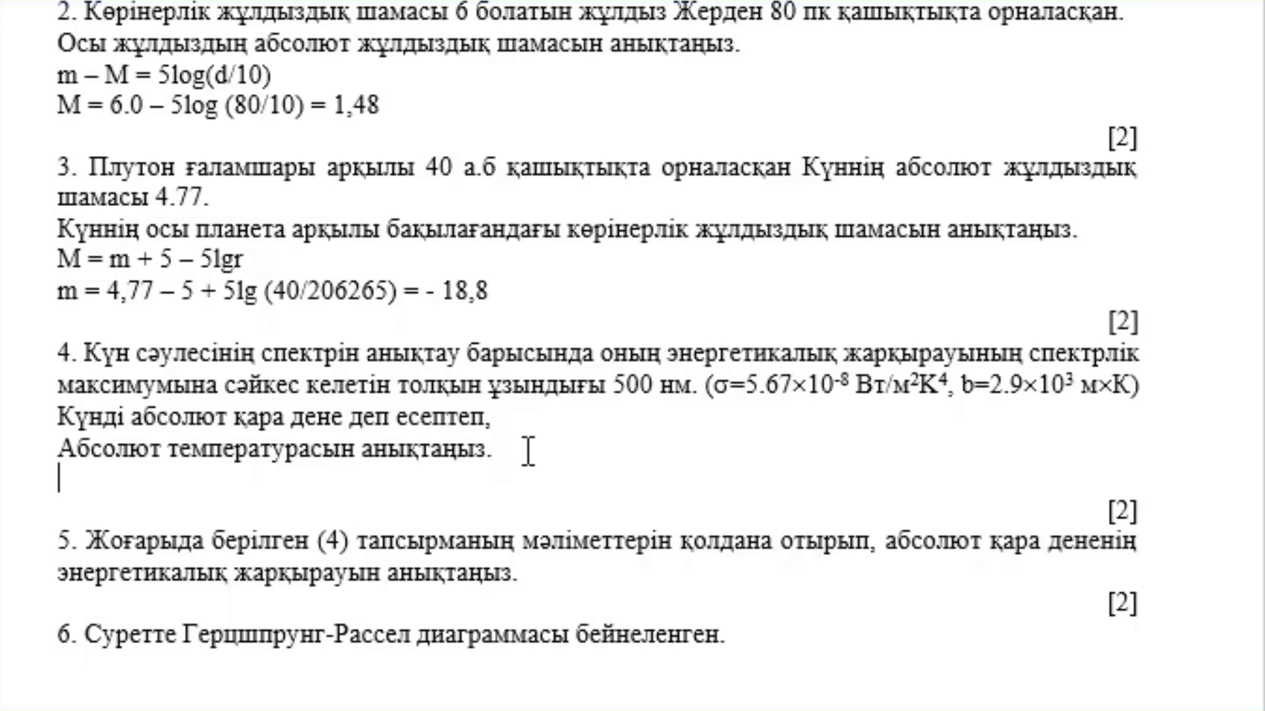
text(kz)
key(BackSpace)
key(BackSpace)
click(1187, 26)
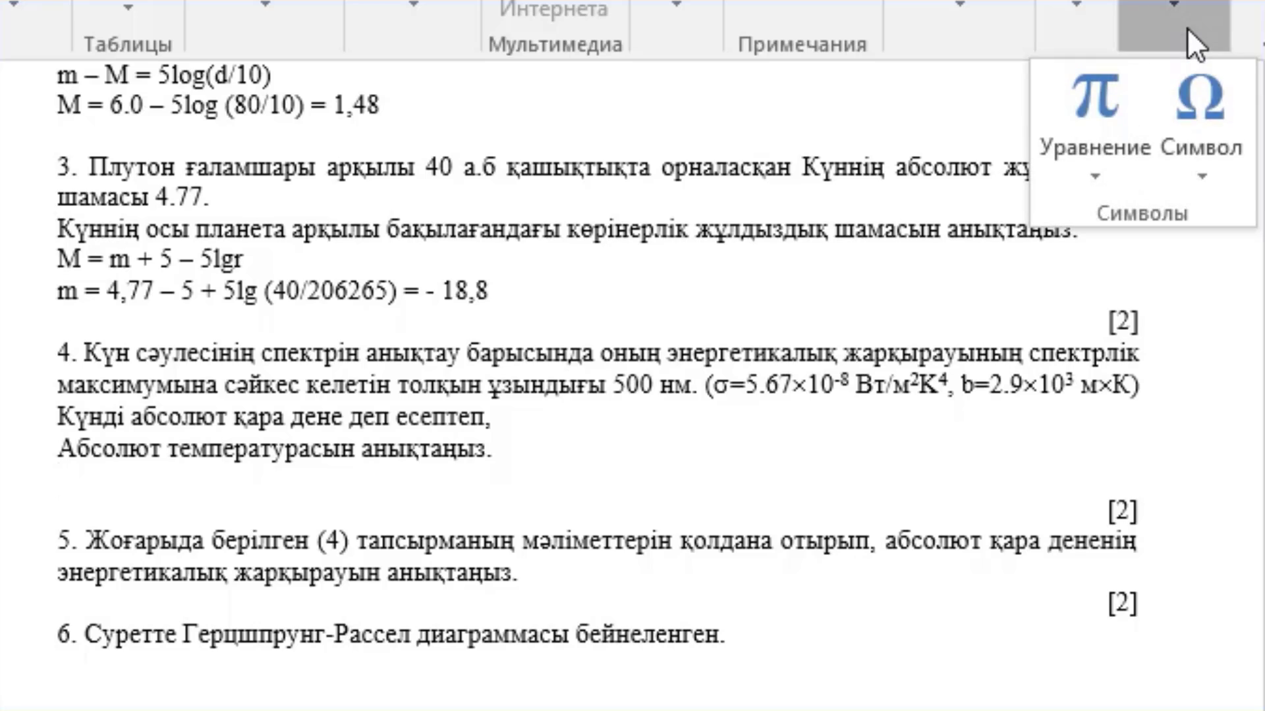
click(1215, 120)
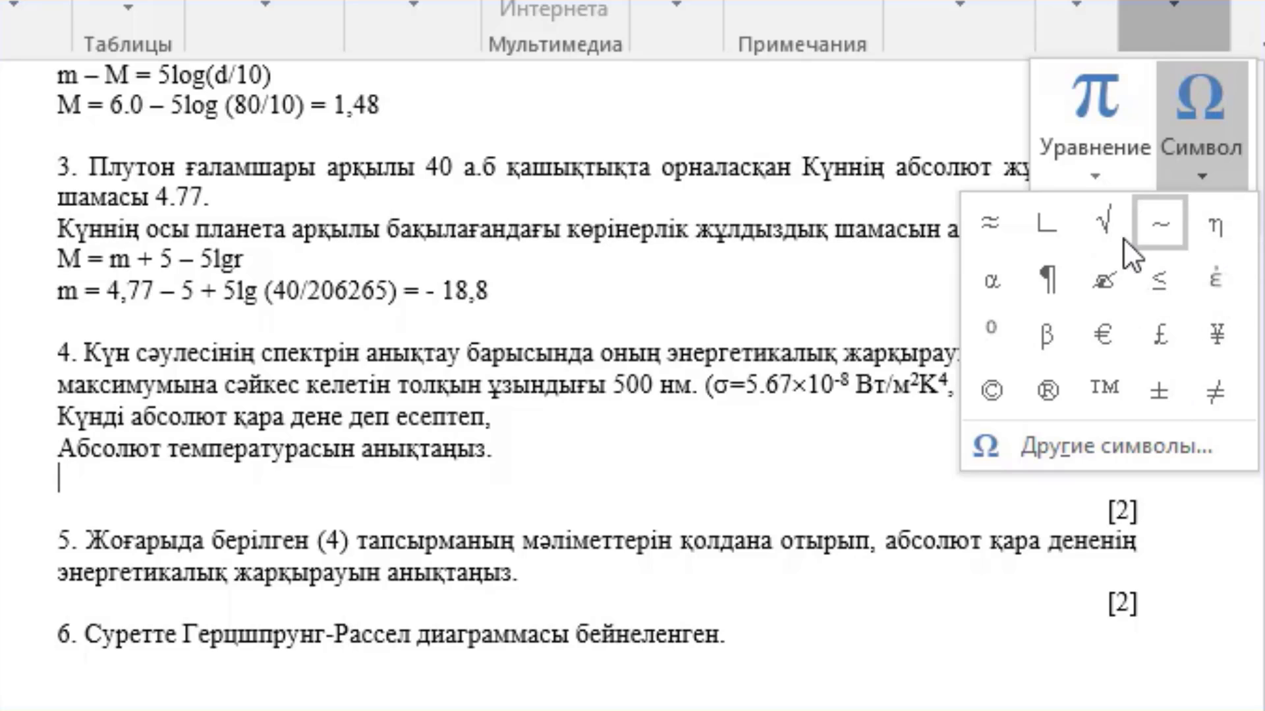
click(1026, 448)
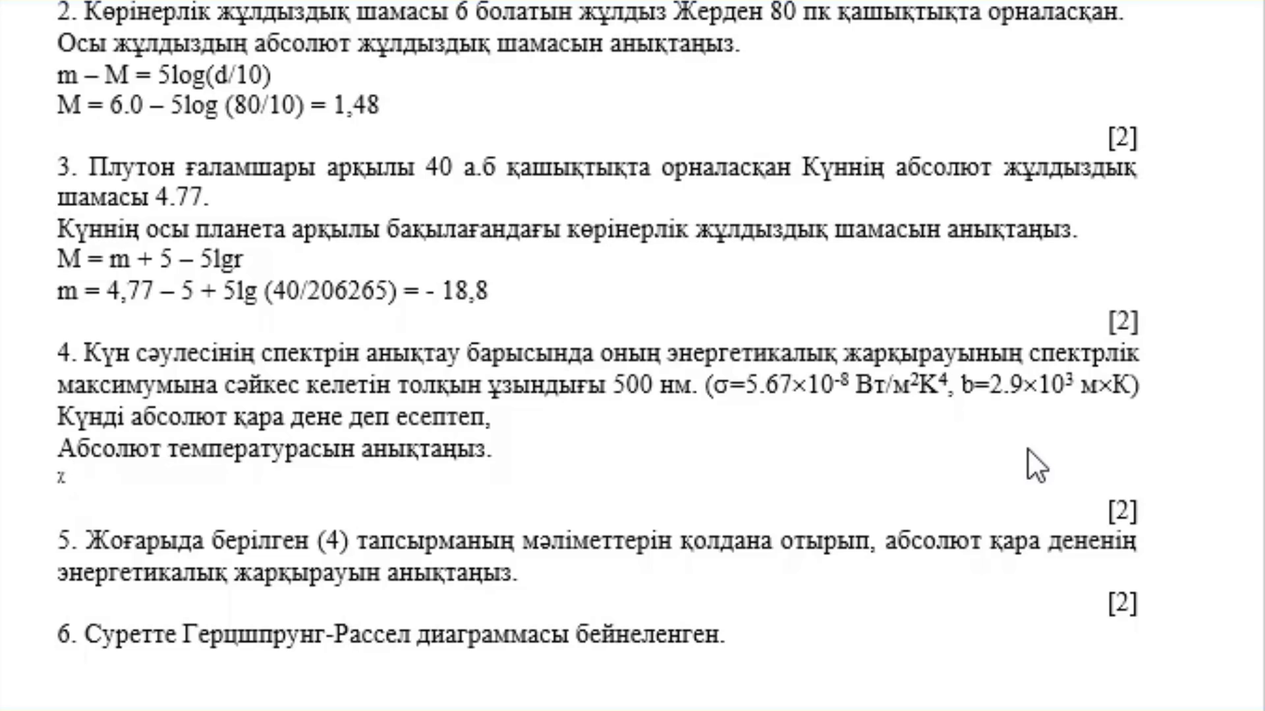
text(= )
text(и)
text( .)
key(BackSpace)
key(BackSpace)
key(BackSpace)
text(b )
text(/ t)
key(BackSpace)
text(T)
- Add the result T = 5,8 * 10⁹ K on the next line
key(Return)
text(t)
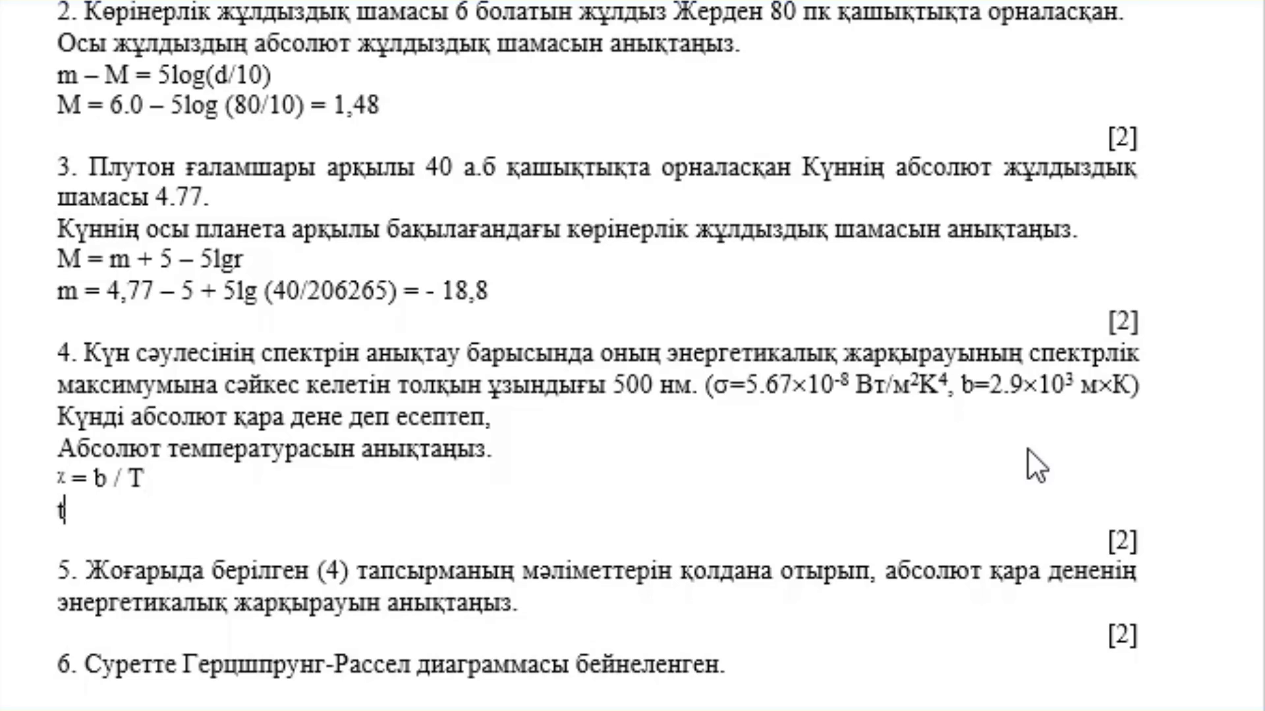
text(T = )
text(5)
text(,8)
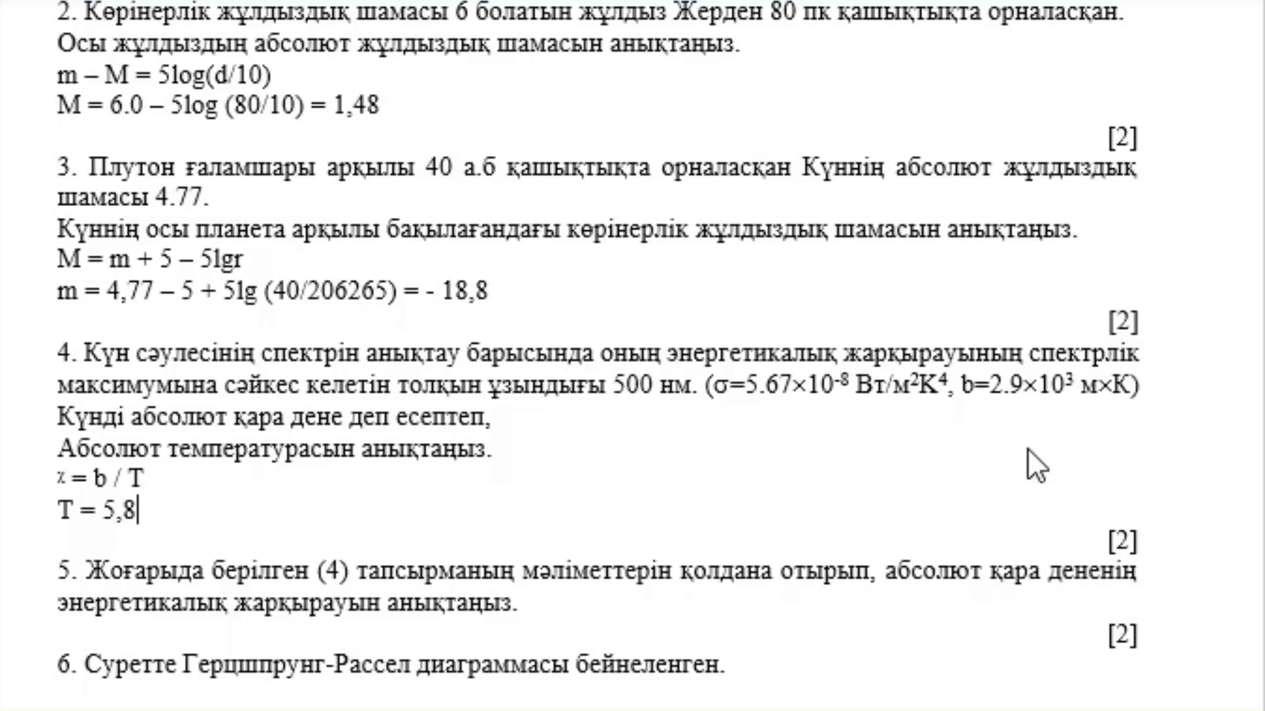
text( * )
text(10)
text(9)
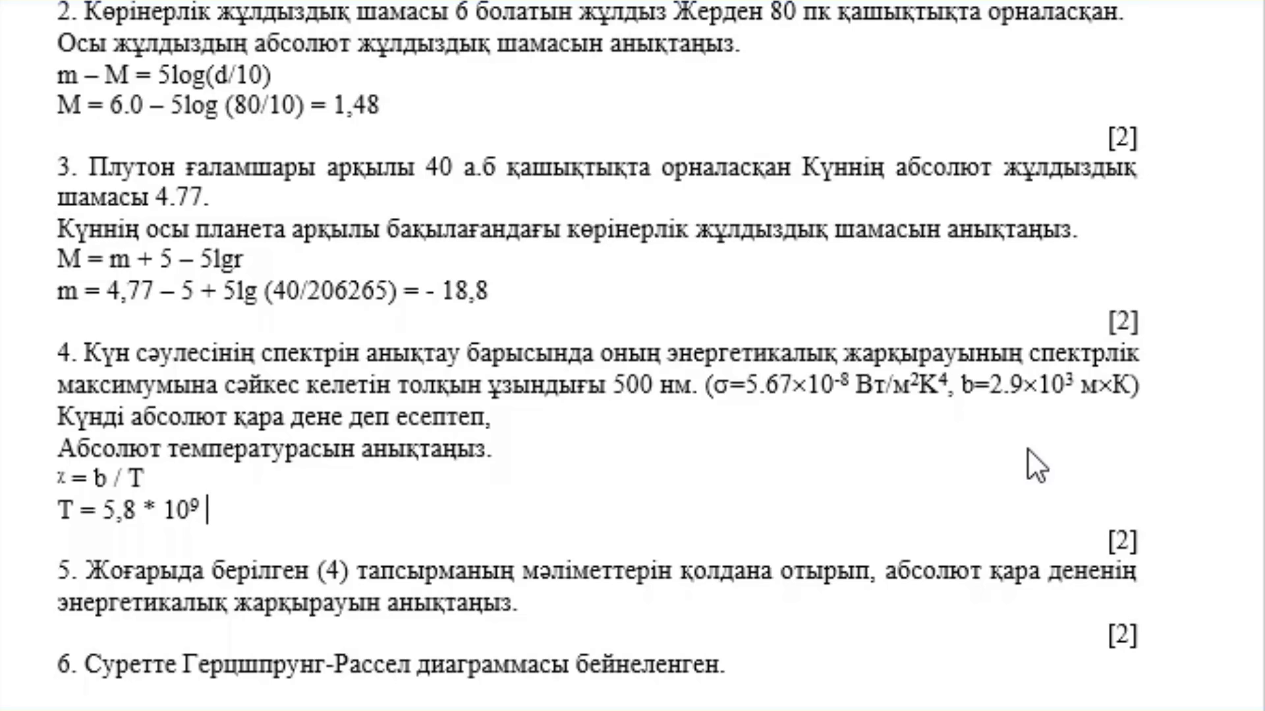
text( K)
key(BackSpace)
text(K)
scroll(757, 615, down, 1)
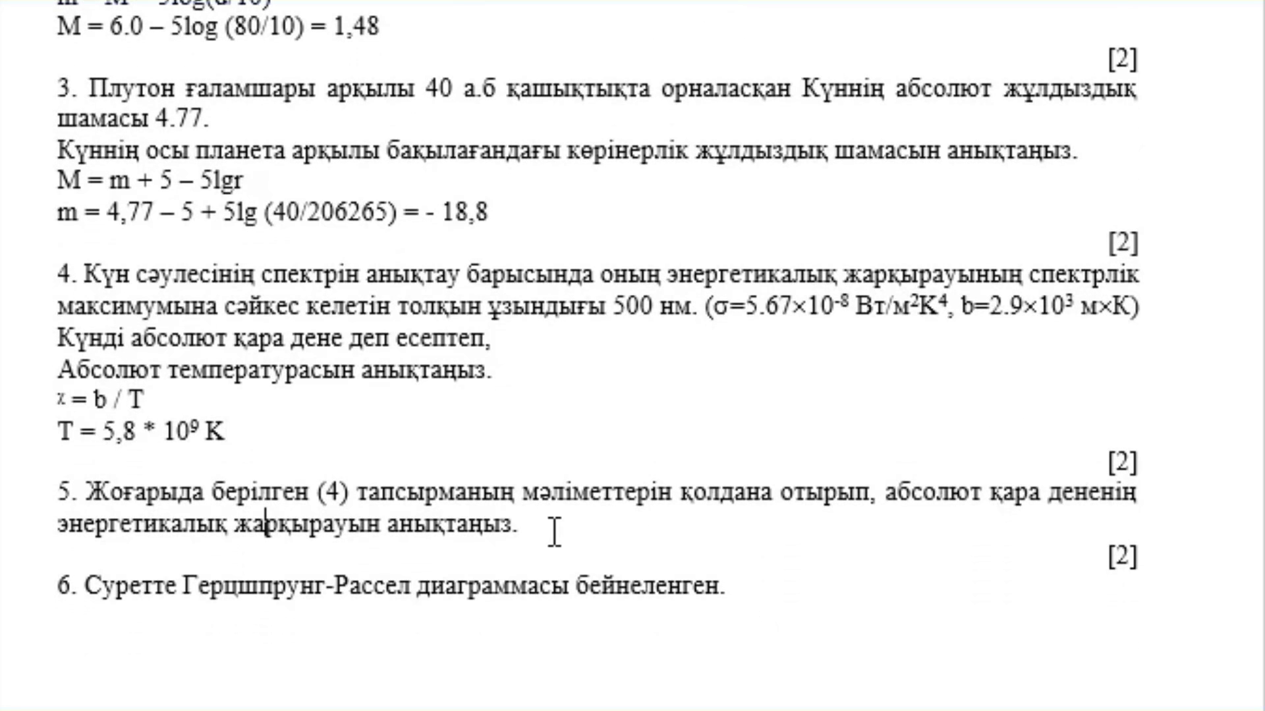
- Write the formula R = σT⁴ under question 5, inserting the sigma symbol
click(555, 532)
key(Return)
key(BackSpace)
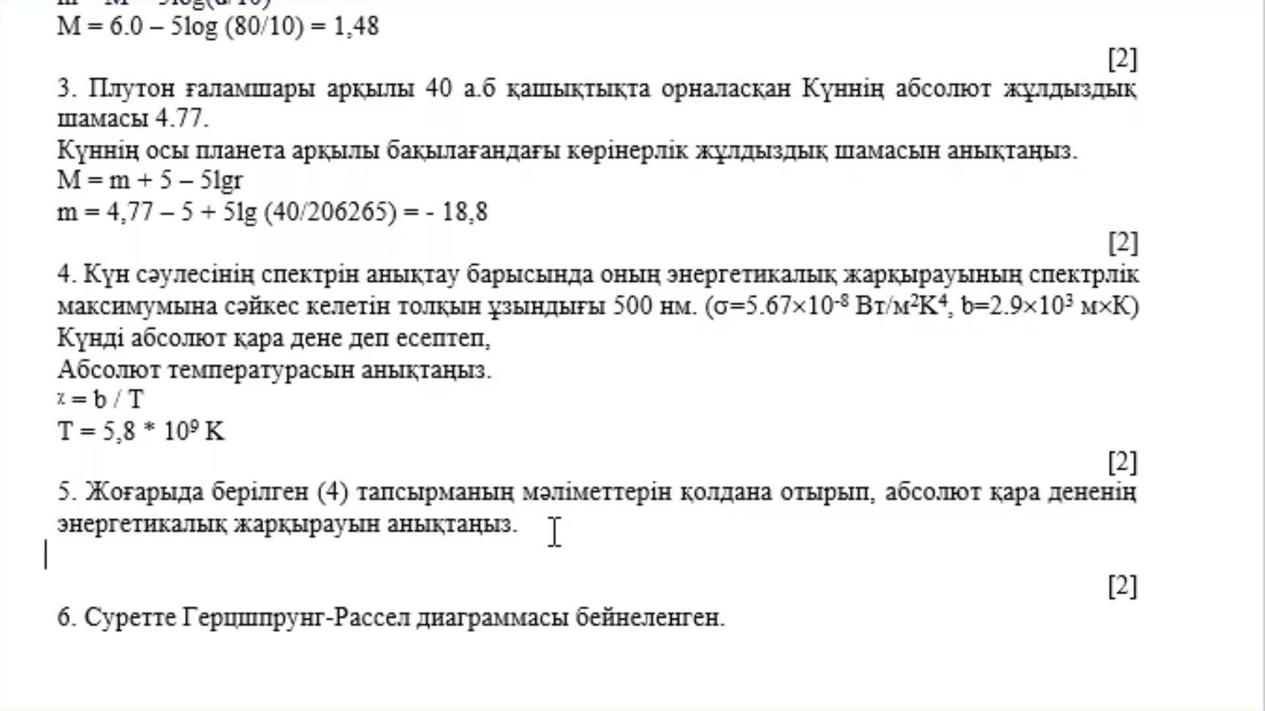
text(R)
text( =)
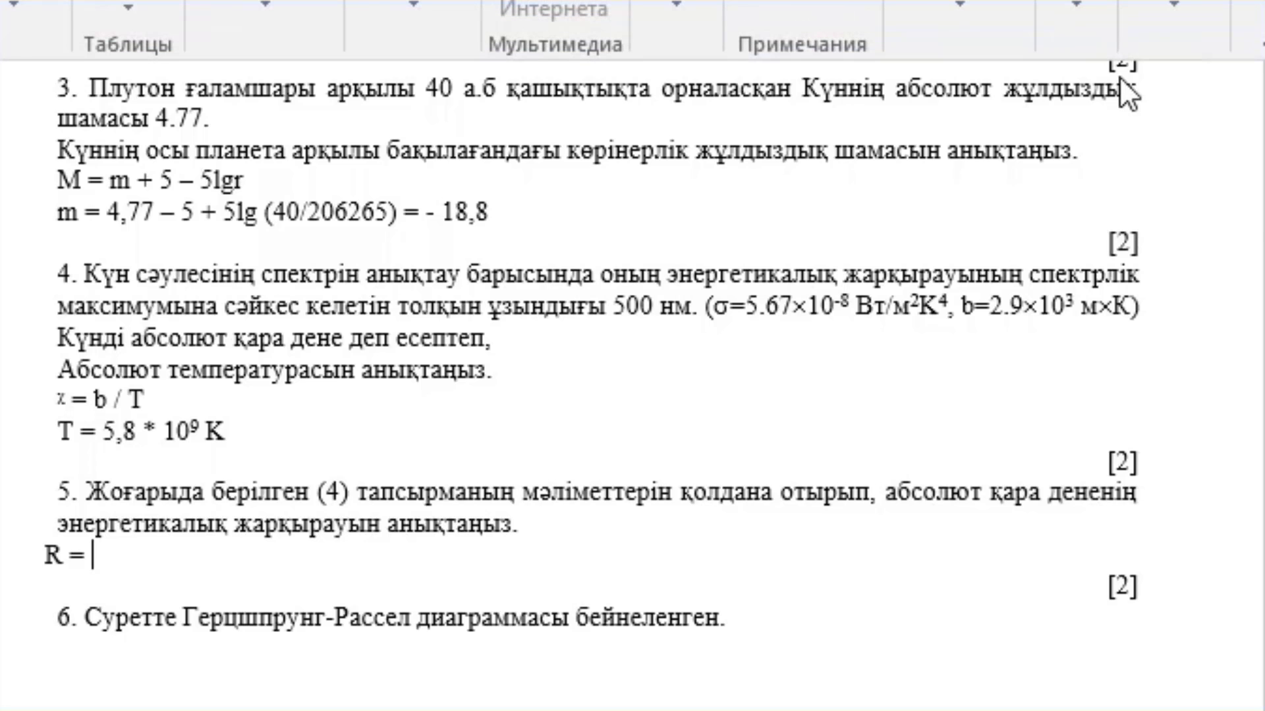
click(1174, 26)
click(1195, 132)
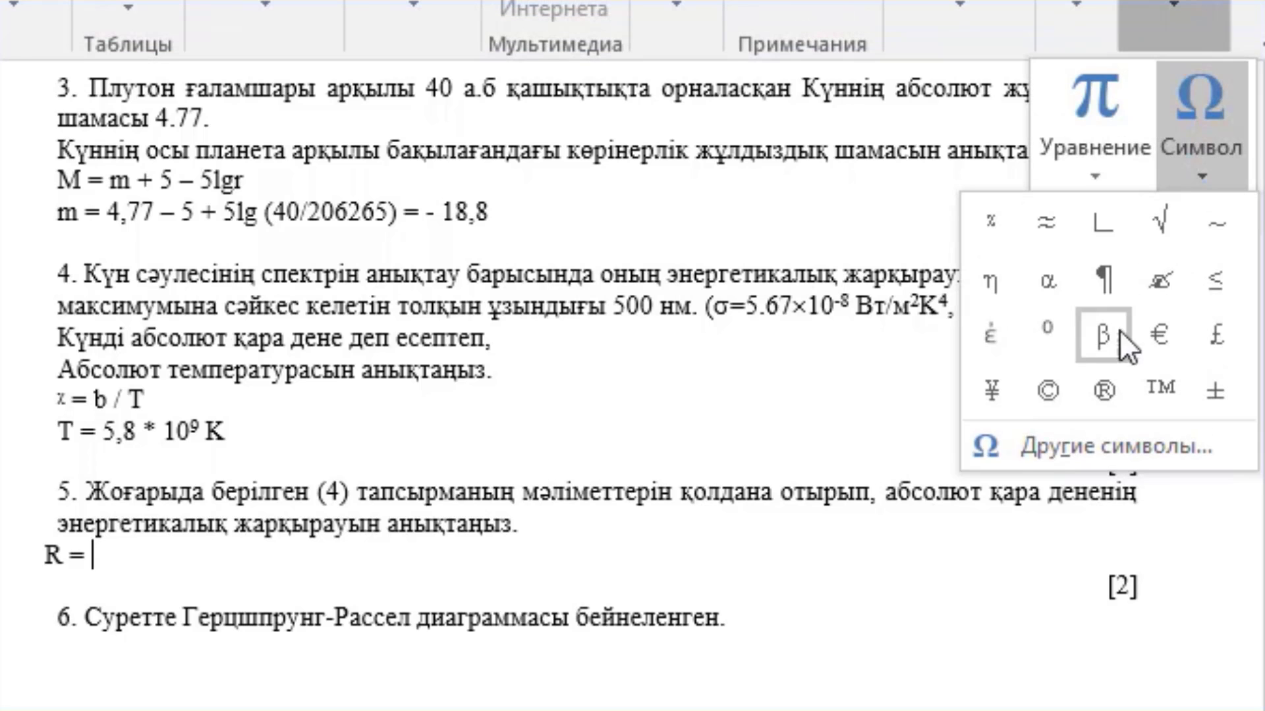
click(1045, 333)
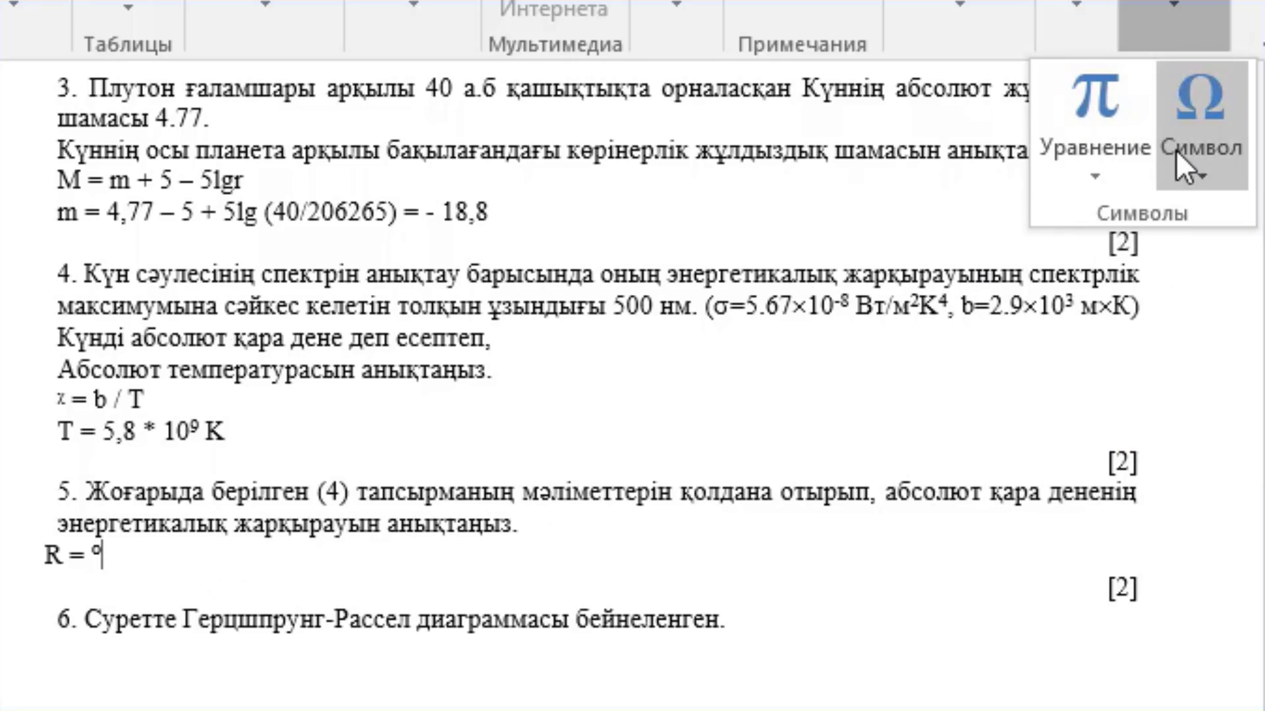
click(1219, 146)
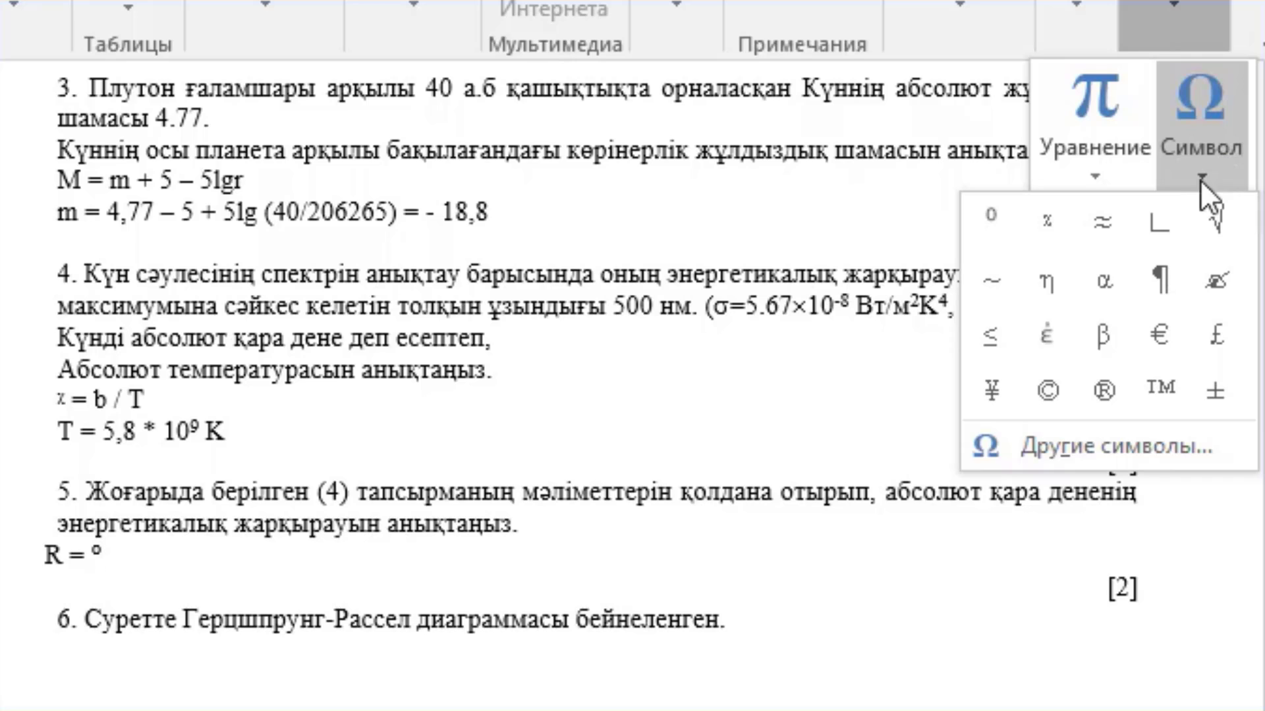
click(208, 560)
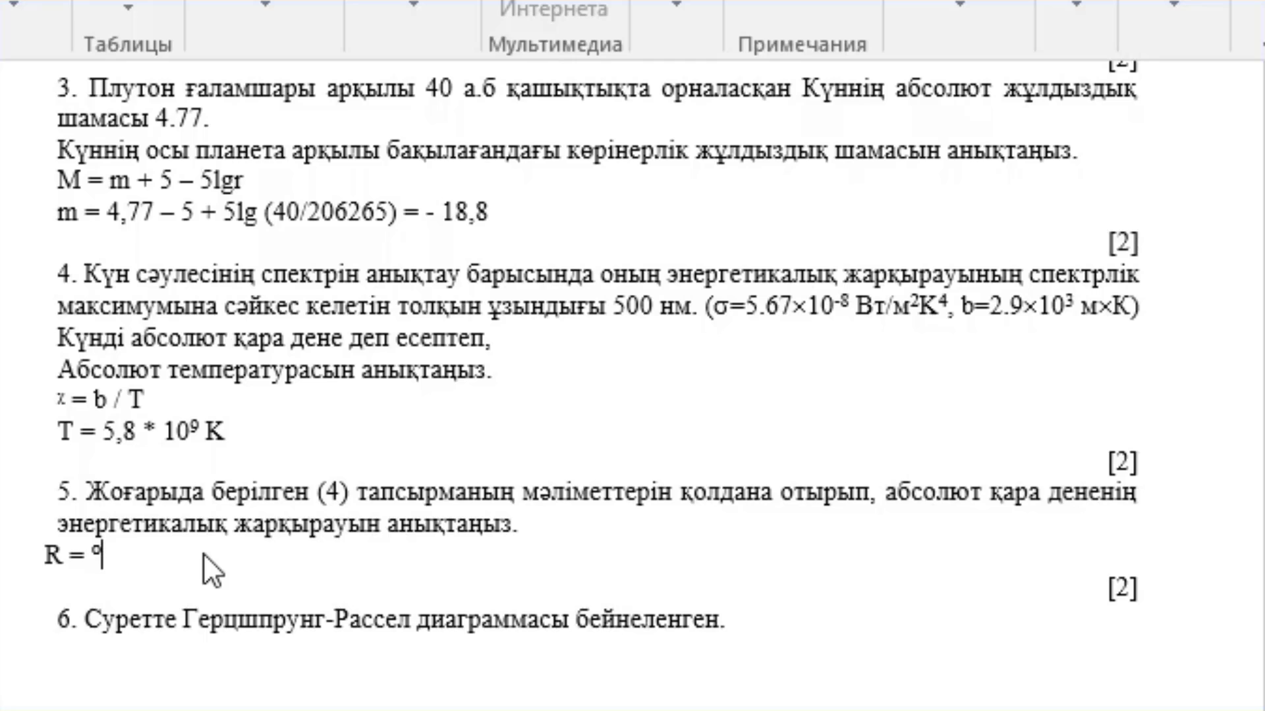
text(T)
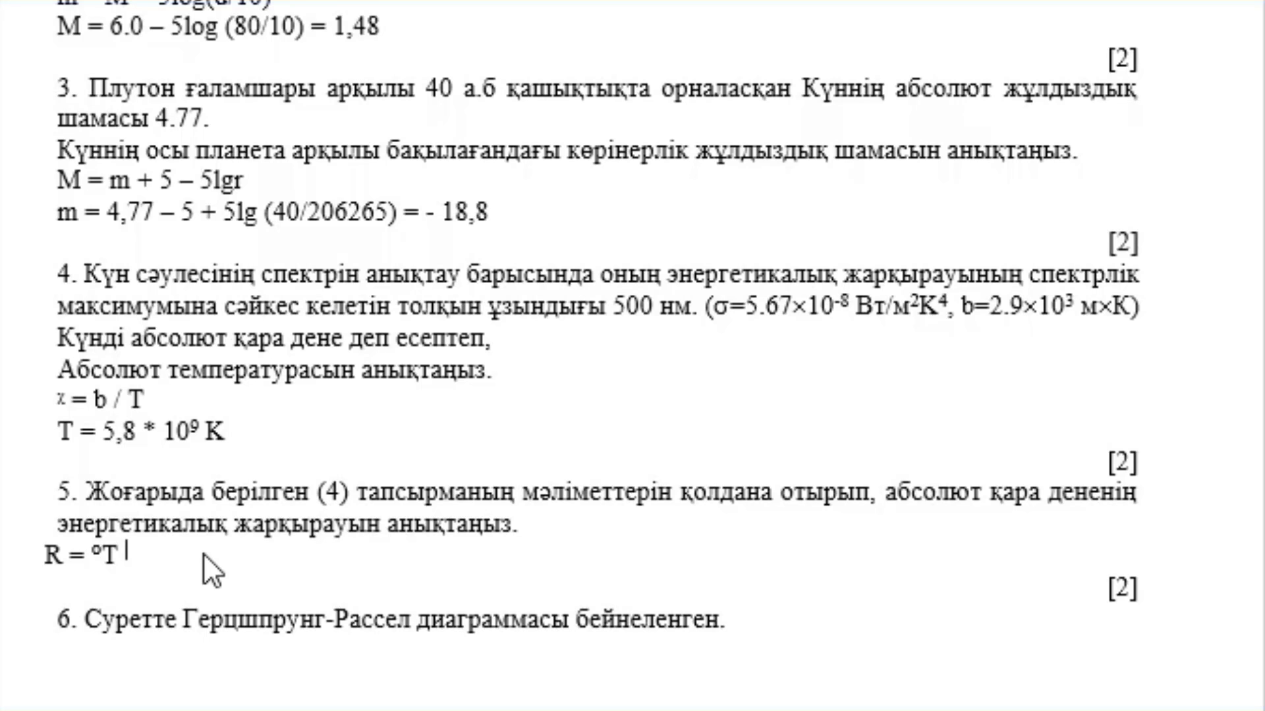
text( 4)
key(Return)
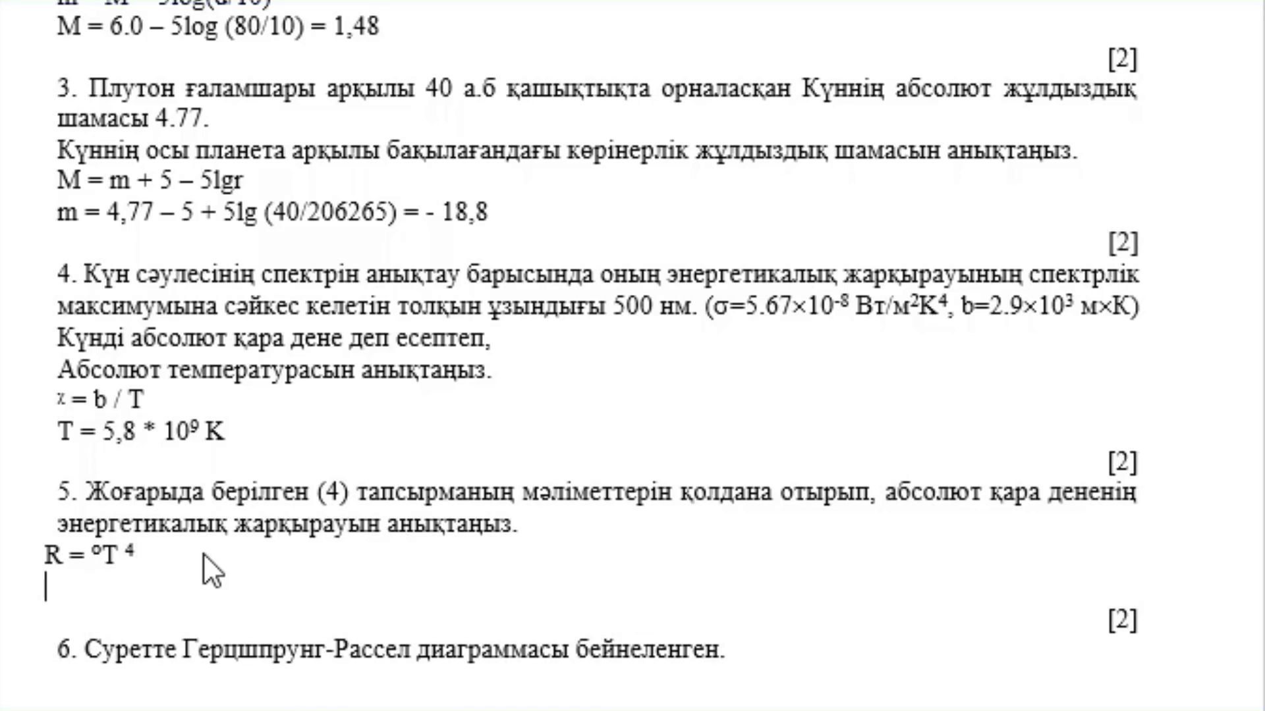
- Add the result R = 64 * 10³⁰ вт/м²
text(R = )
text(64 )
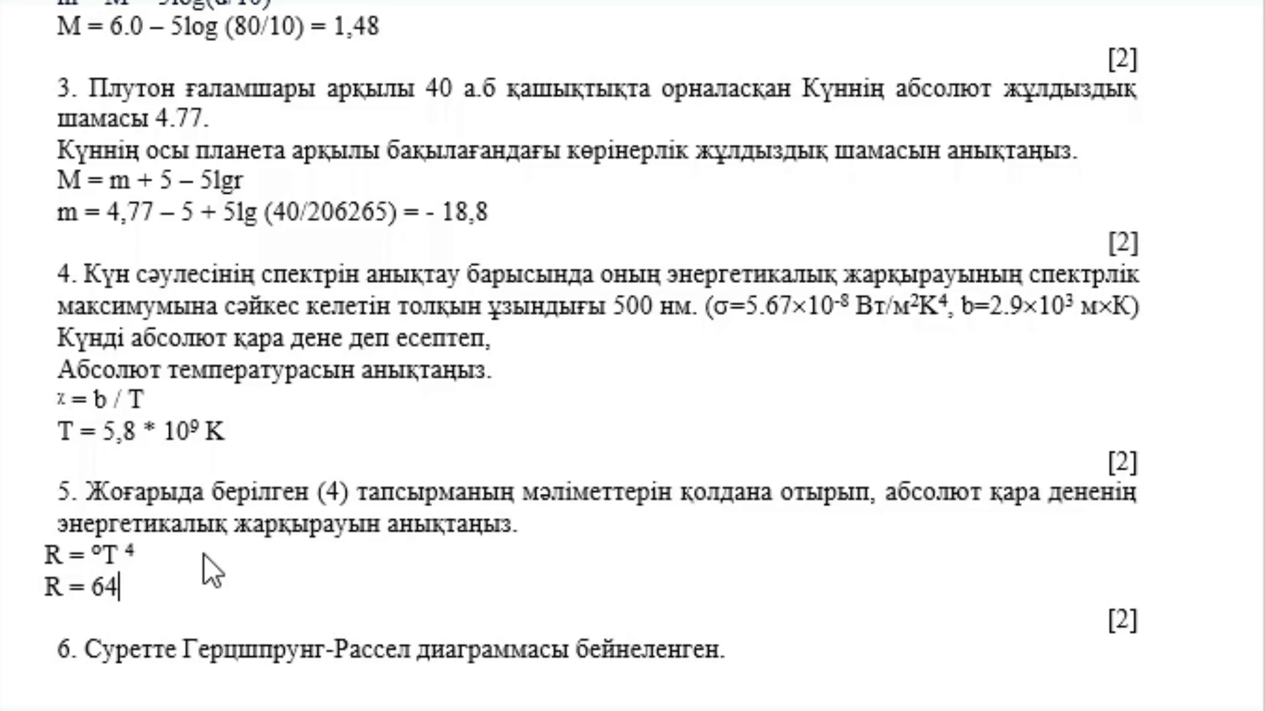
text(* )
text(1030)
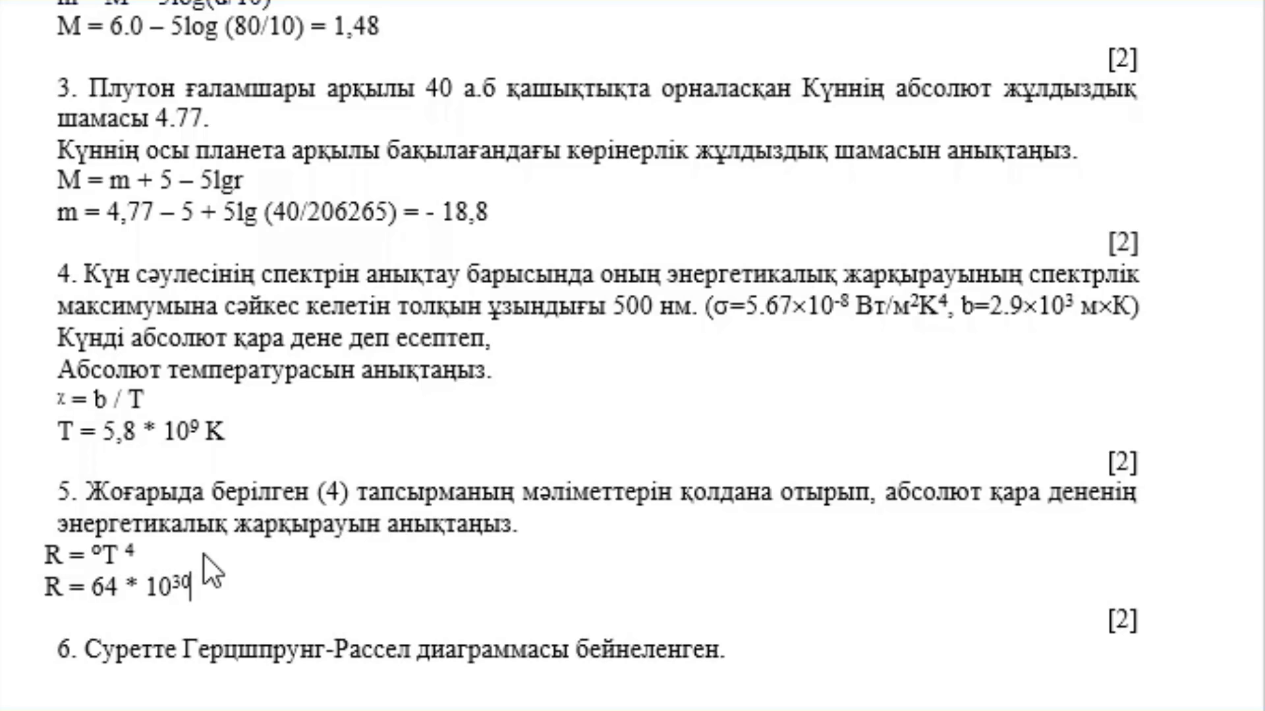
text( вт)
text(.)
text(м)
text(2)
key(Left)
key(Left)
key(BackSpace)
text(/)
- Scroll past the Hertzsprung–Russell diagram to task 6's statements on page 32
scroll(211, 573, down, 3)
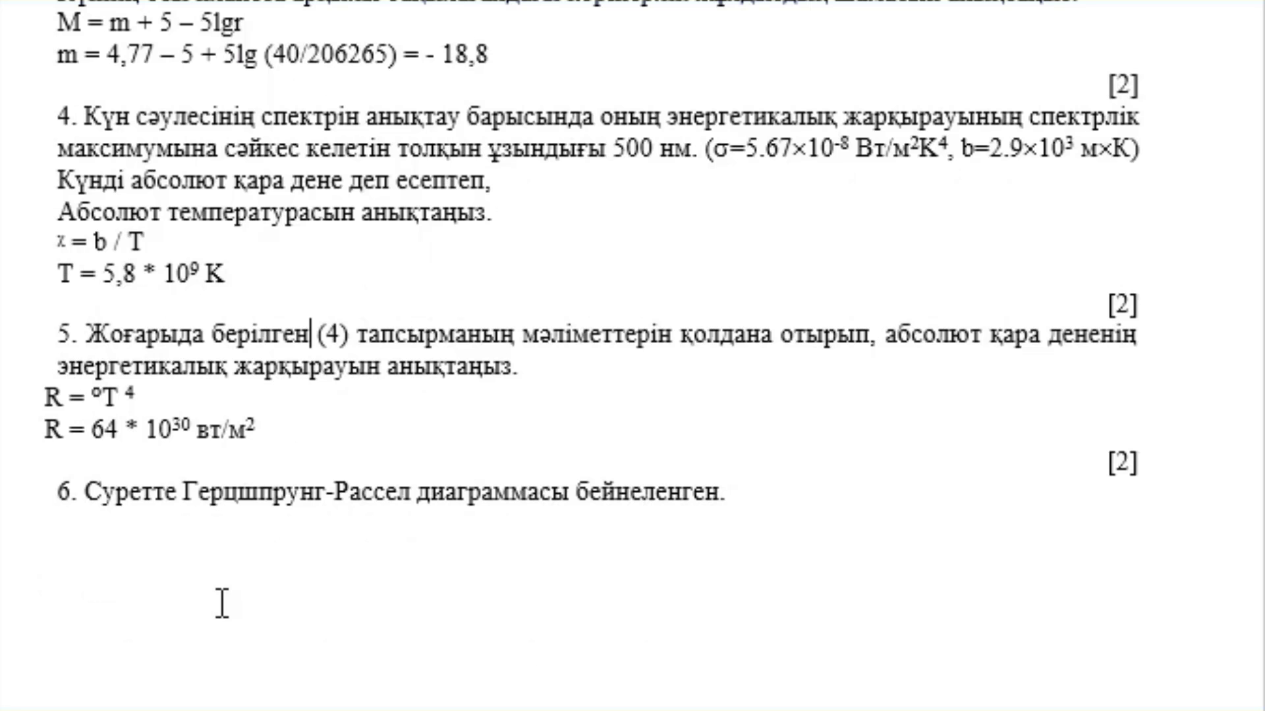
scroll(244, 514, down, 4)
click(349, 257)
scroll(425, 372, down, 6)
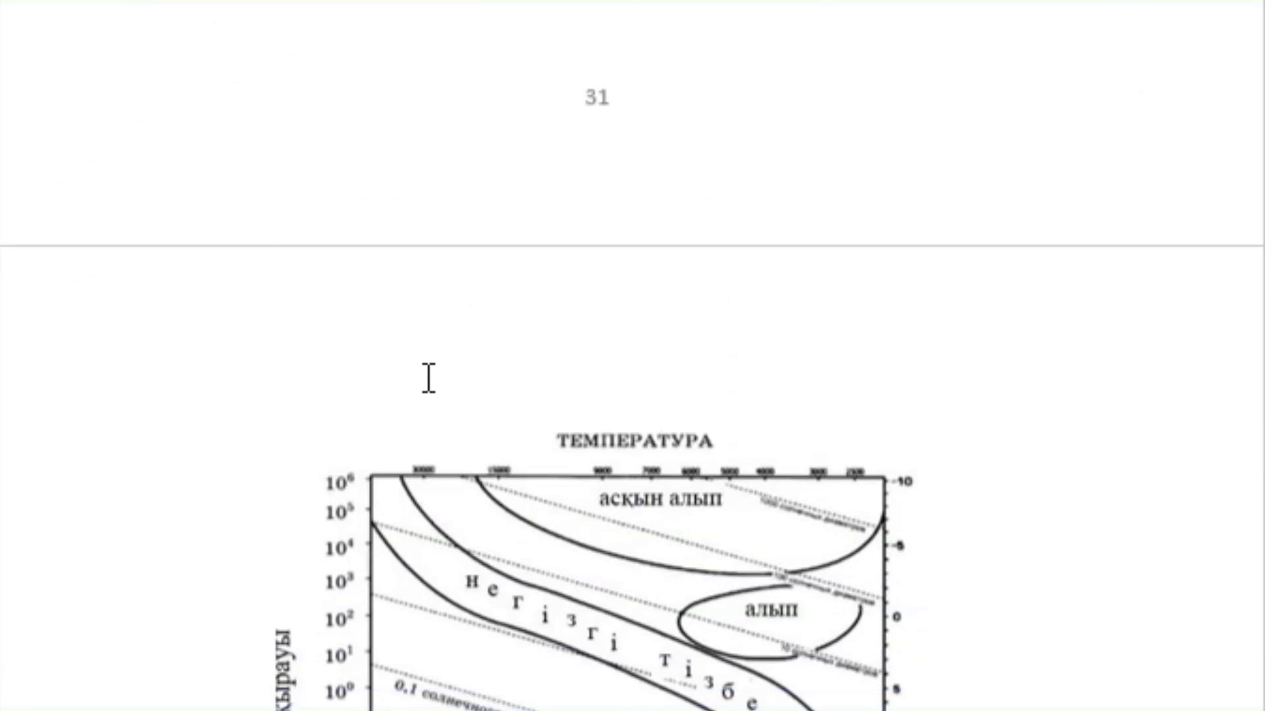
scroll(428, 375, down, 6)
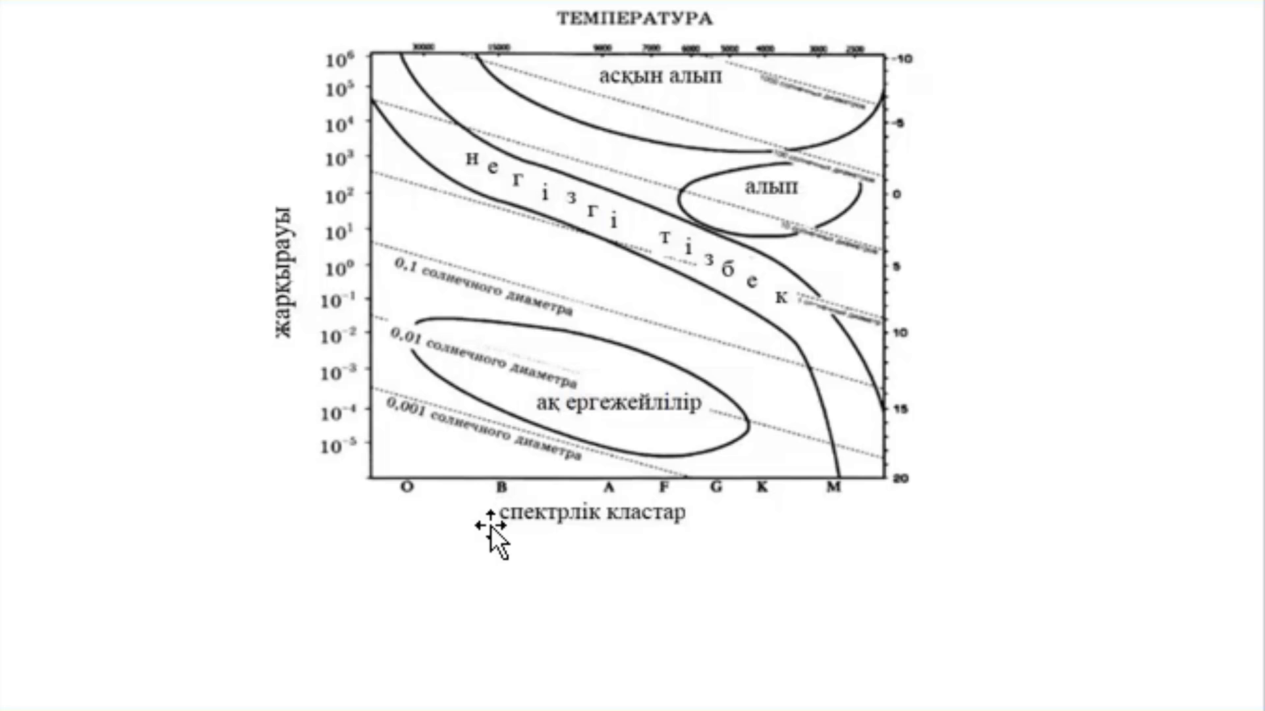
scroll(491, 525, down, 6)
scroll(492, 525, down, 3)
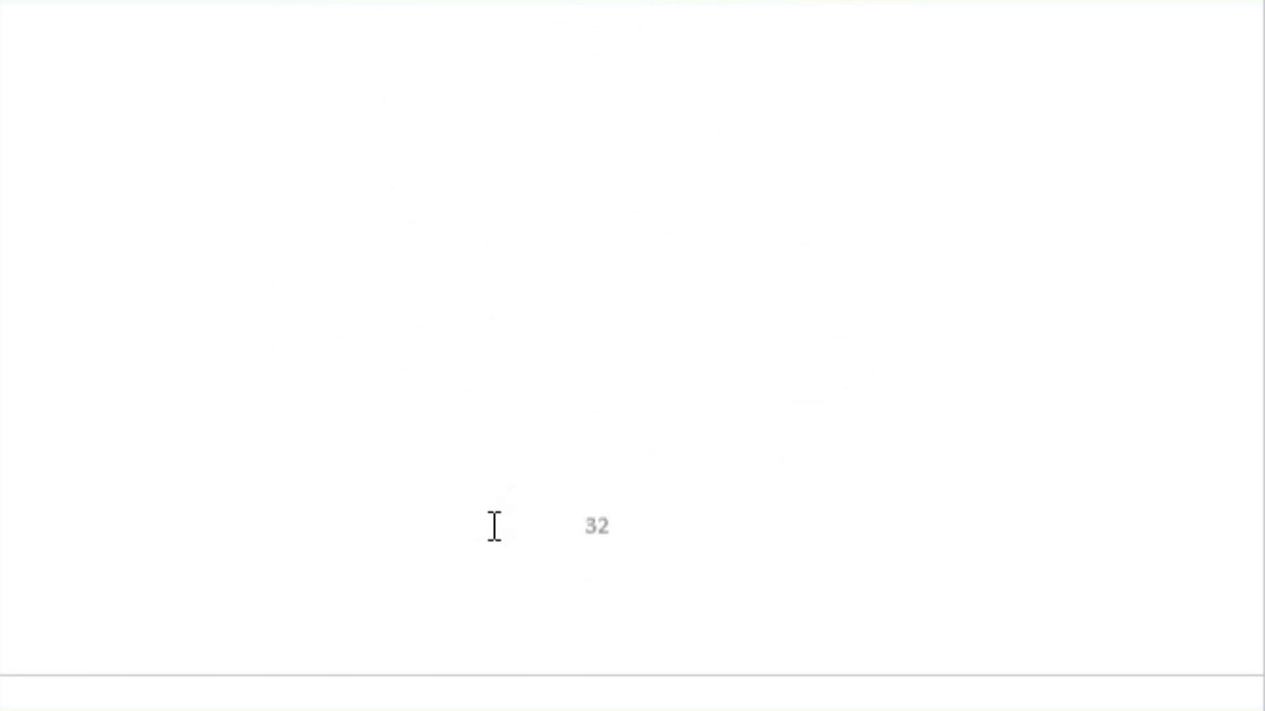
scroll(491, 525, down, 6)
scroll(491, 525, down, 1)
click(141, 175)
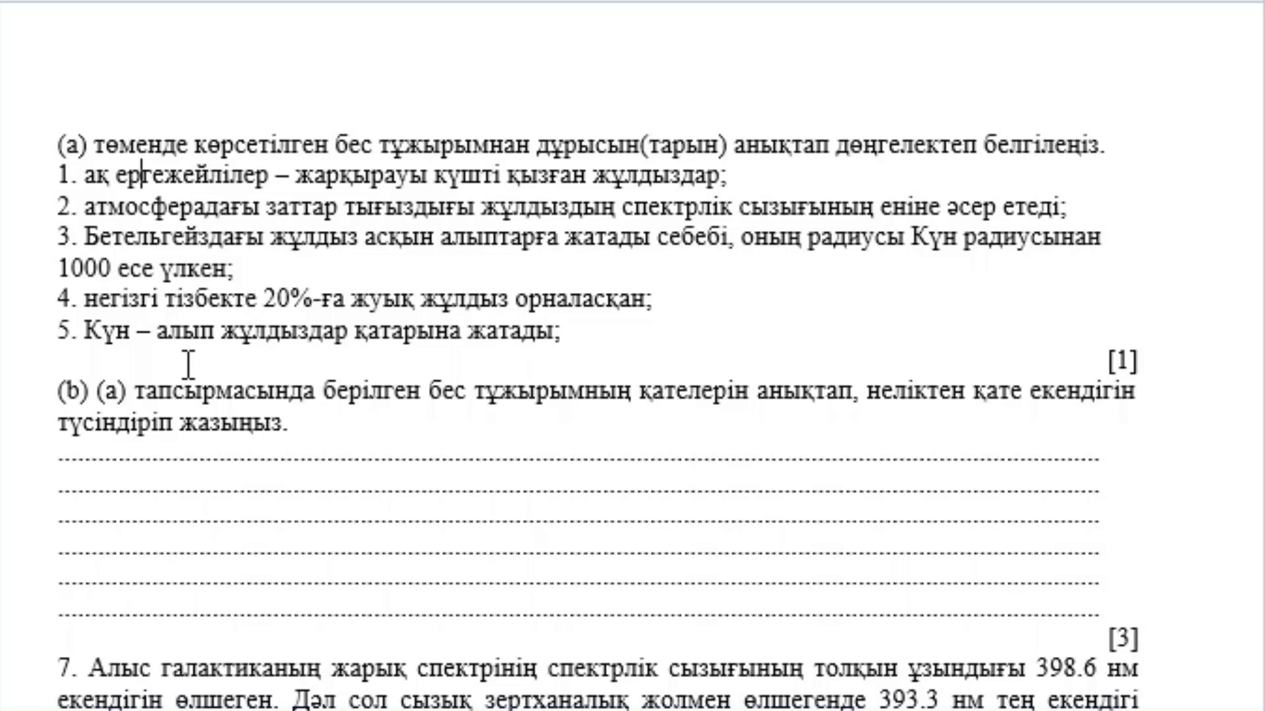
- Explain under 6(b) that stars 2, 3 are brighter per the first diagram, then begin '4 жұлдыздардың'
click(327, 425)
text(2)
text(, 3 )
text(бірінші )
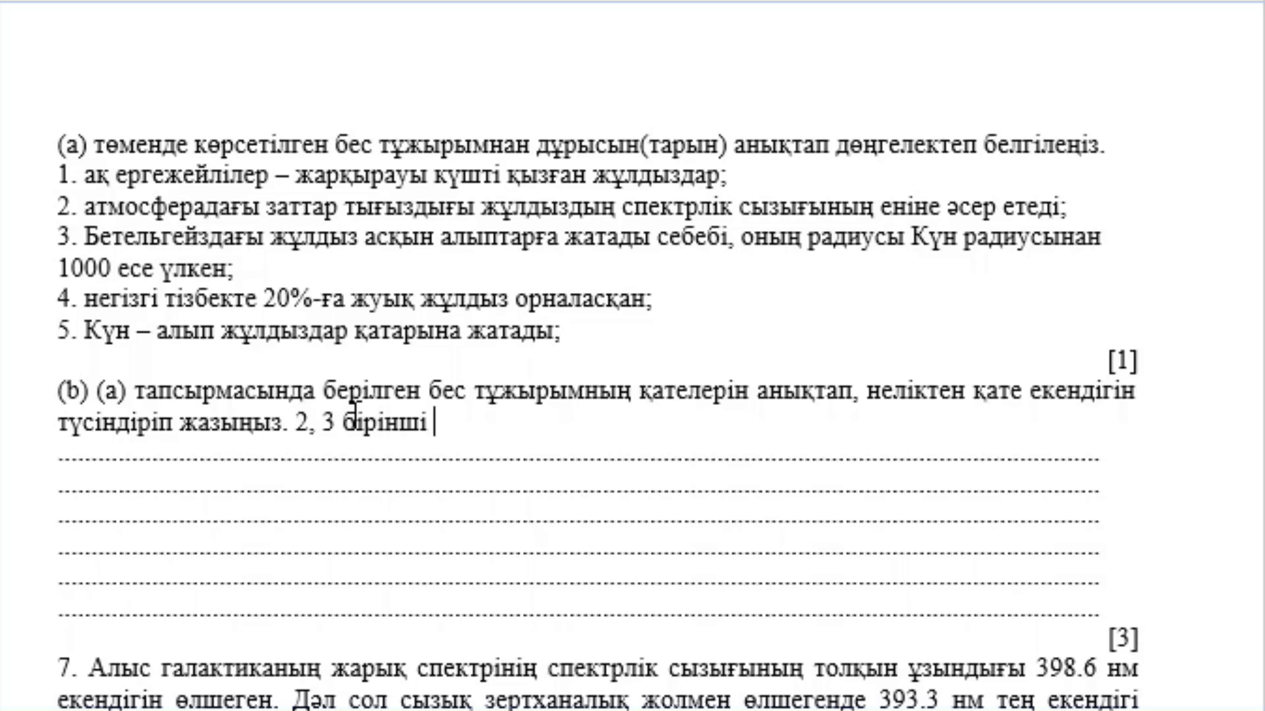
text(диаграммада)
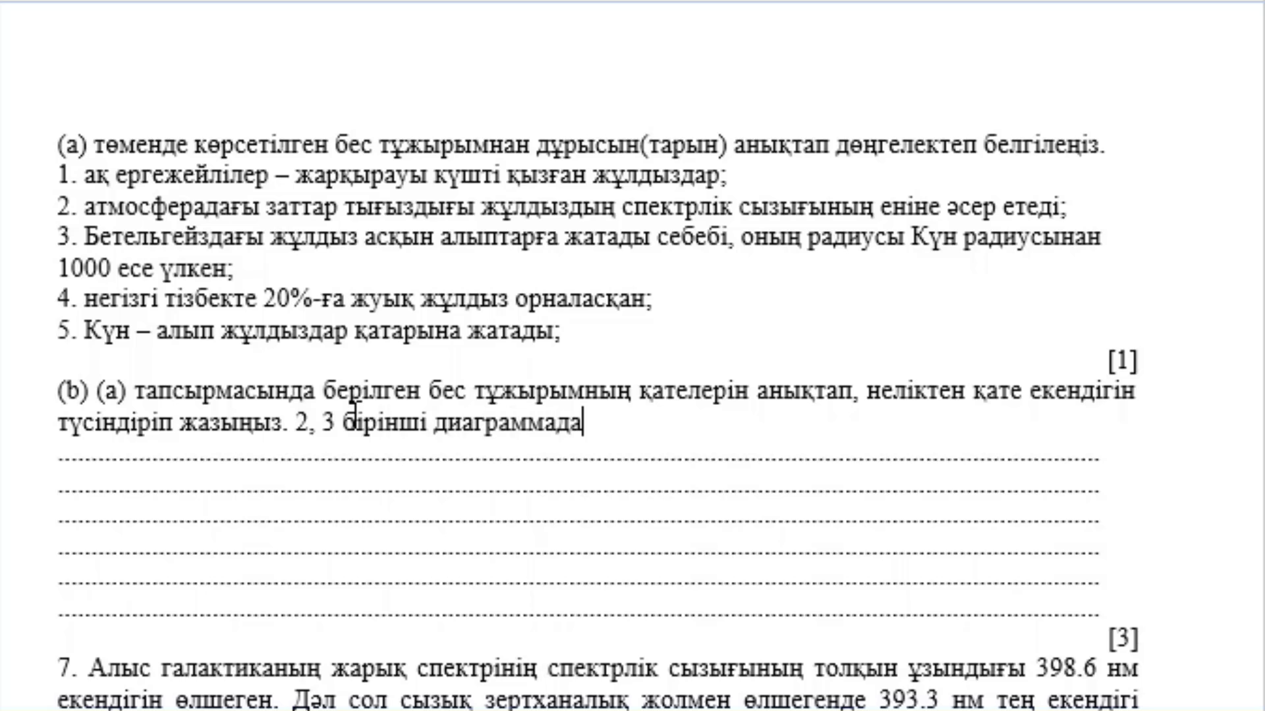
text(н бұл )
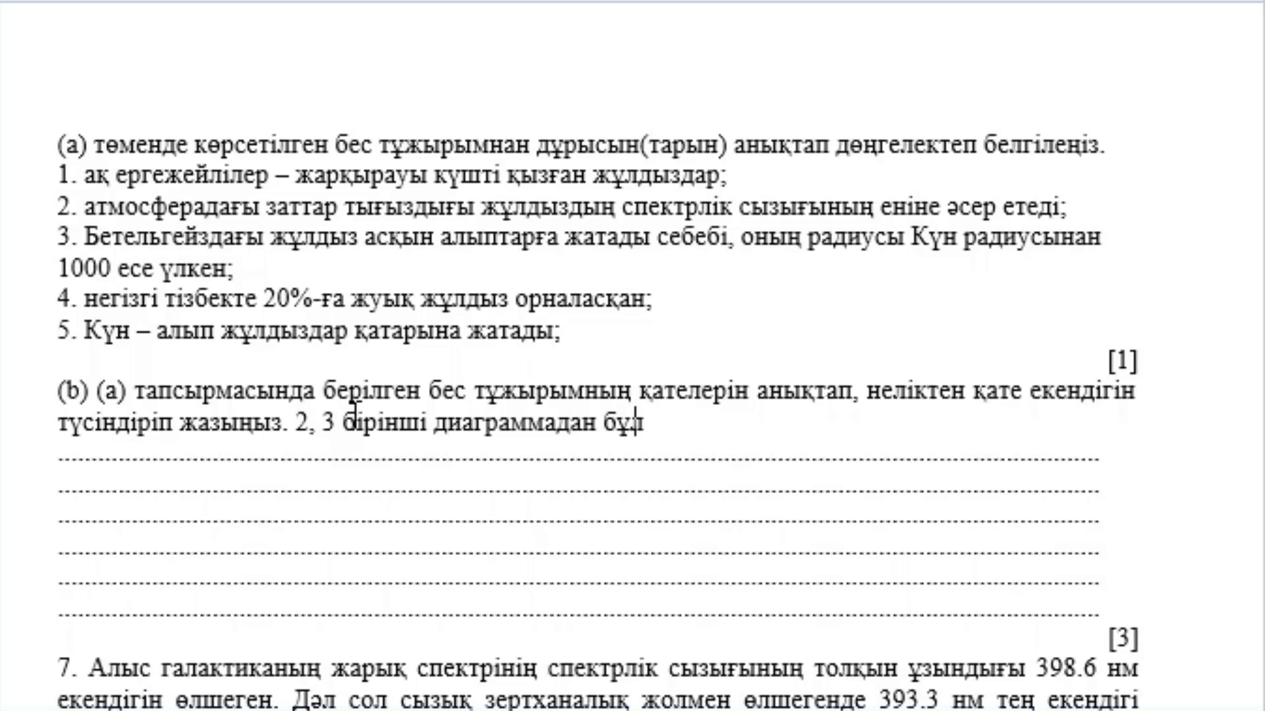
text(жұлды)
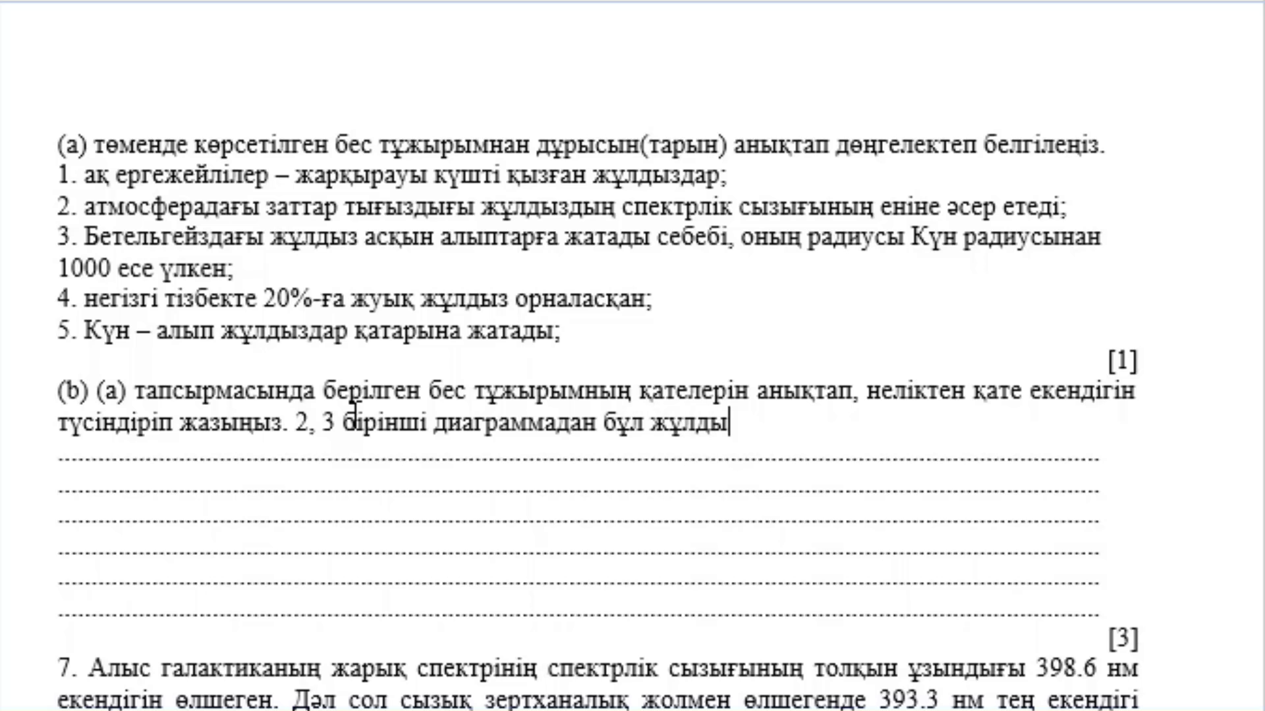
text(кдардың )
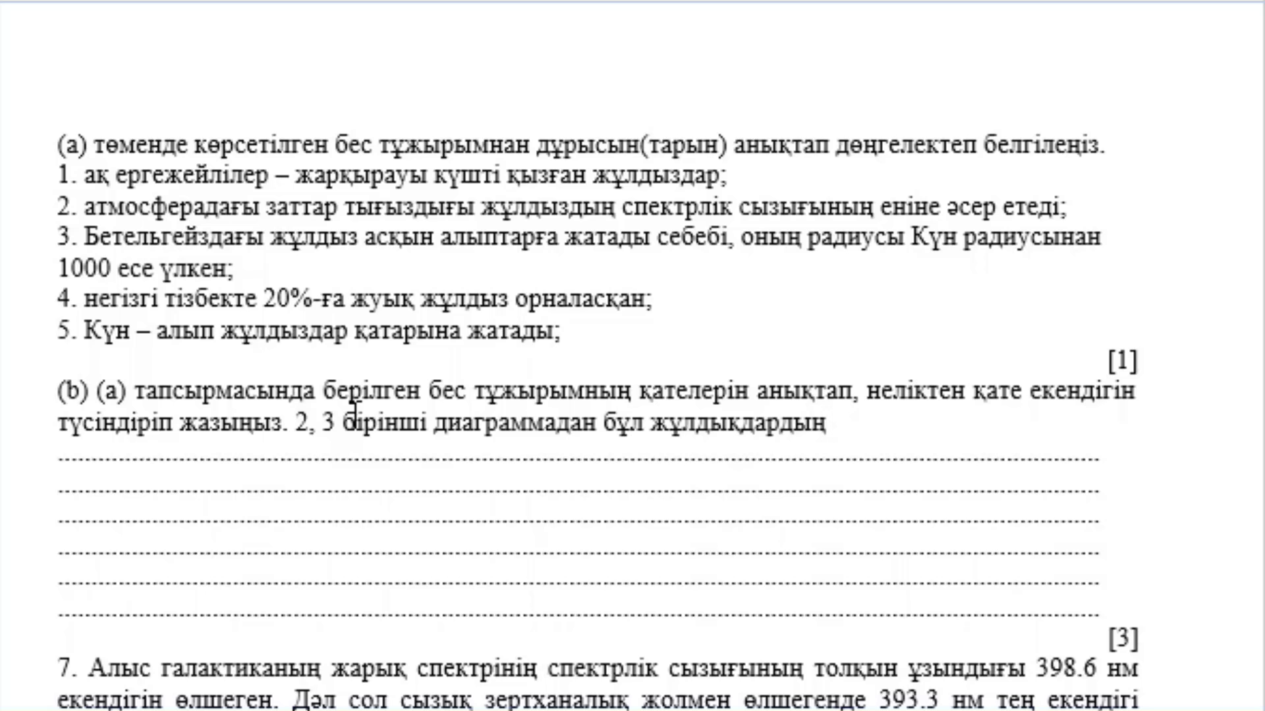
text(жарықтығы )
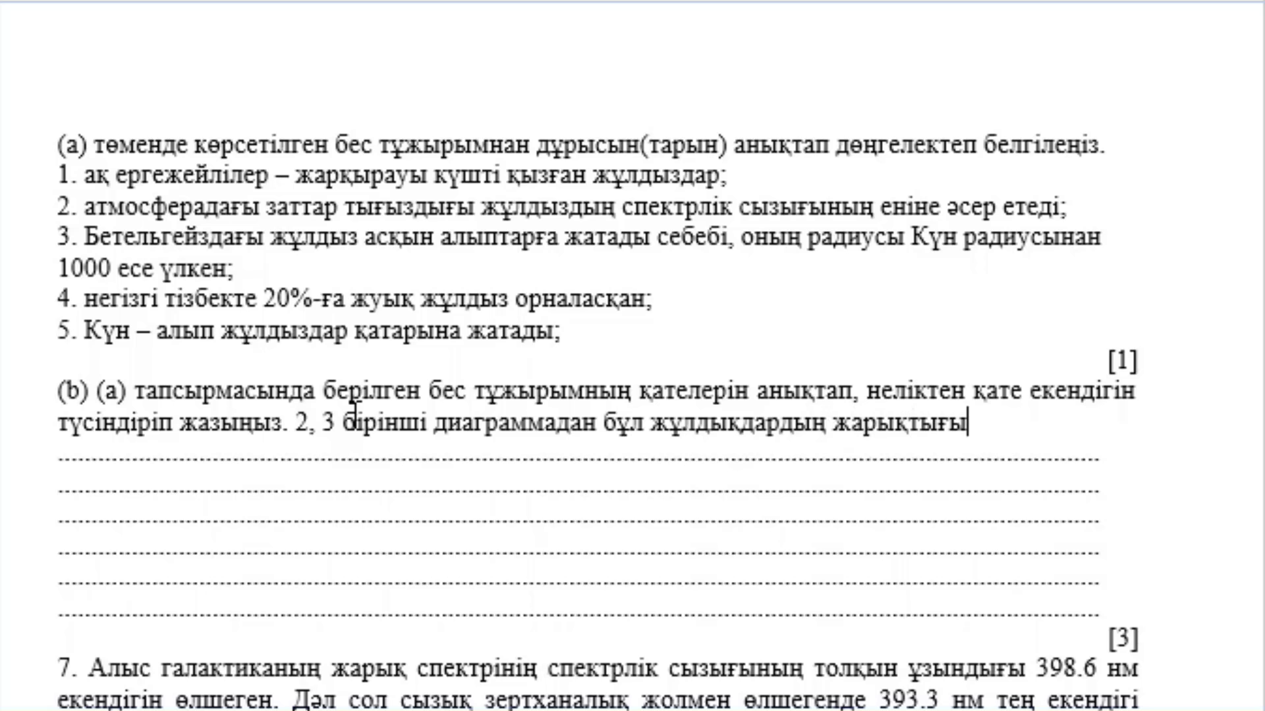
text(жоғары)
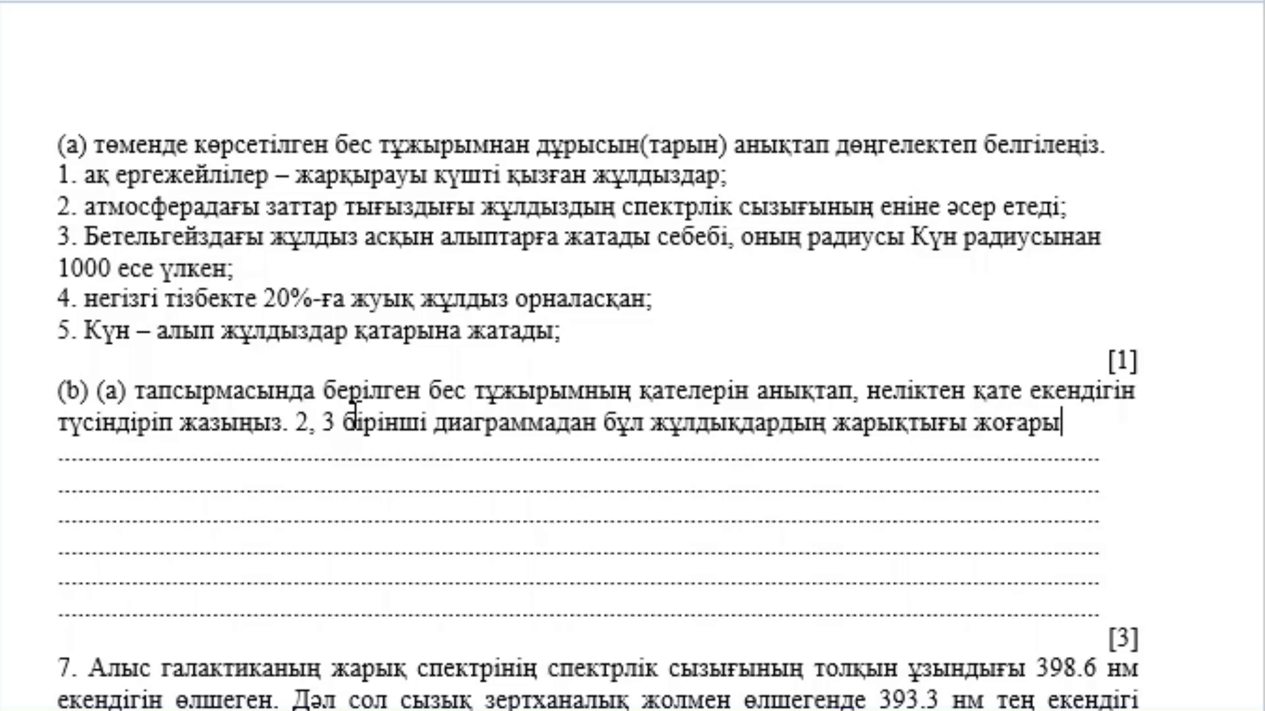
text( месе екен)
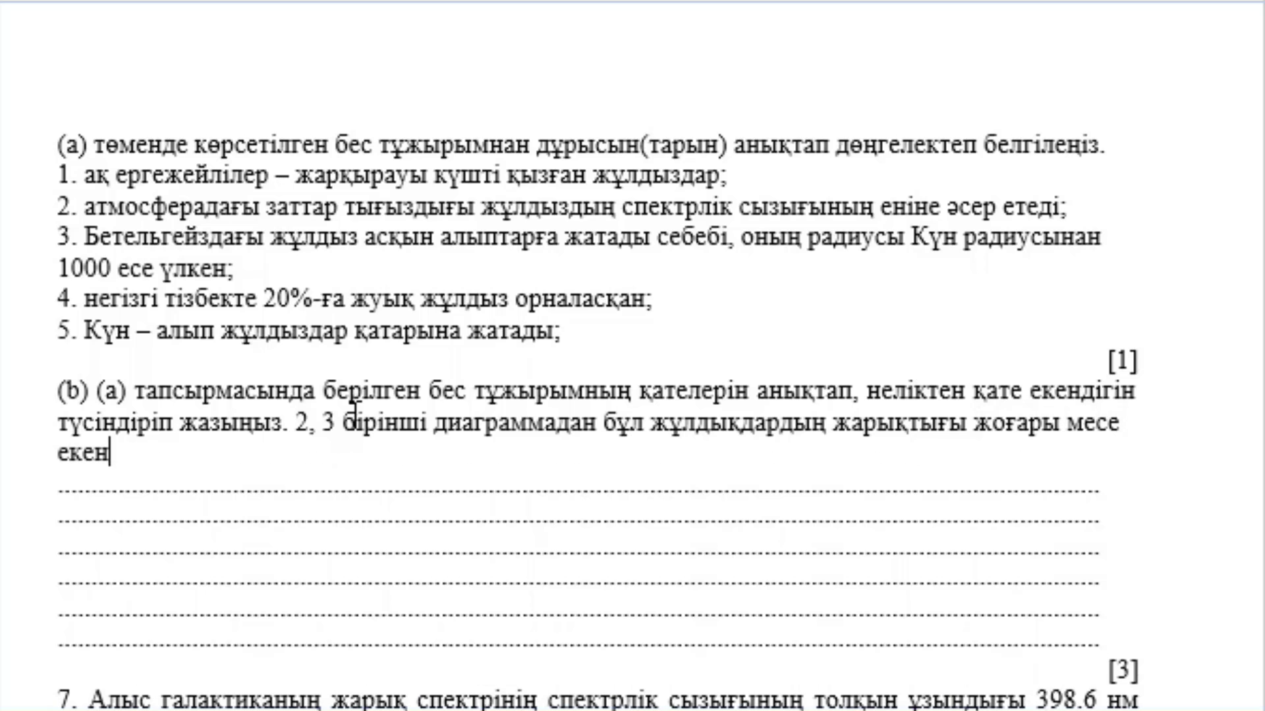
text(дігін көруг)
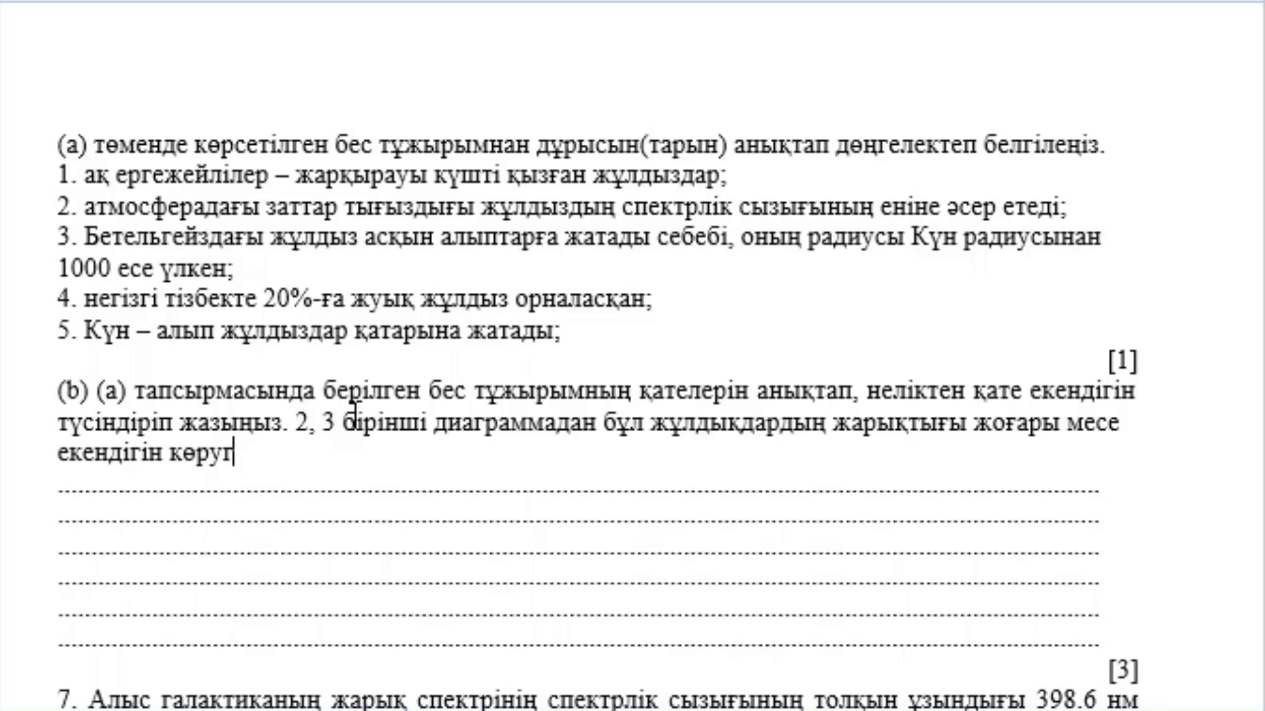
text(е болады)
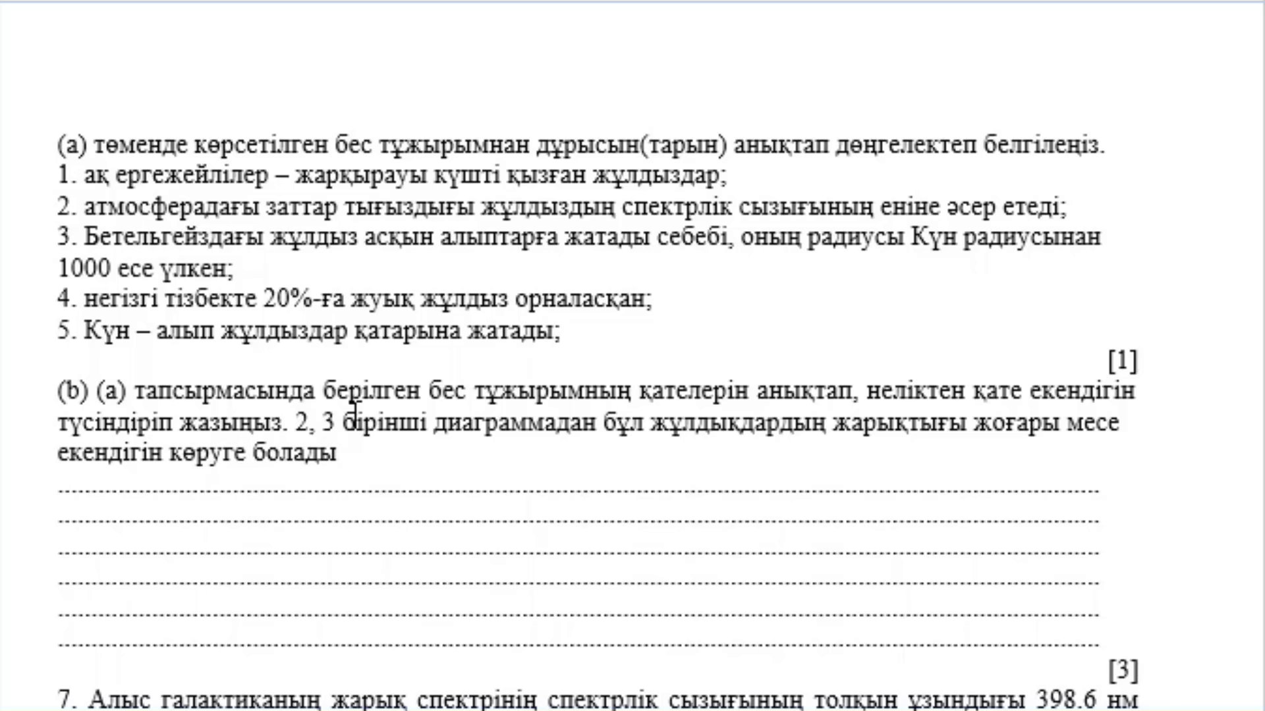
key(Return)
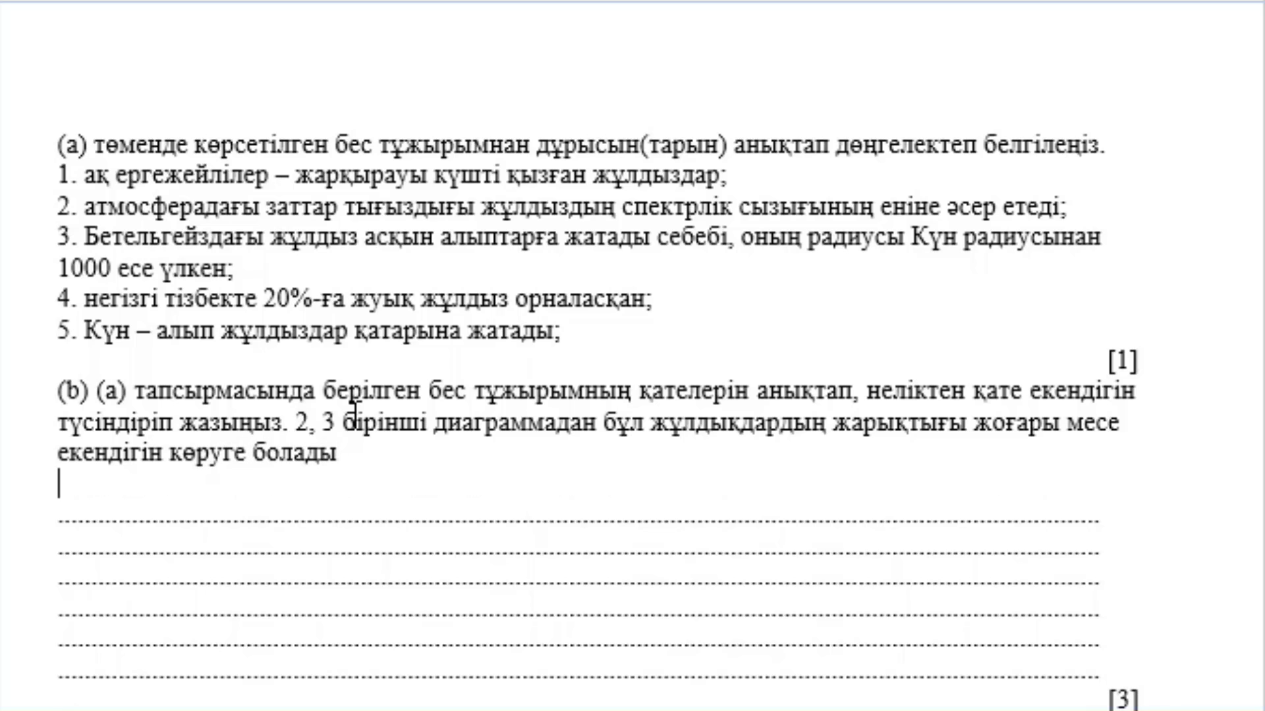
text(4)
text( жұлды)
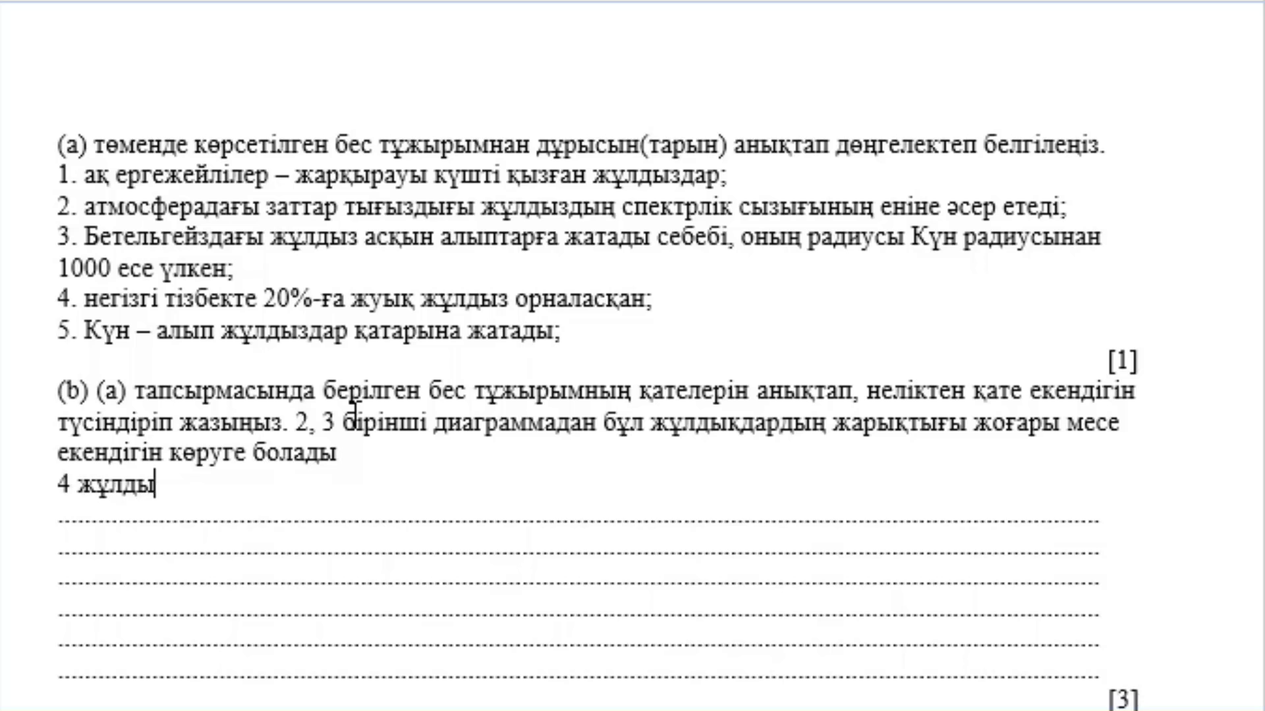
text(здардың)
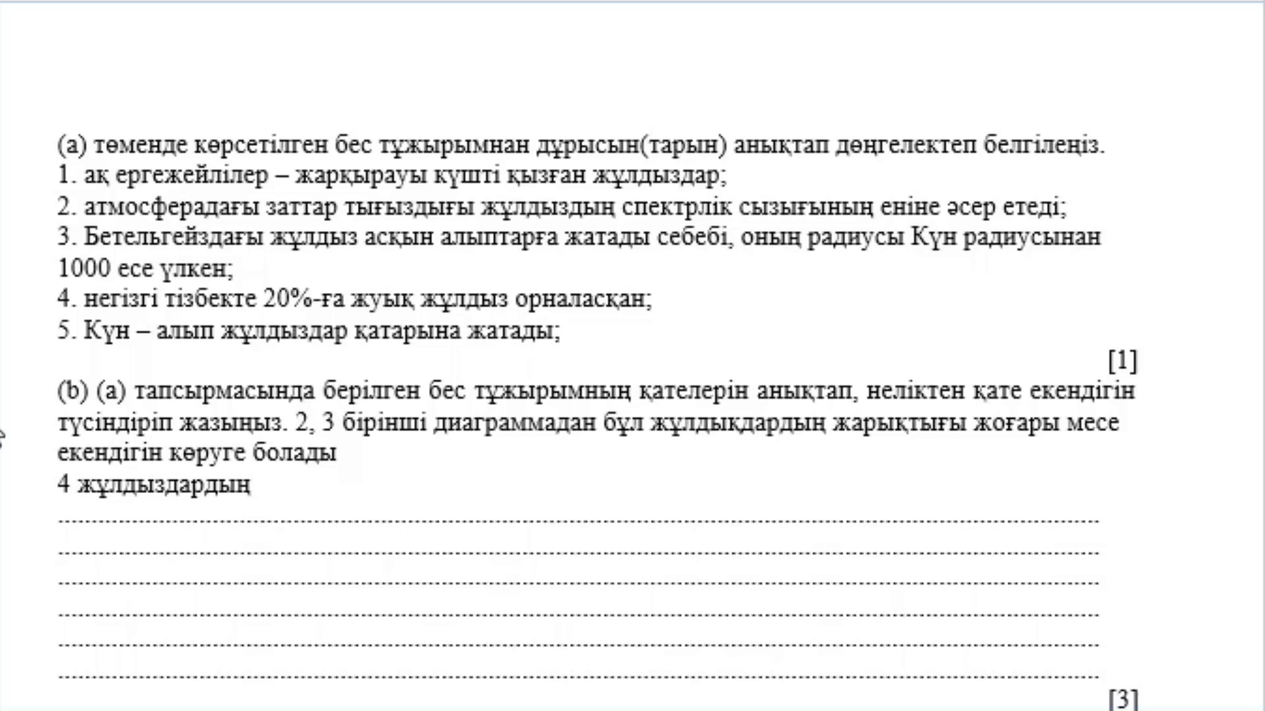
- Move '2, 3' out of the explanation onto a new unnumbered line after statement 5
drag(343, 423, 295, 427)
key(ctrl+c)
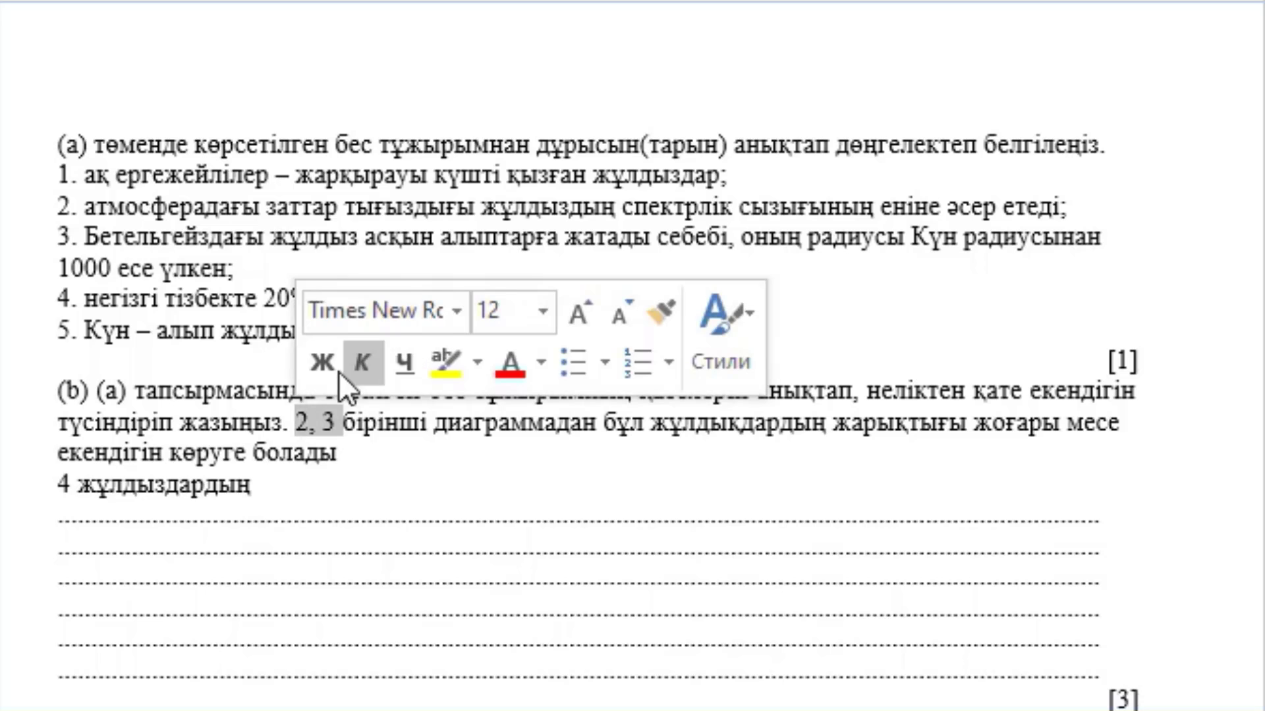
key(BackSpace)
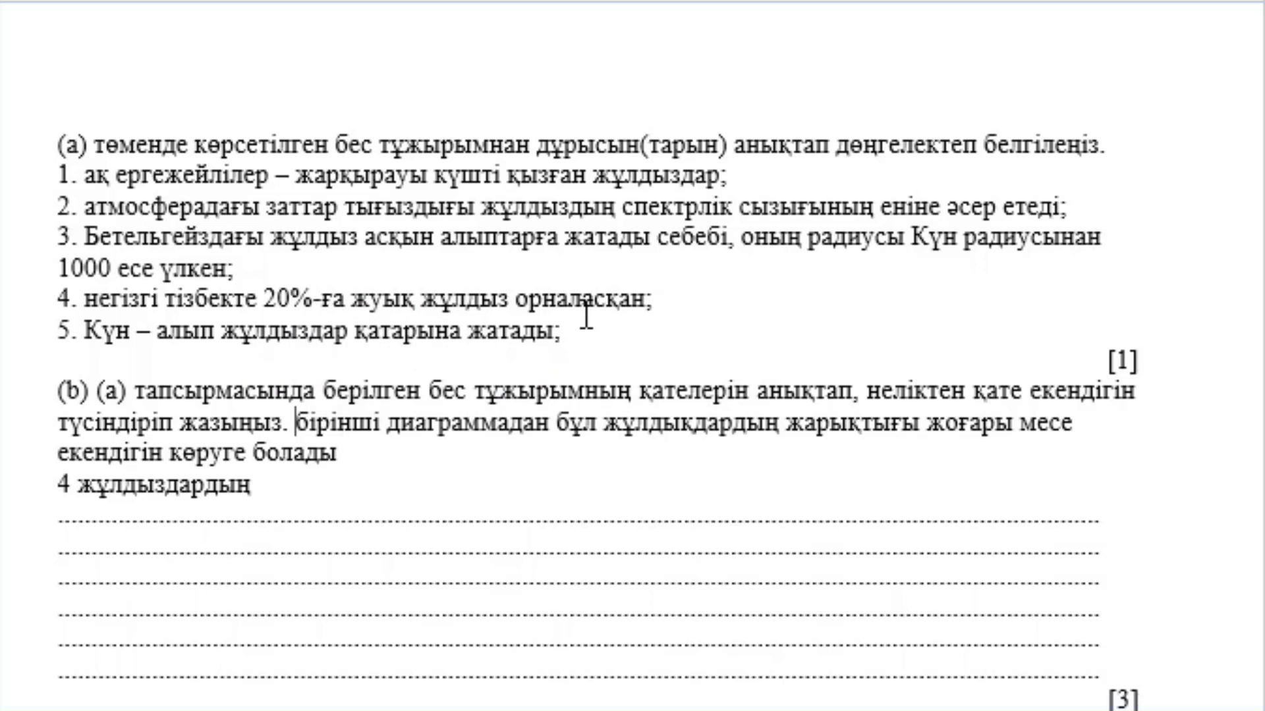
click(588, 329)
key(Return)
key(ctrl+v)
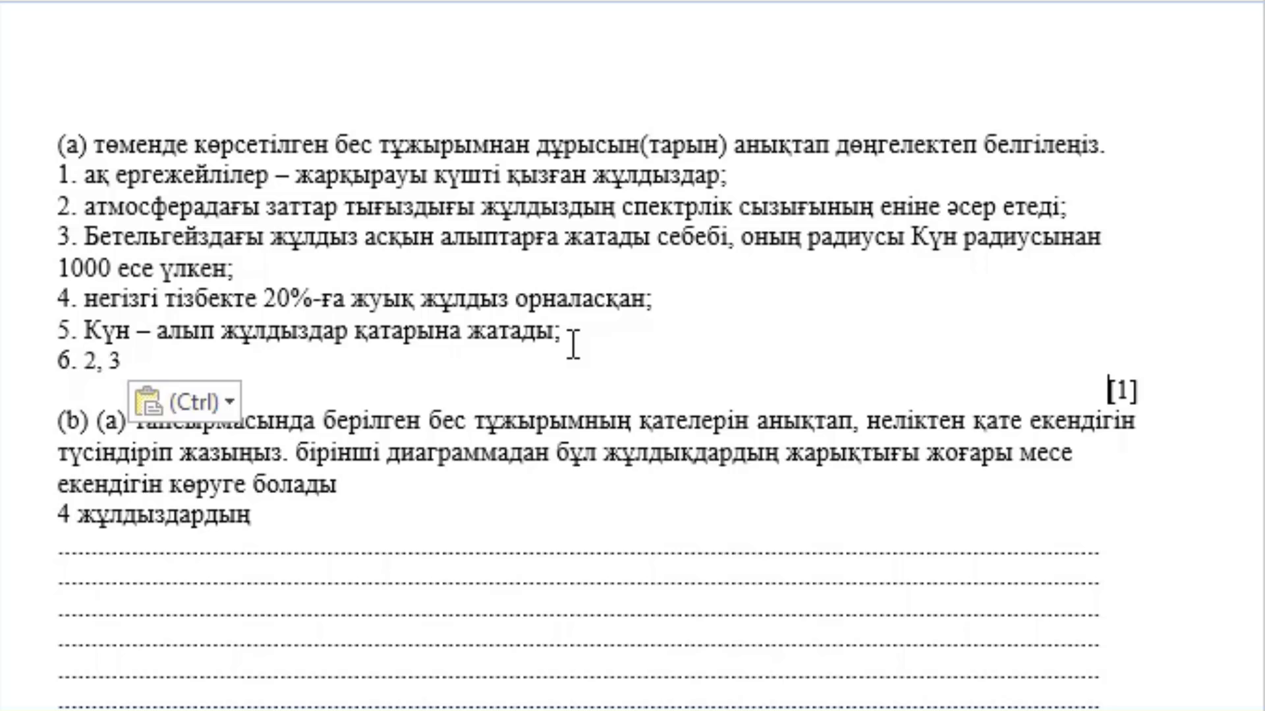
click(86, 360)
key(BackSpace)
- Replace the word бірінші in the explanation with the number 1
click(293, 483)
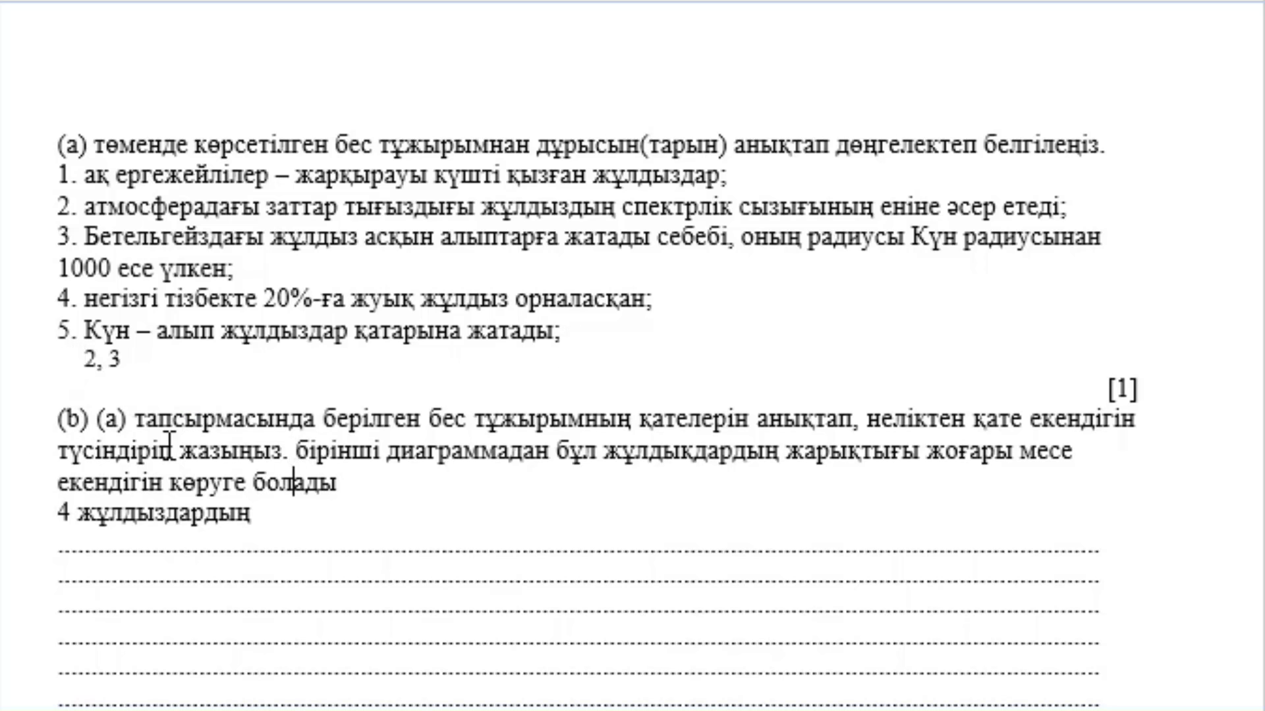
double_click(170, 445)
double_click(317, 450)
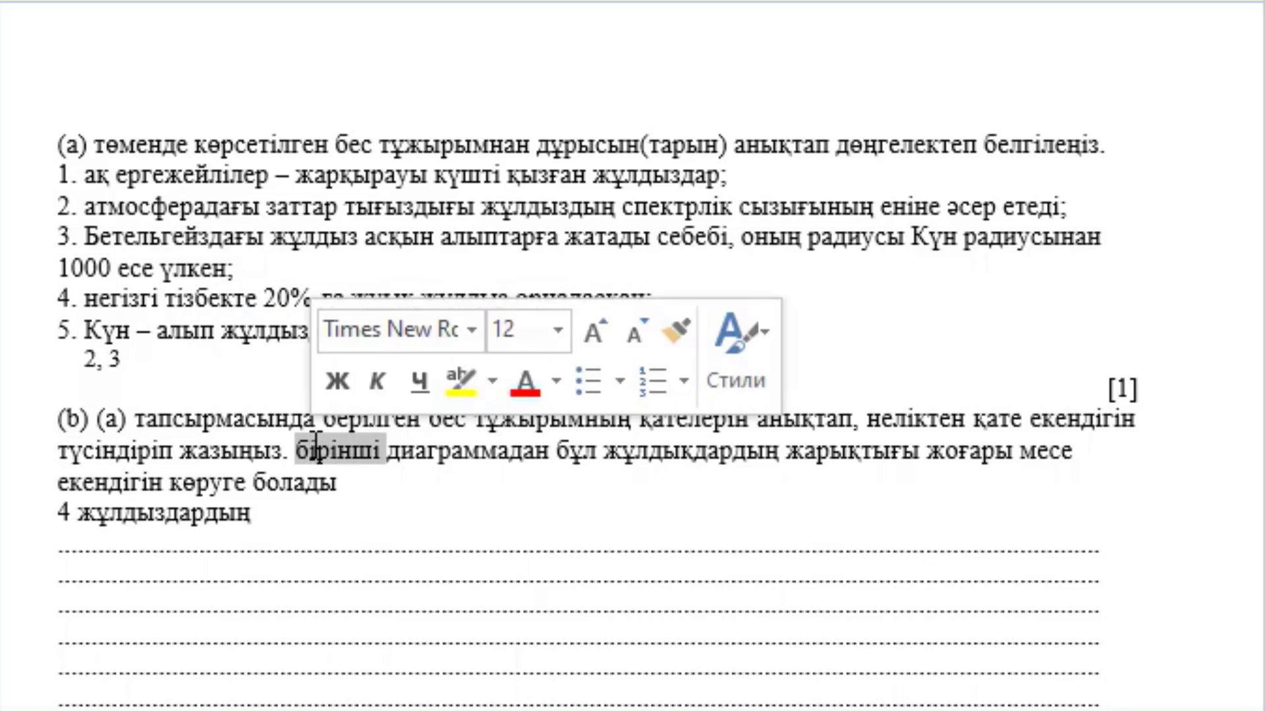
key(Return)
text(«)
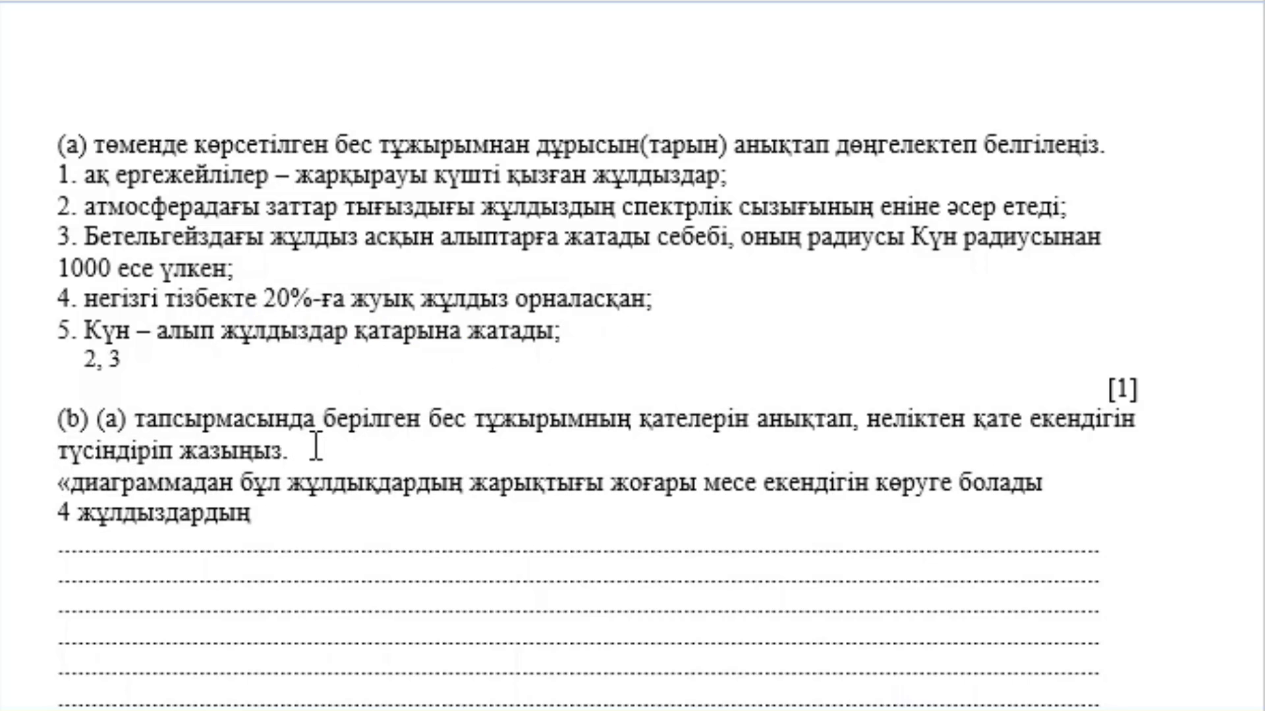
key(BackSpace)
text(1)
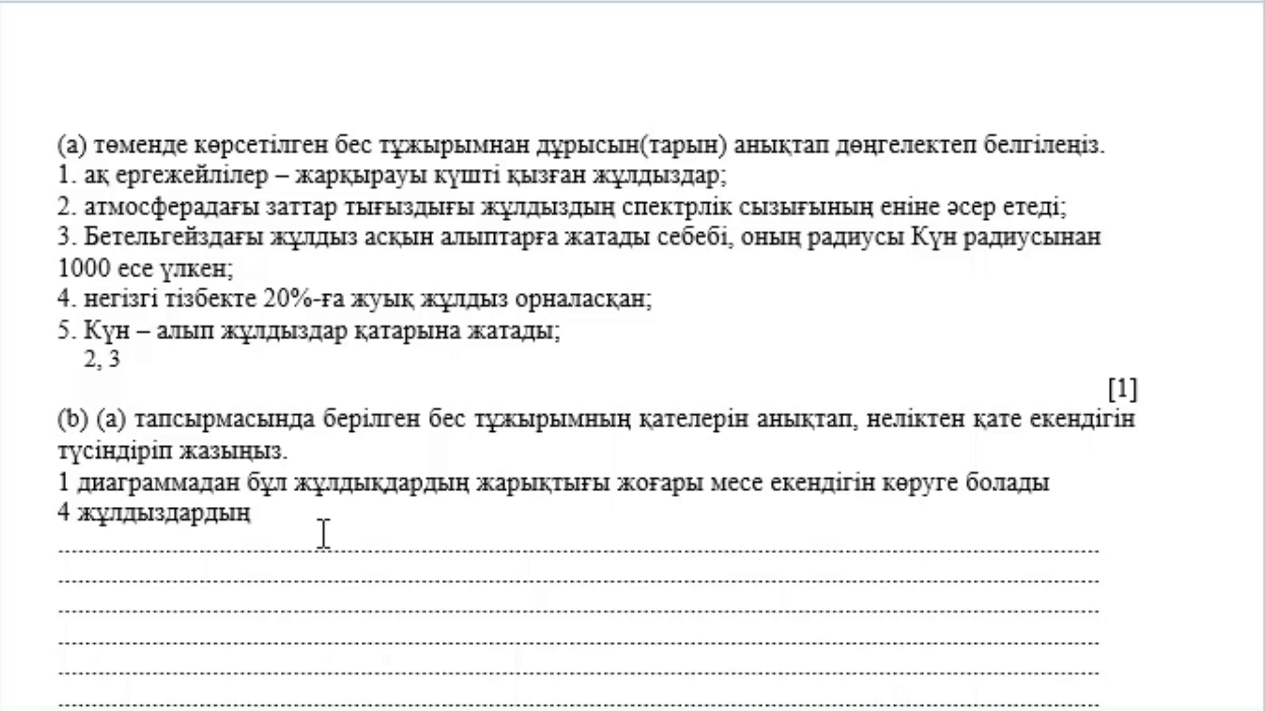
- Complete line 4: most stars lie on the main sequence (көпшілігі негізгі тізбекте орналасқан)
drag(323, 534, 320, 524)
click(306, 521)
text(кө)
text(пшіліг)
text(і н)
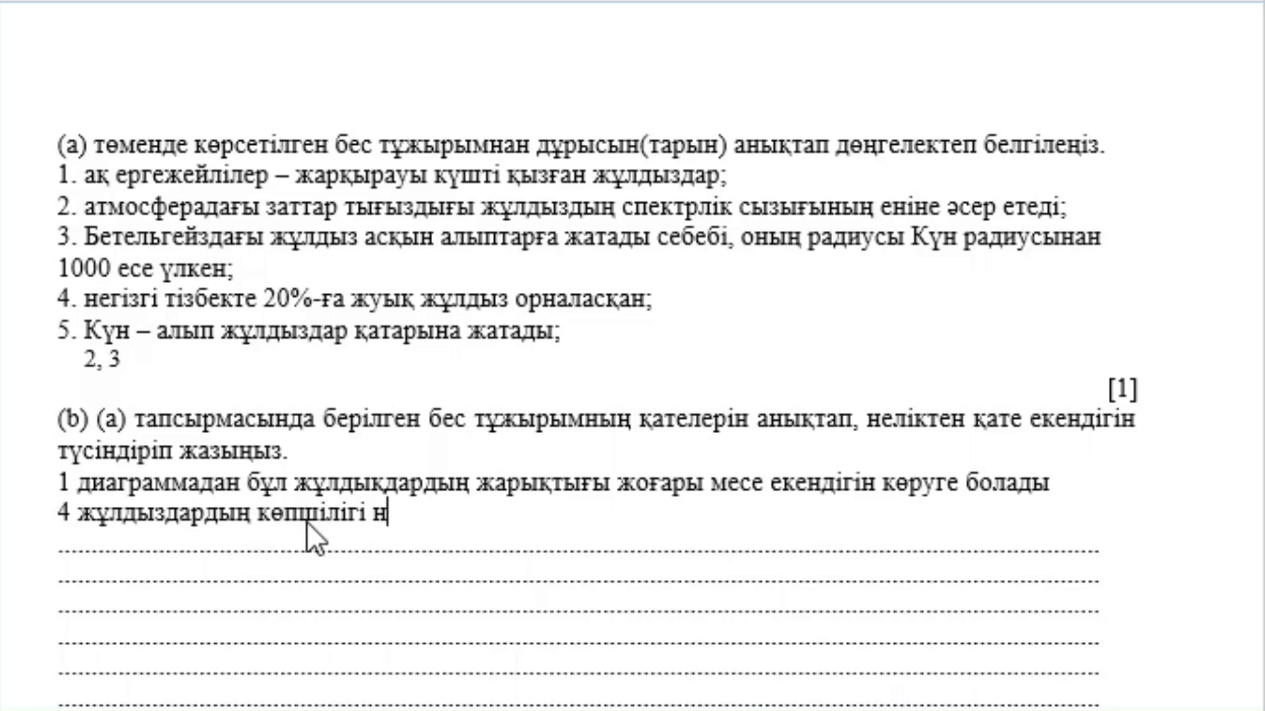
text(егізгі т)
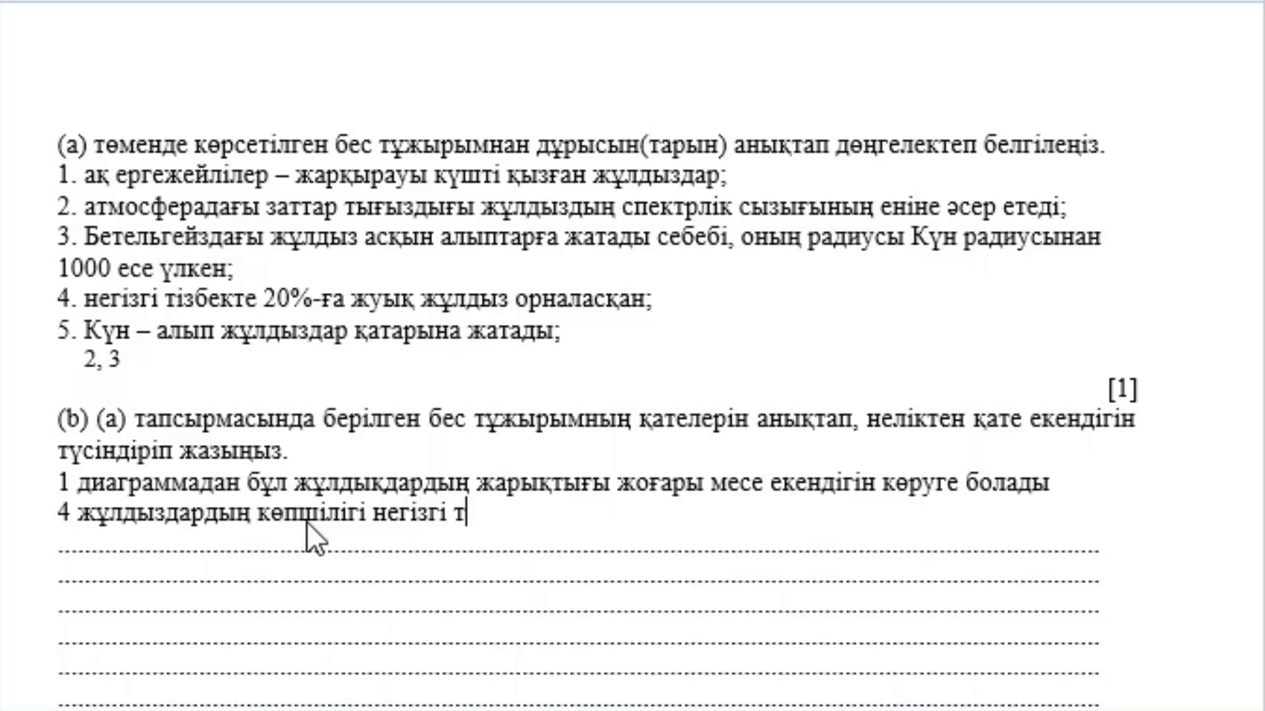
text(ізбекте )
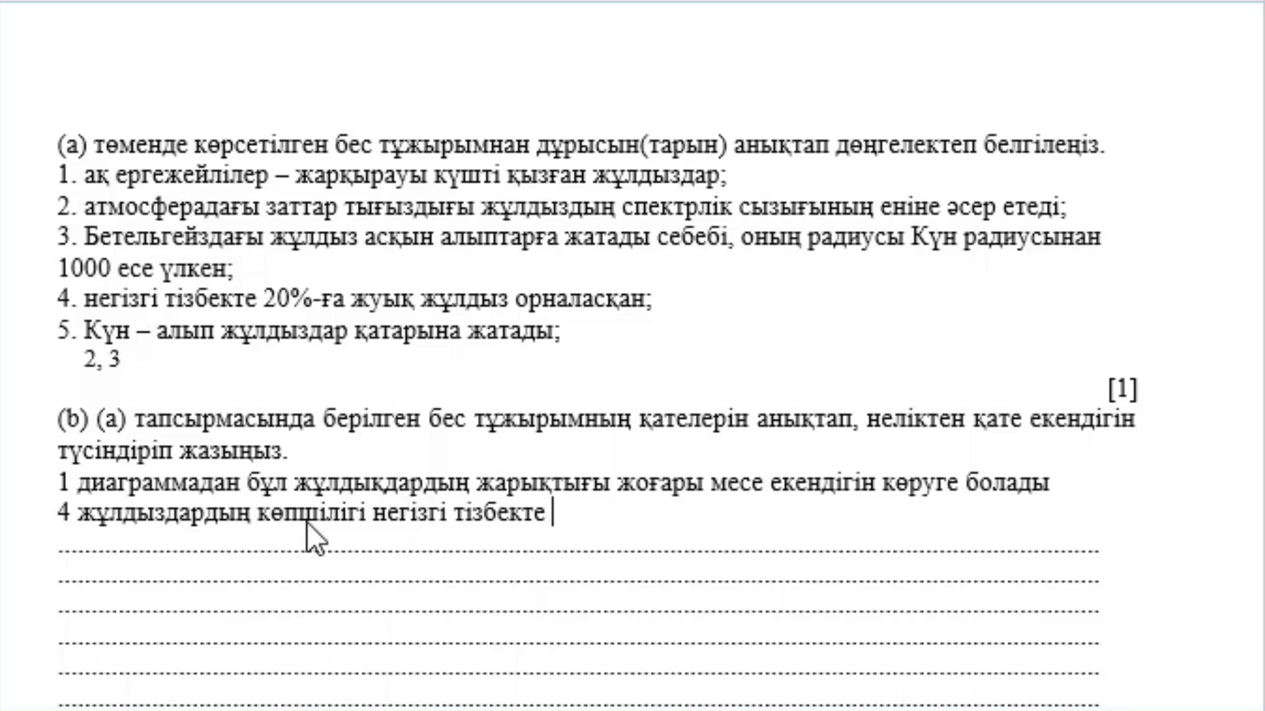
text(орналасқа)
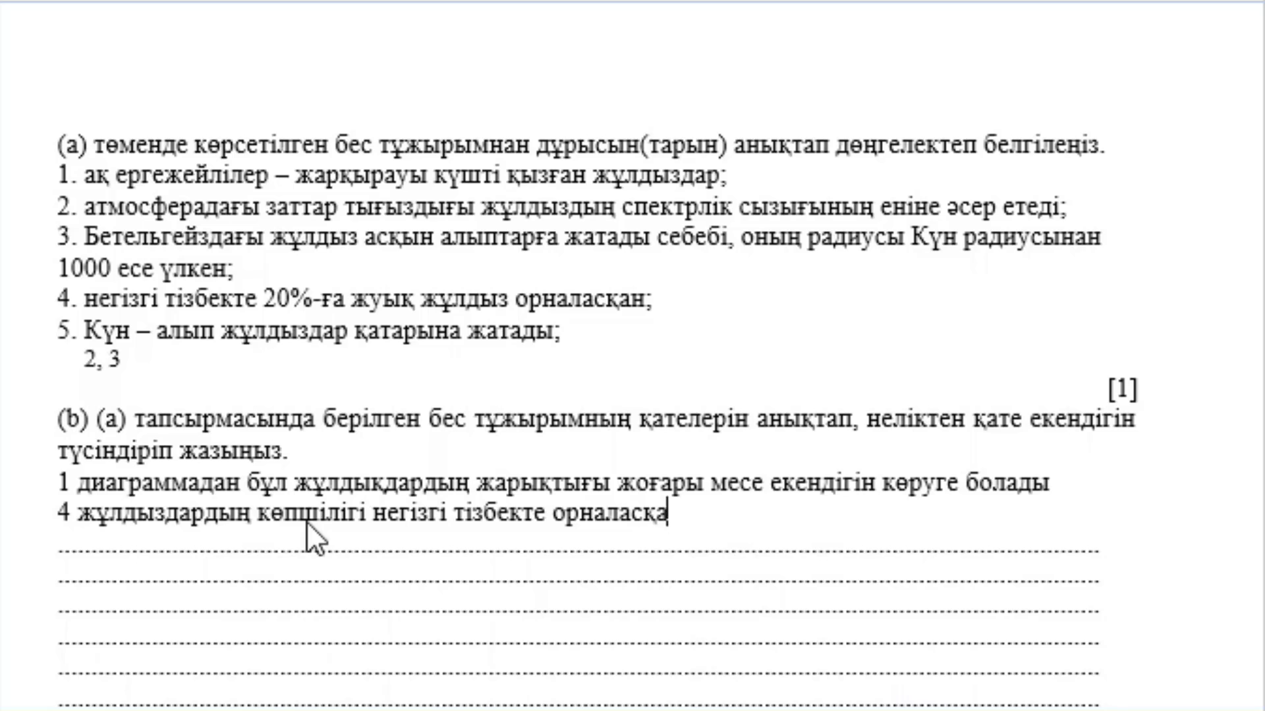
text(н)
key(Return)
- Add line 5 stating the Sun is medium-sized and belongs to class G
text(ғ )
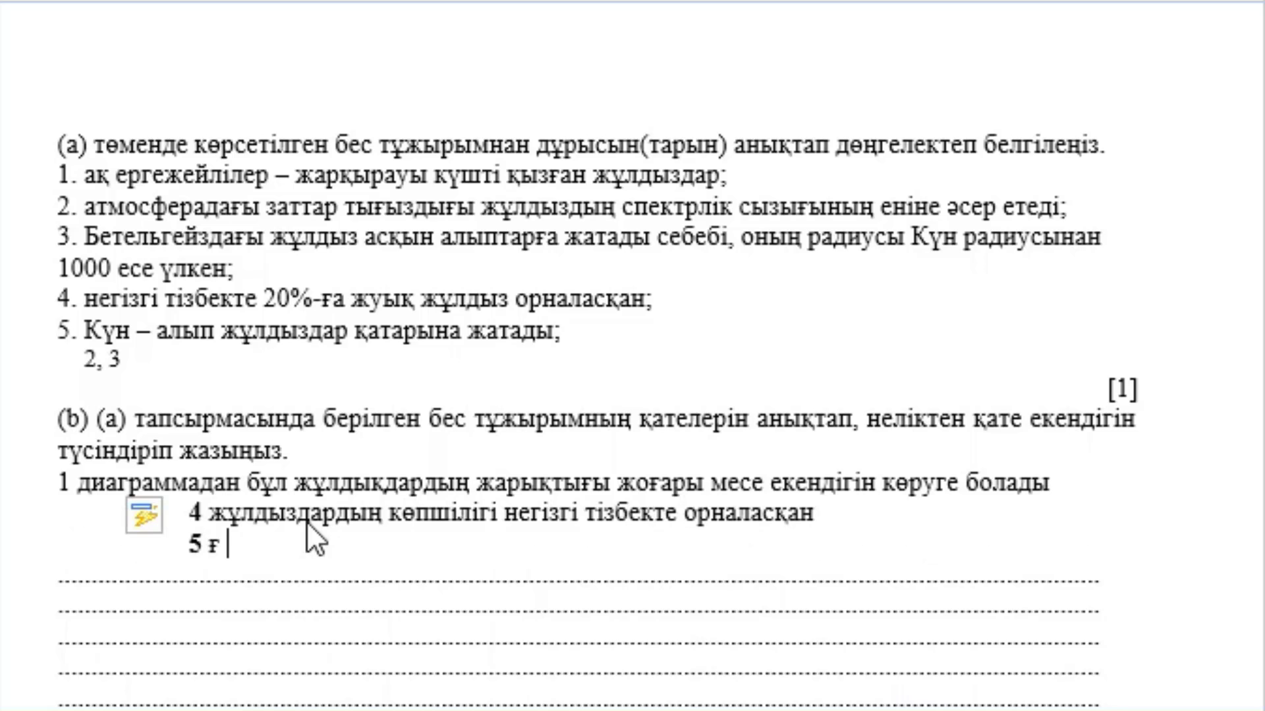
text(күн орт)
text(аша )
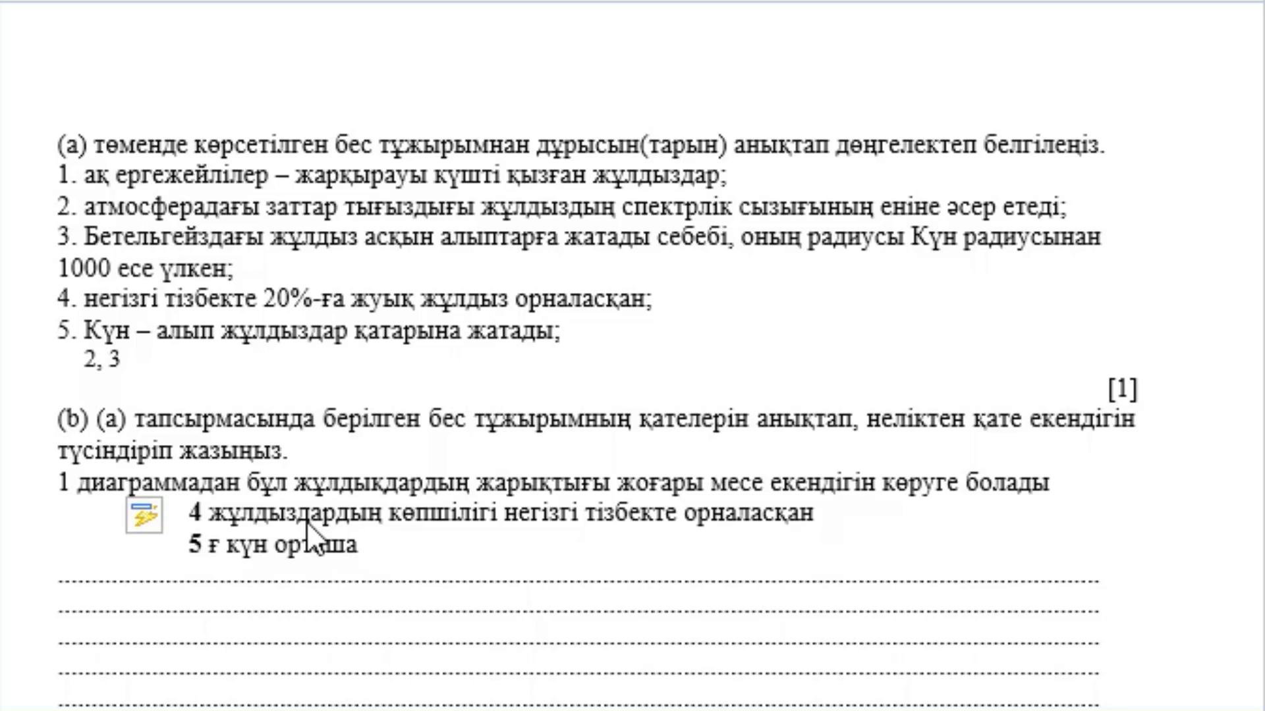
text(өлш)
key(BackSpace)
text(шемді)
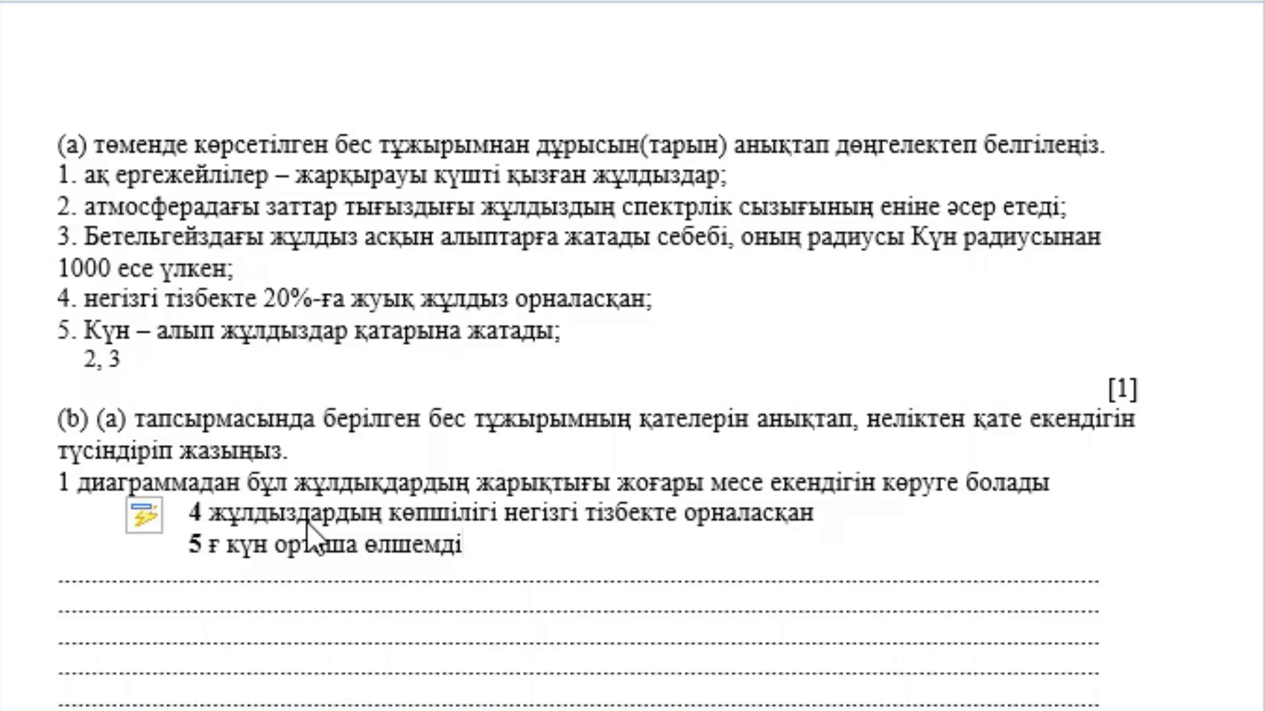
text( жә)
text(не ол )
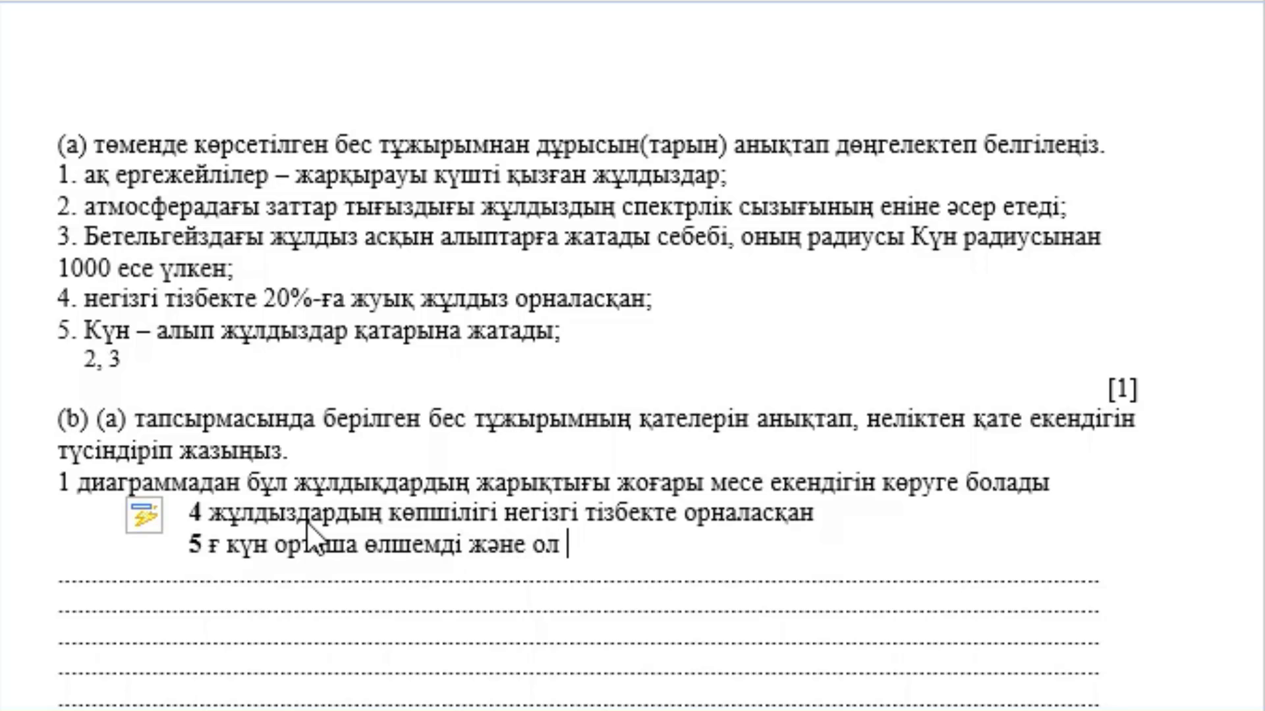
text(G к)
text(ласына жатад)
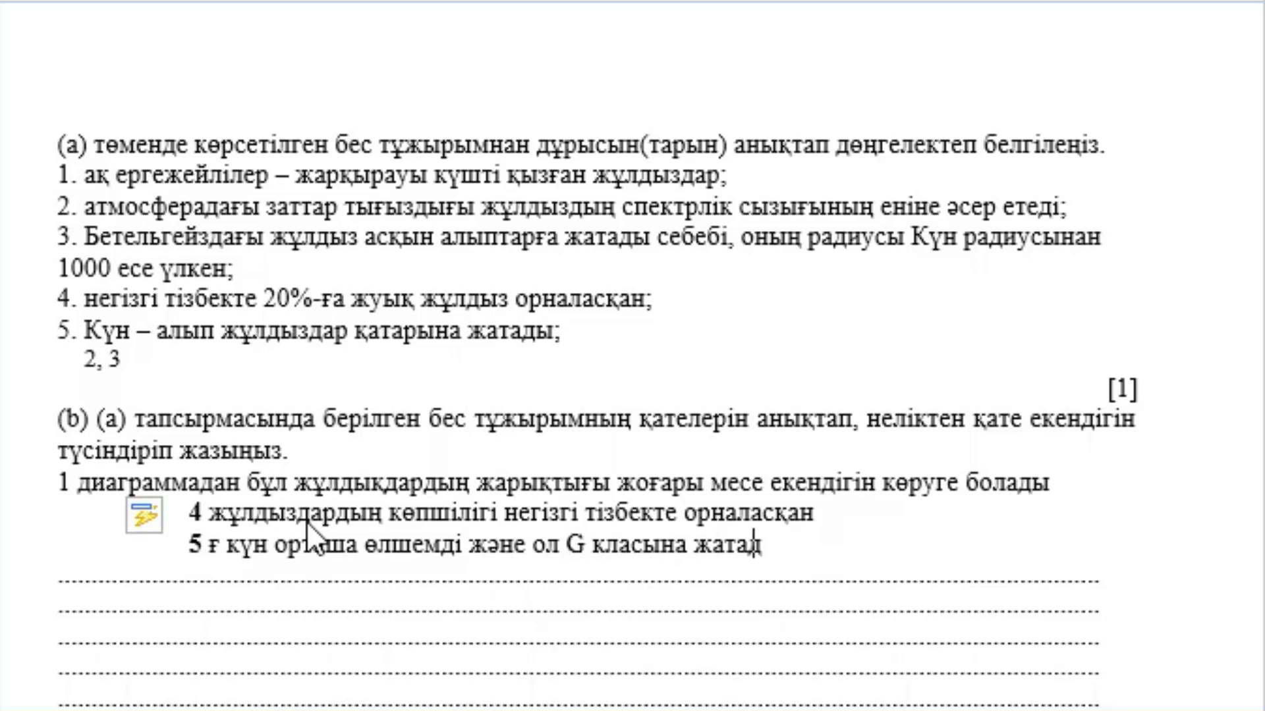
text(ы)
- Paste Δλ = 398.6 − 393.3 = 5.3 нм under question 7(a)
scroll(309, 530, down, 3)
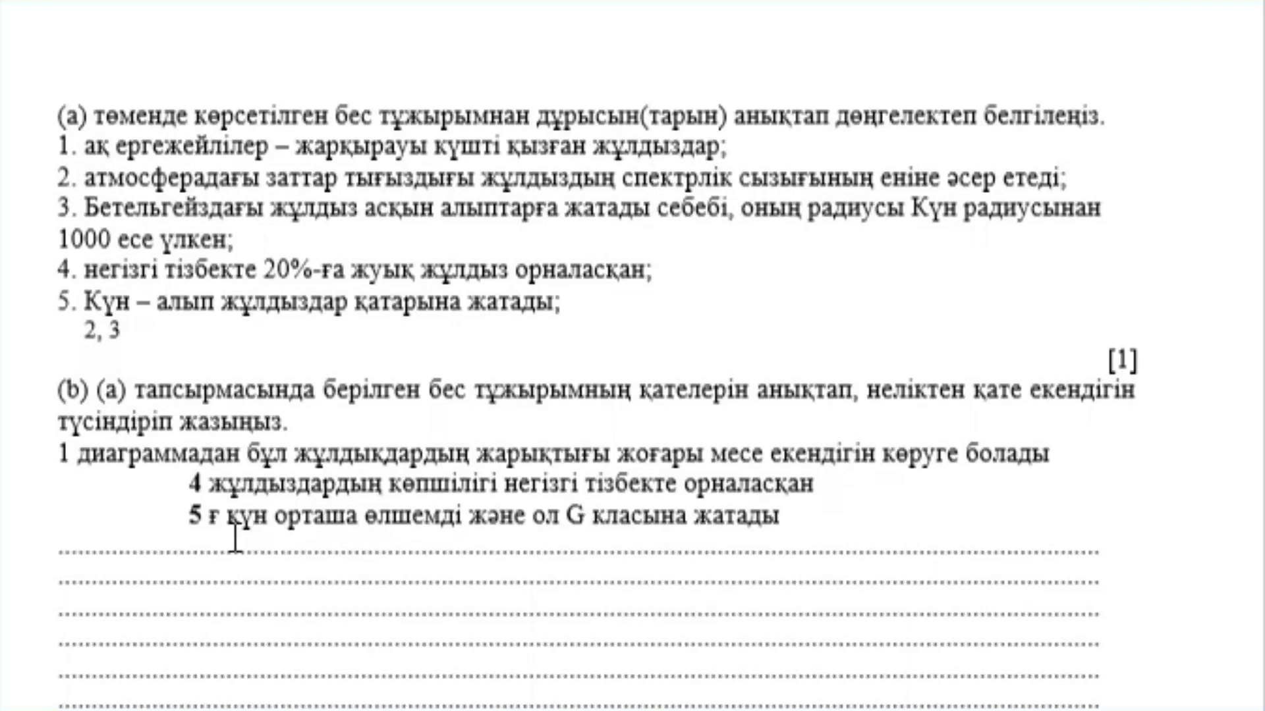
scroll(234, 538, down, 2)
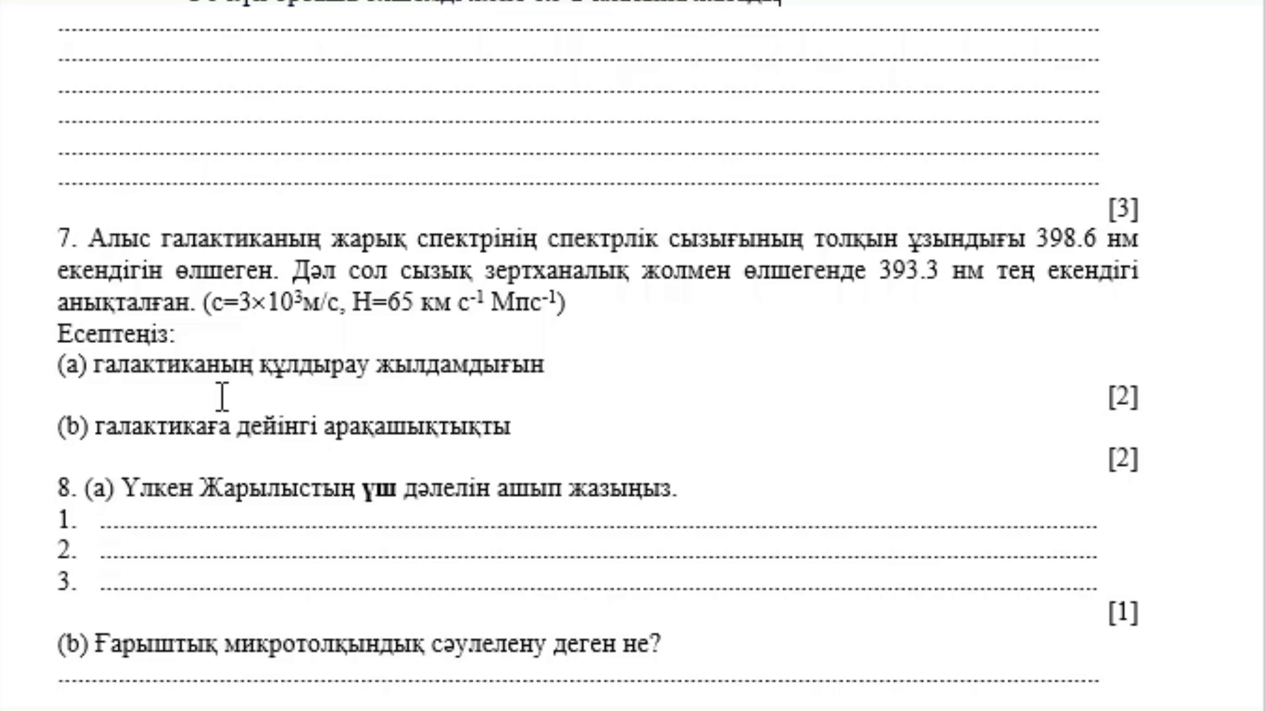
click(157, 402)
text(Δλ = 398.6 − 393.3 = 5.3 нм)
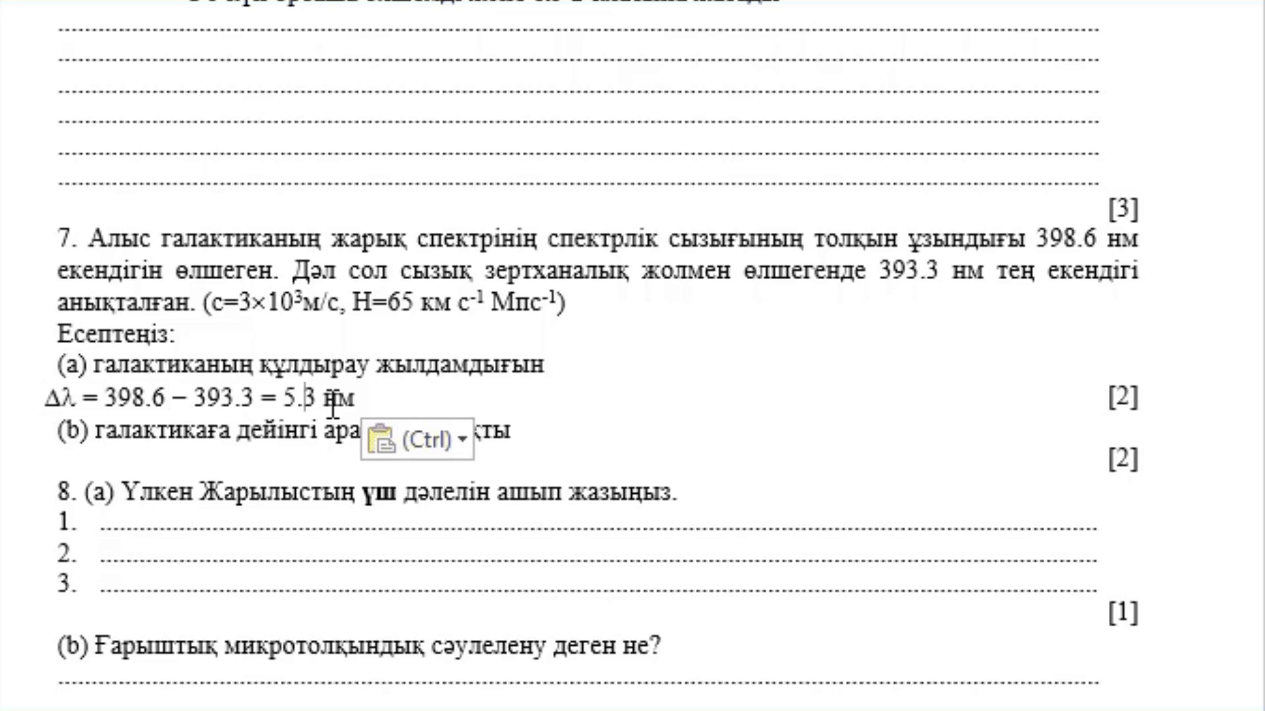
key(Return)
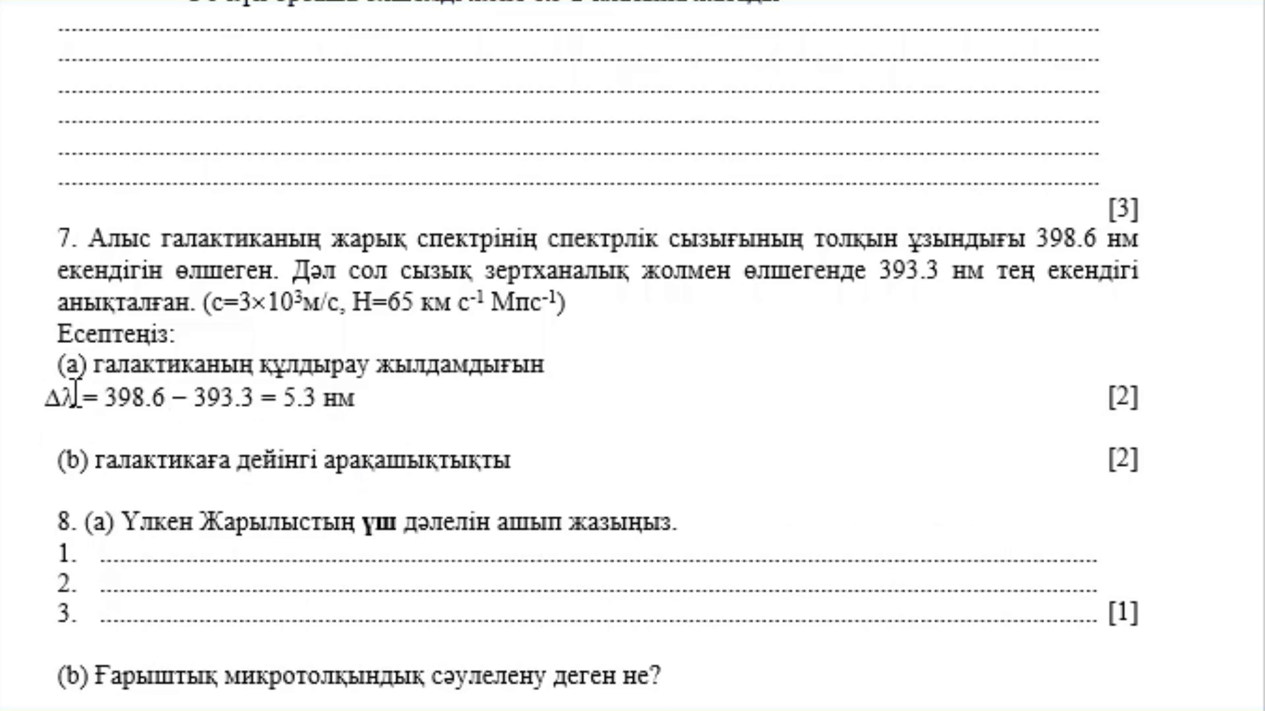
- Add the Doppler formula Δλ = ϑλ / c on the next line
drag(74, 395, 46, 396)
key(ctrl+c)
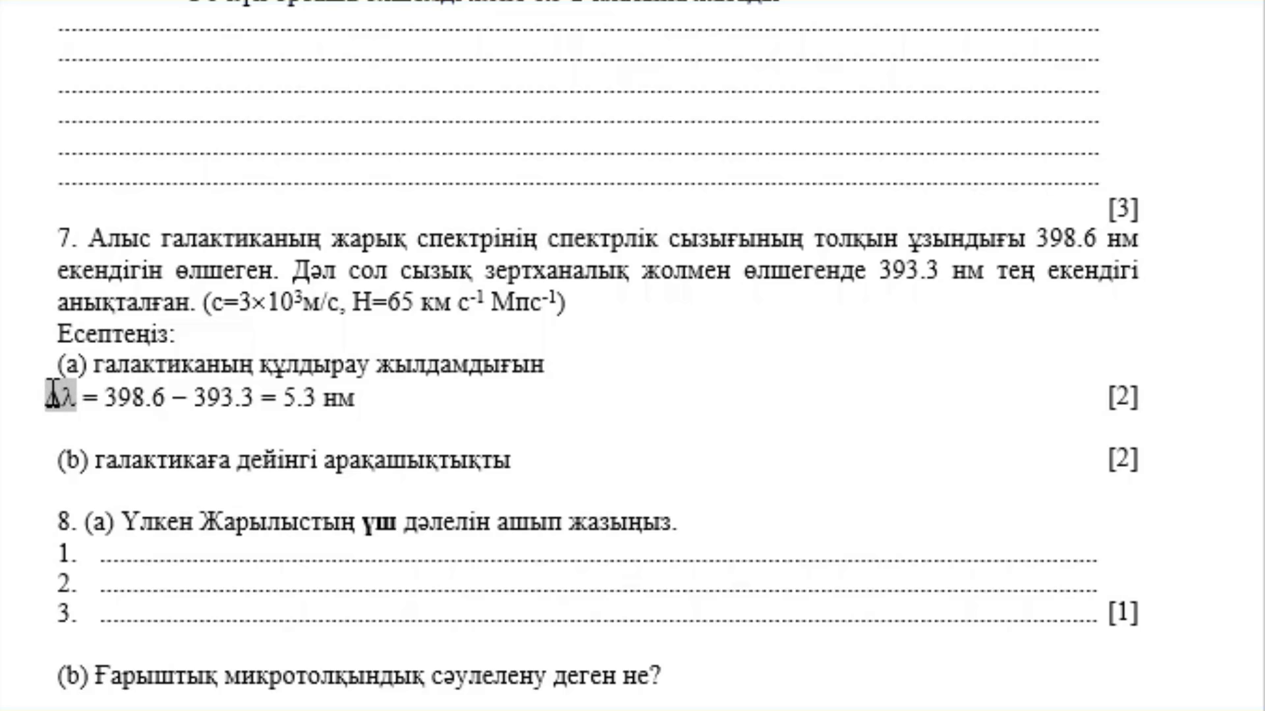
click(98, 429)
key(ctrl+v)
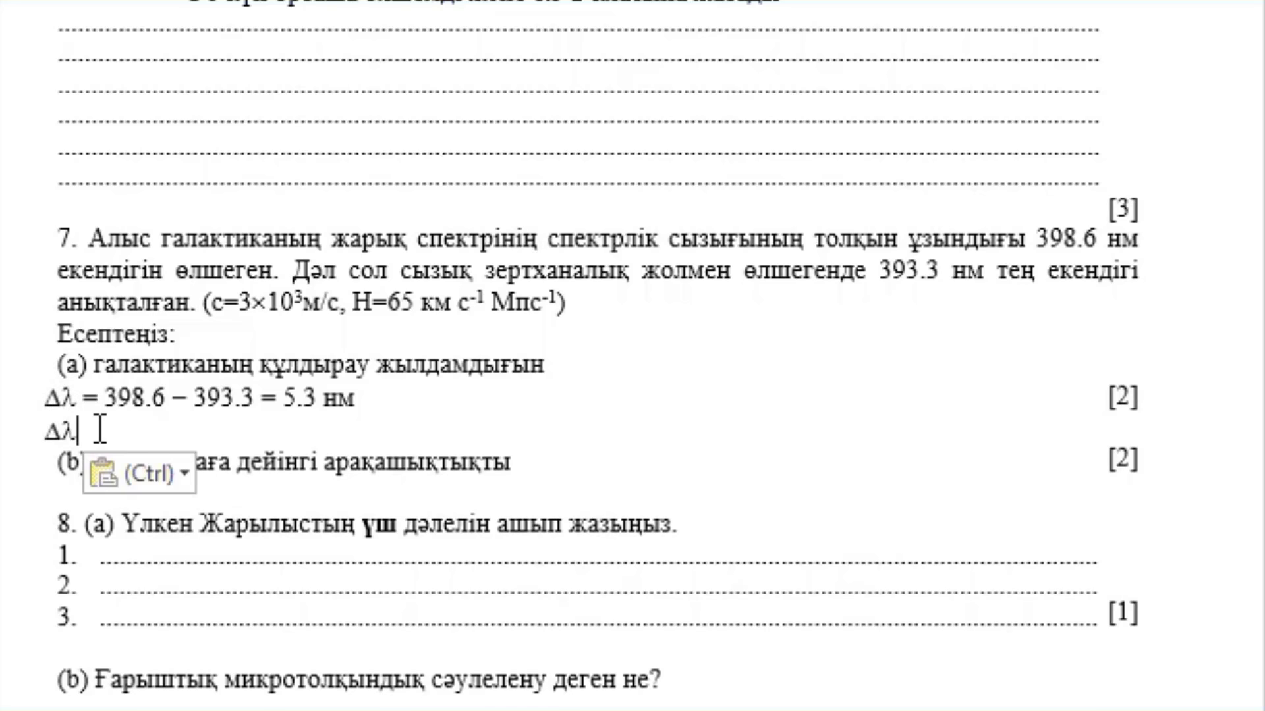
text( h)
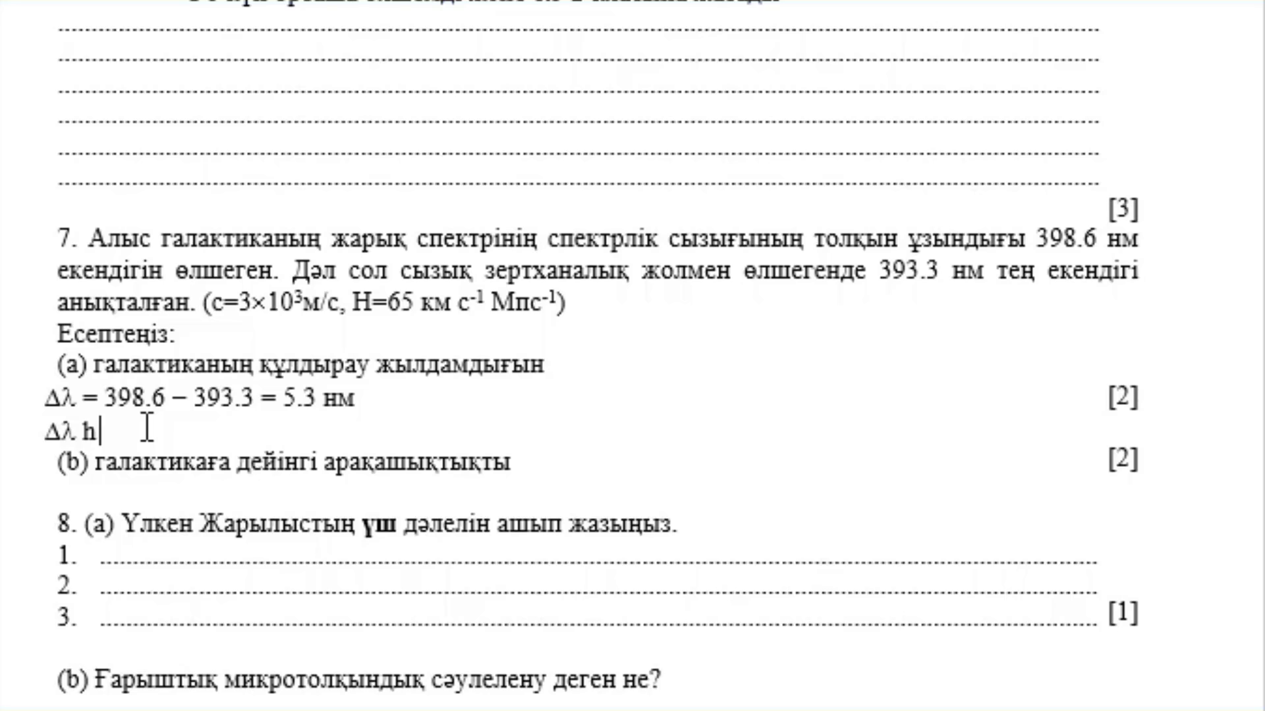
key(BackSpace)
text(=)
text(ϑλ)
text(/)
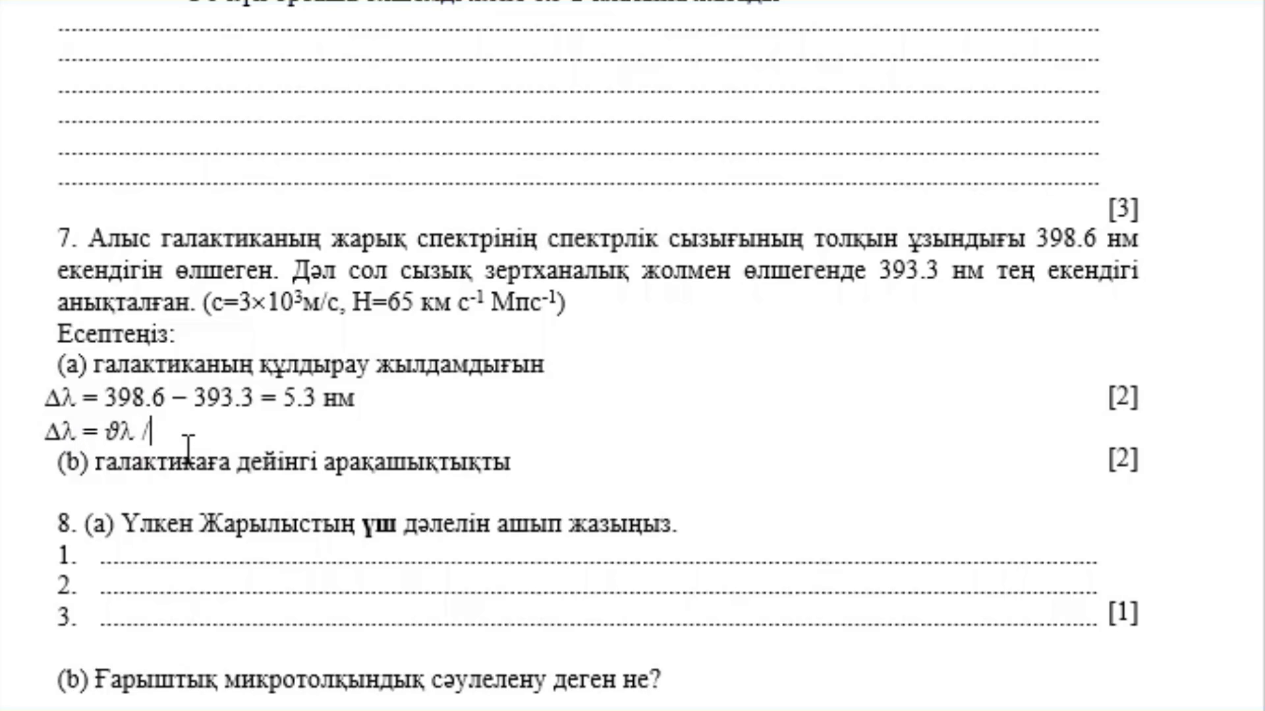
text( c)
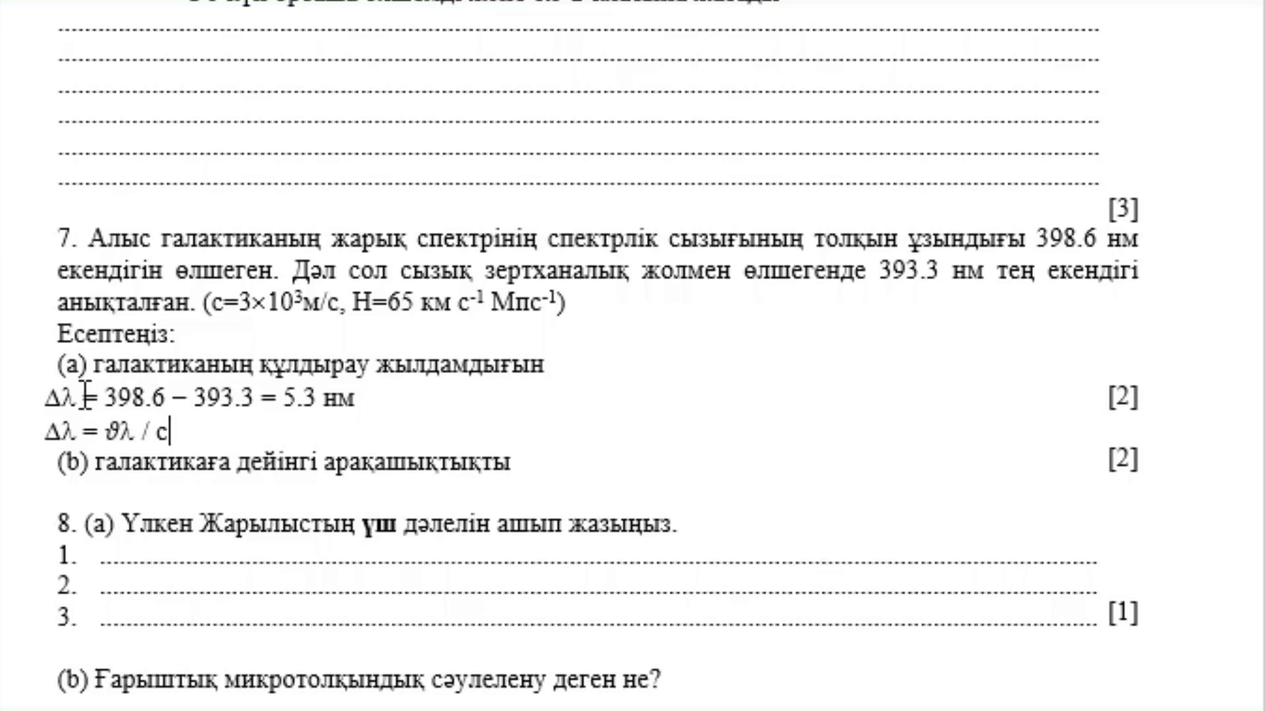
key(Return)
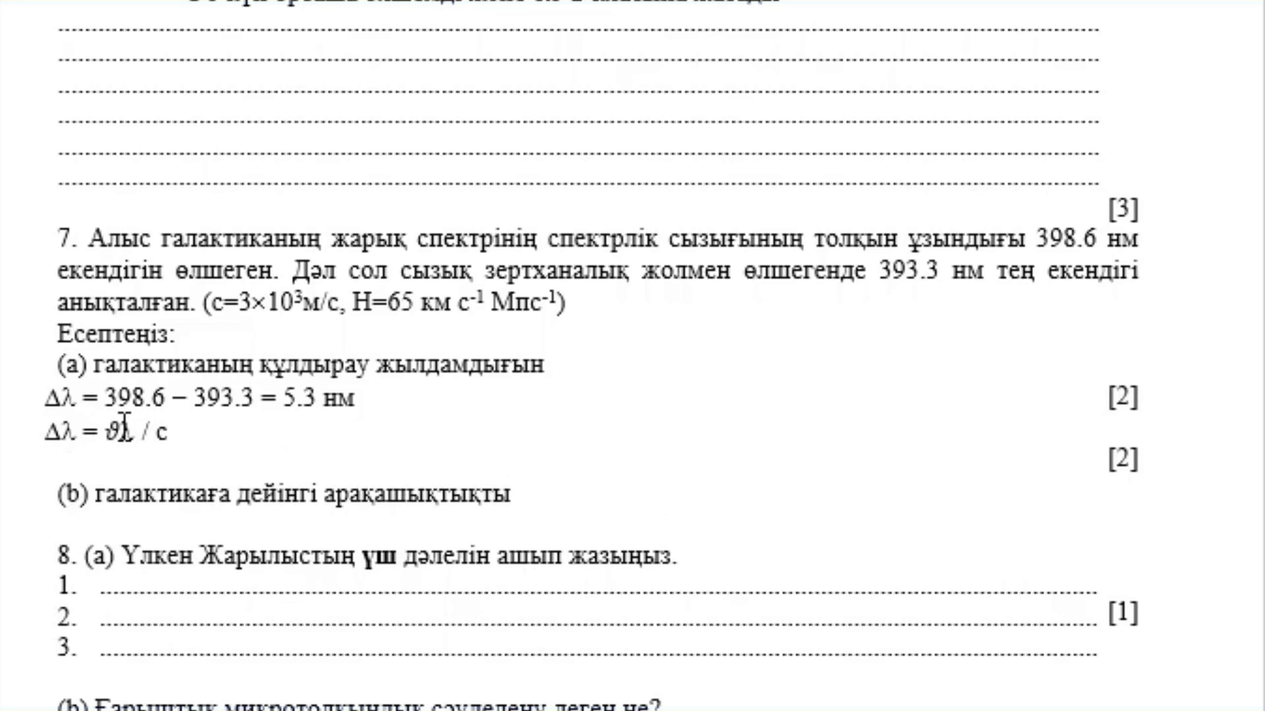
- Add the velocity result ϑ = 4.0 * 10⁶ м\с below the formula
click(68, 471)
text(ϑ)
text(= )
text(4.0)
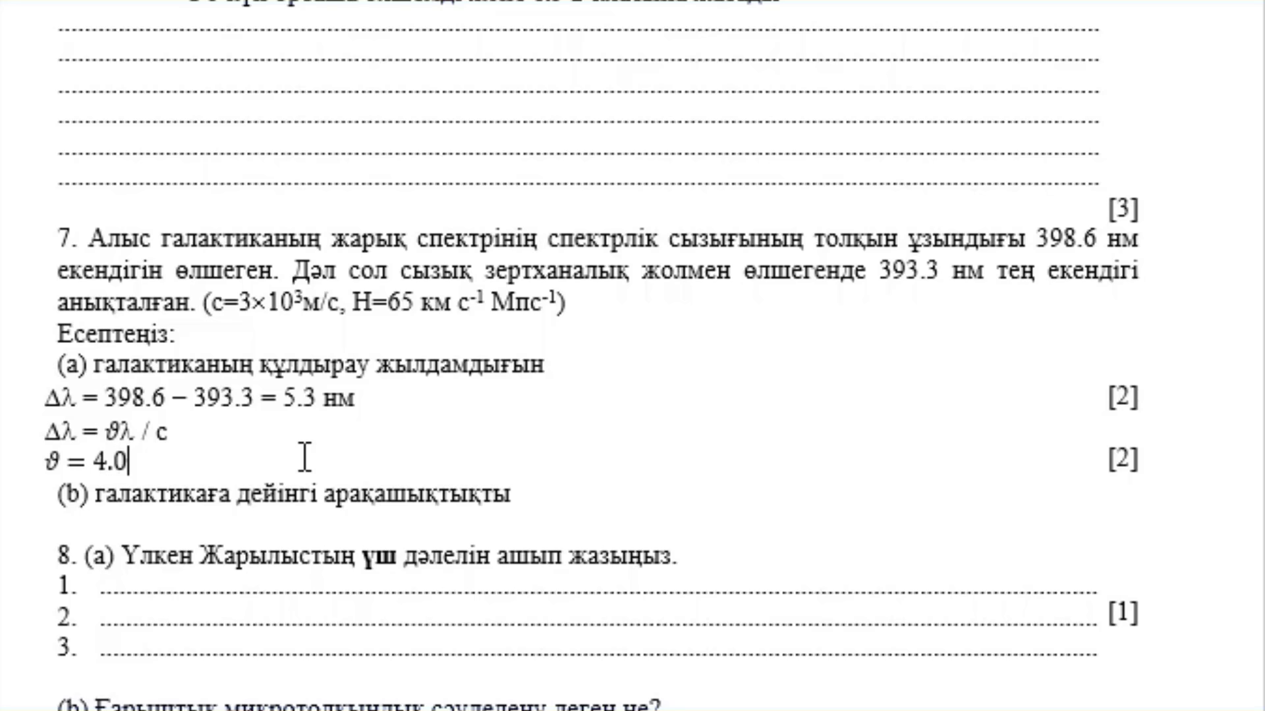
text( * )
text(10)
text(6)
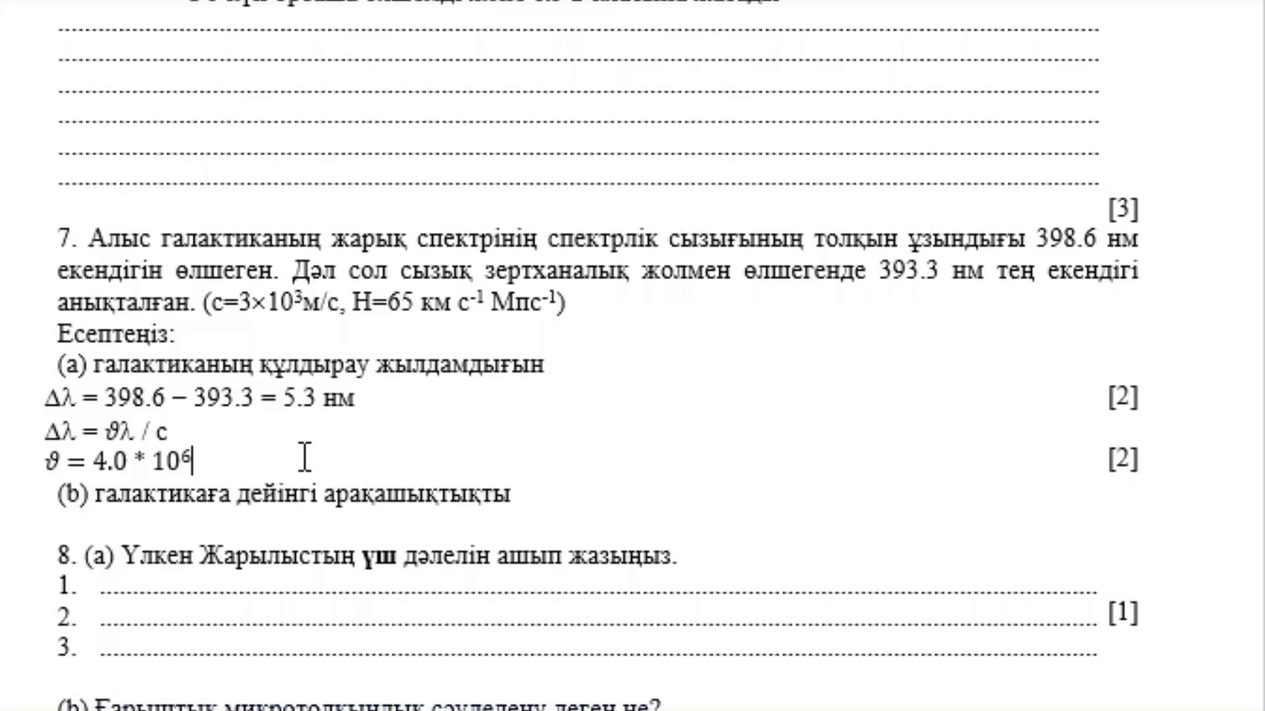
text( м)
text(\с)
scroll(627, 537, down, 3)
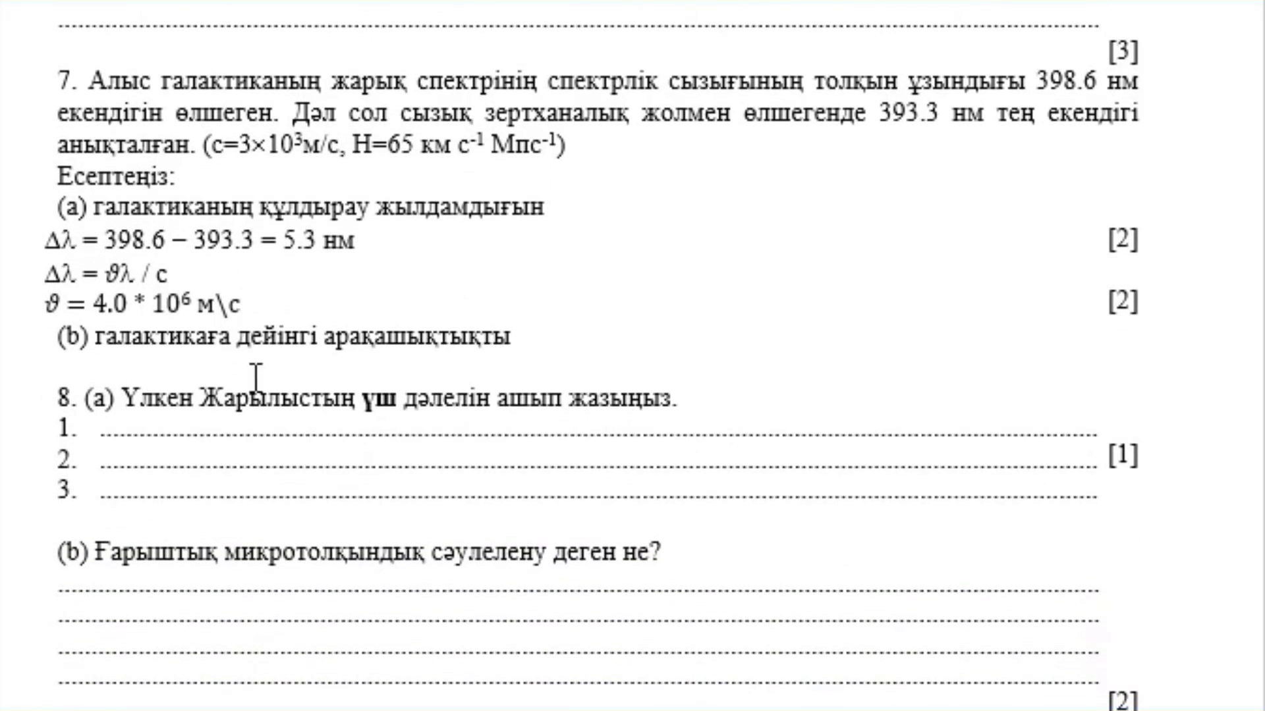
- Write ϑ = Hd under question 7(b)
click(224, 366)
text(ϑ)
text(= )
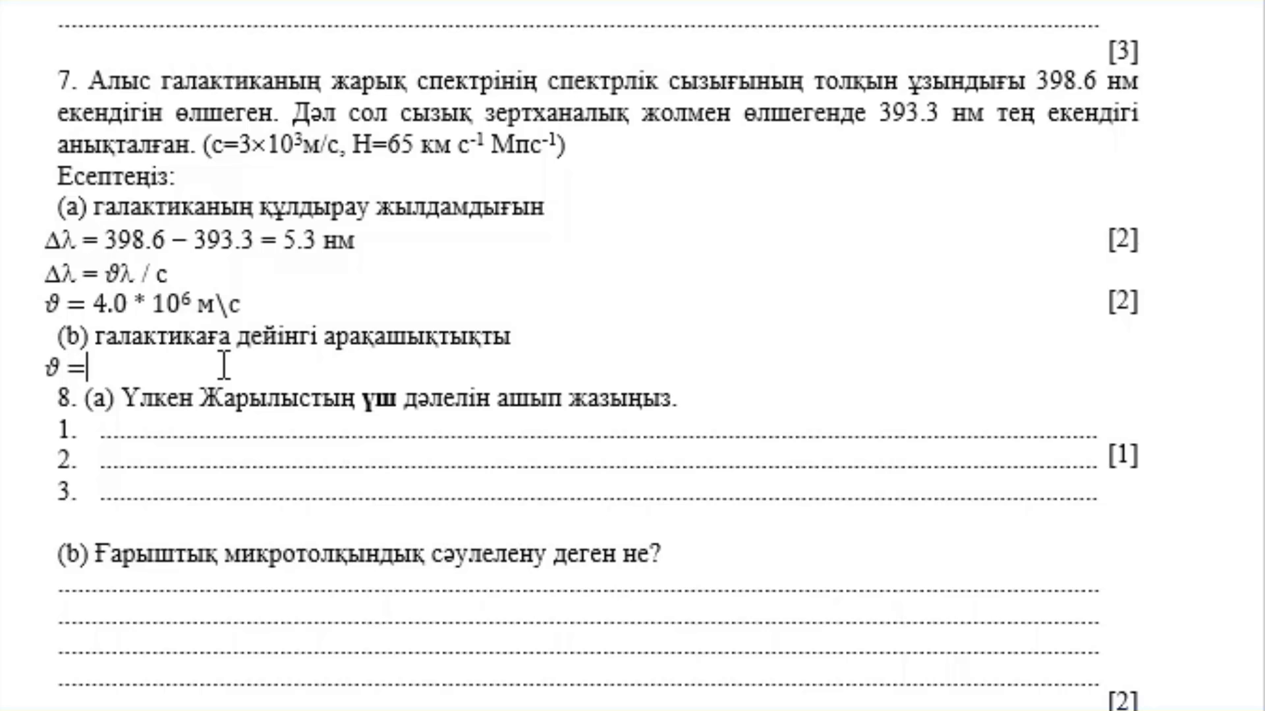
text(P)
text(в)
key(BackSpace)
key(BackSpace)
text(Hd)
key(Return)
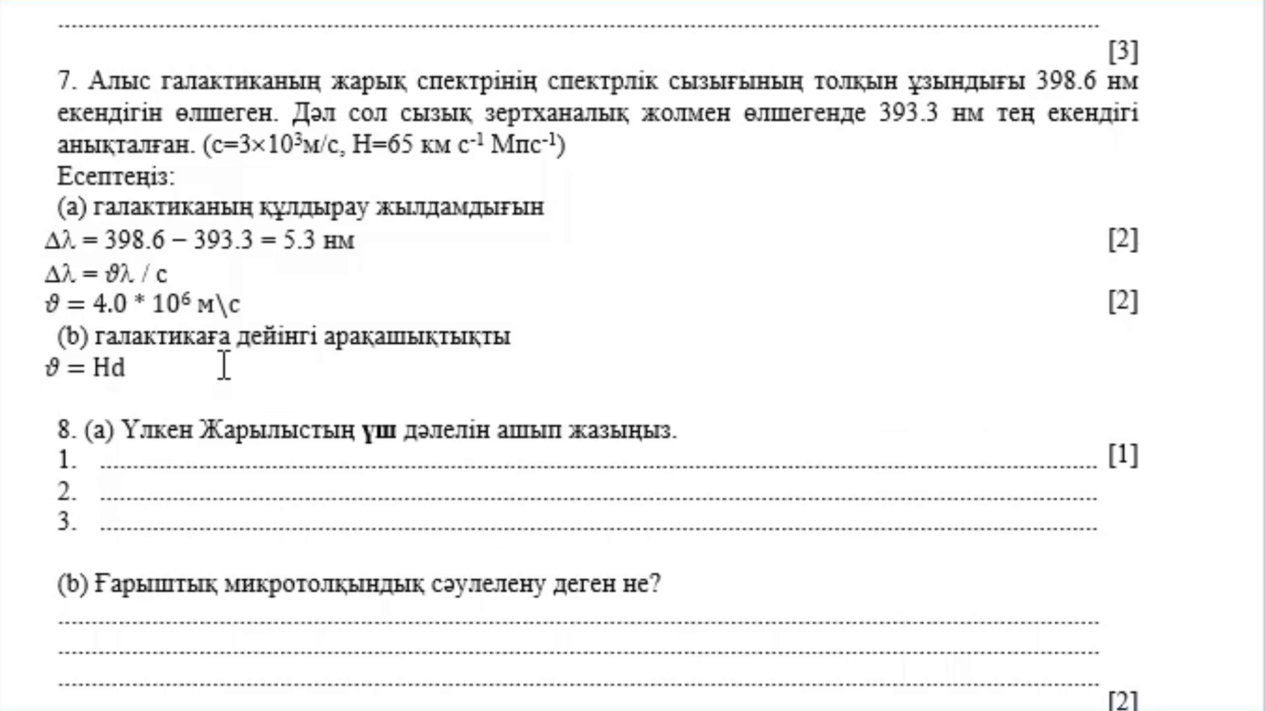
- Add the distance answer d = 62 мпс, fixing typos and using lowercase d
text(D)
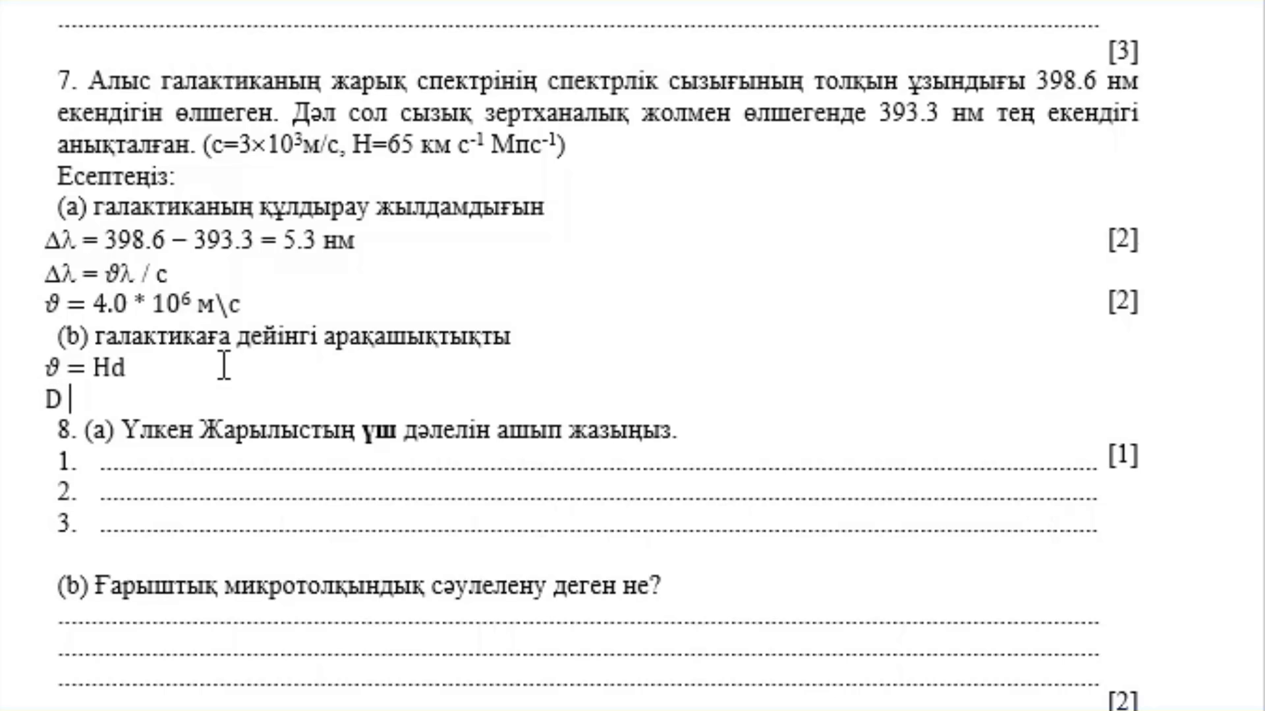
text( = )
text(63)
key(BackSpace)
text(2 )
text(vg)
key(BackSpace)
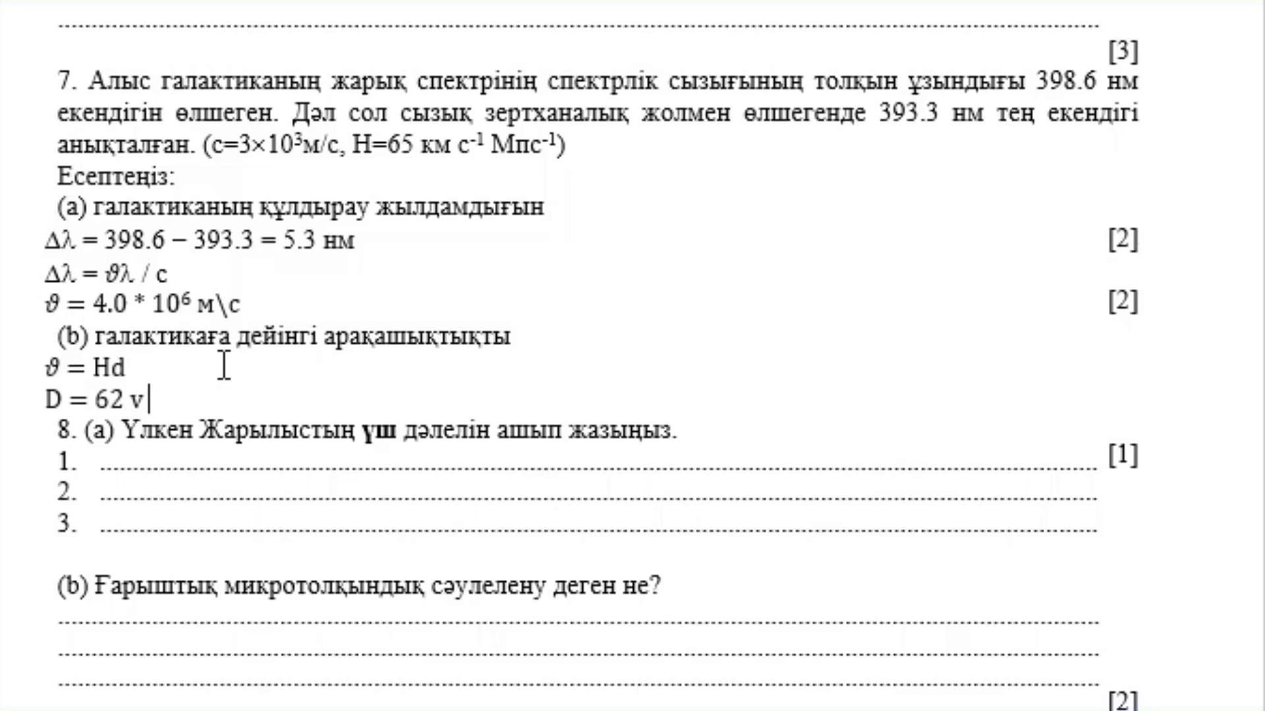
key(BackSpace)
text(мпс)
click(66, 399)
key(BackSpace)
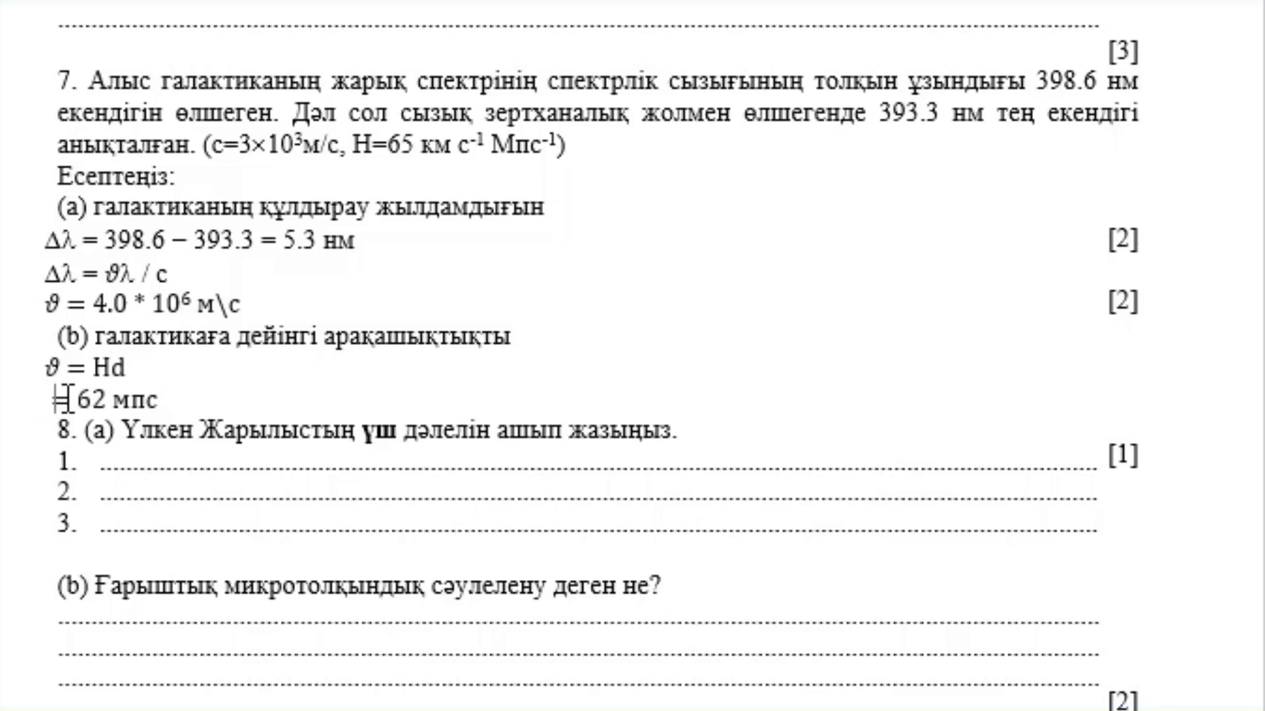
text(d)
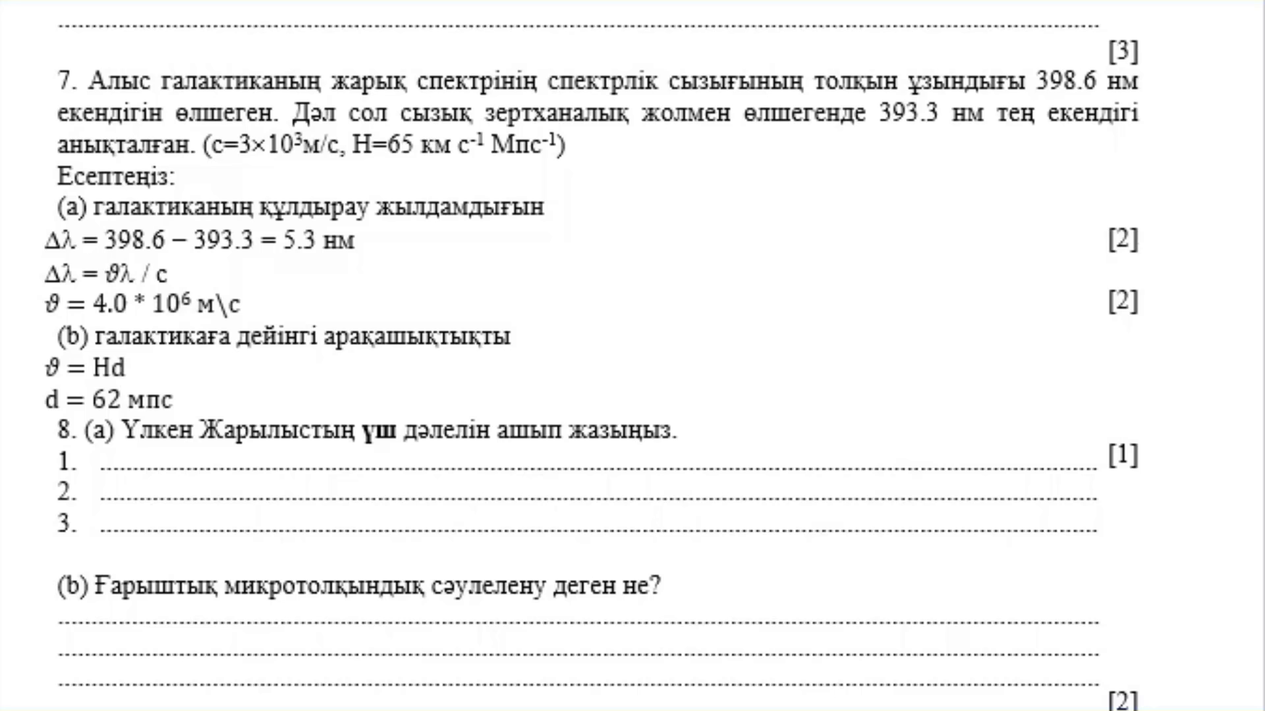
- Paste the three Big Bang evidences onto lines 1–3 of 8(a), deleting the extra dotted lines
click(98, 461)
text(Әлемнің ұлғаюы/Хаббл заңы бойынша)
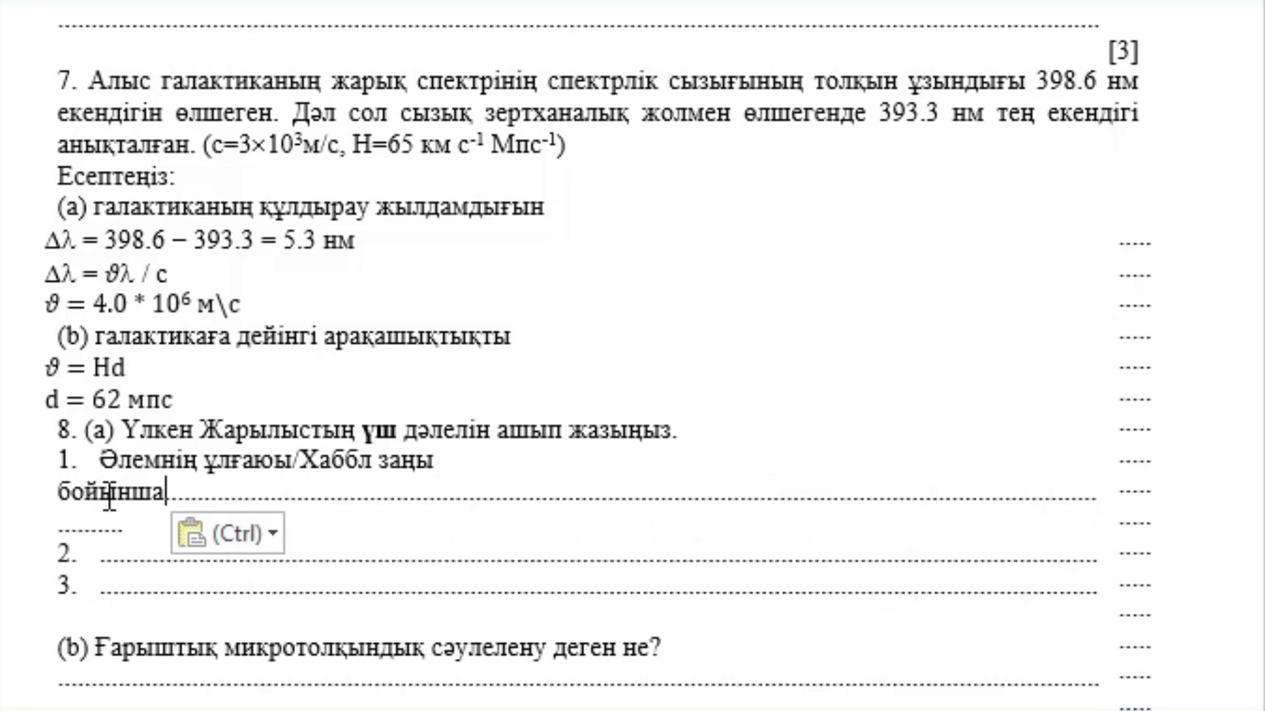
key(Return)
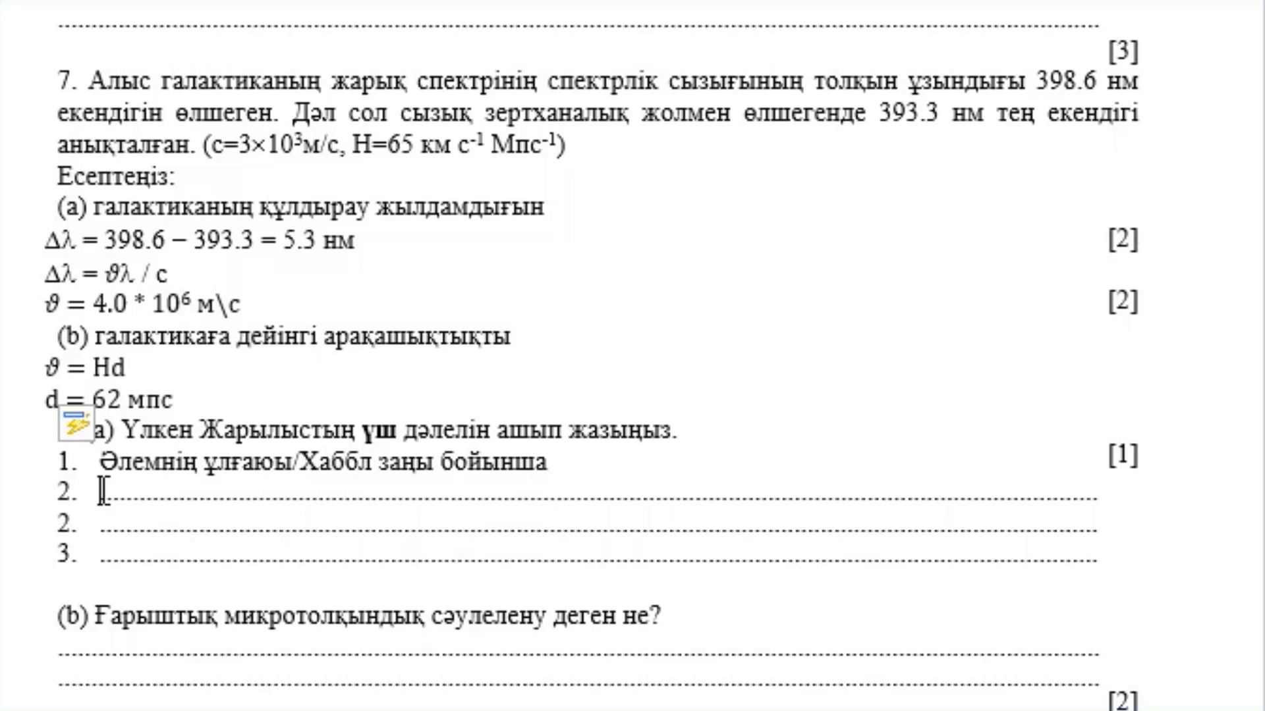
text(Ғарышта табылған сәулелер/ ғарыштың микротолқындық фонды сәуле шығаруы)
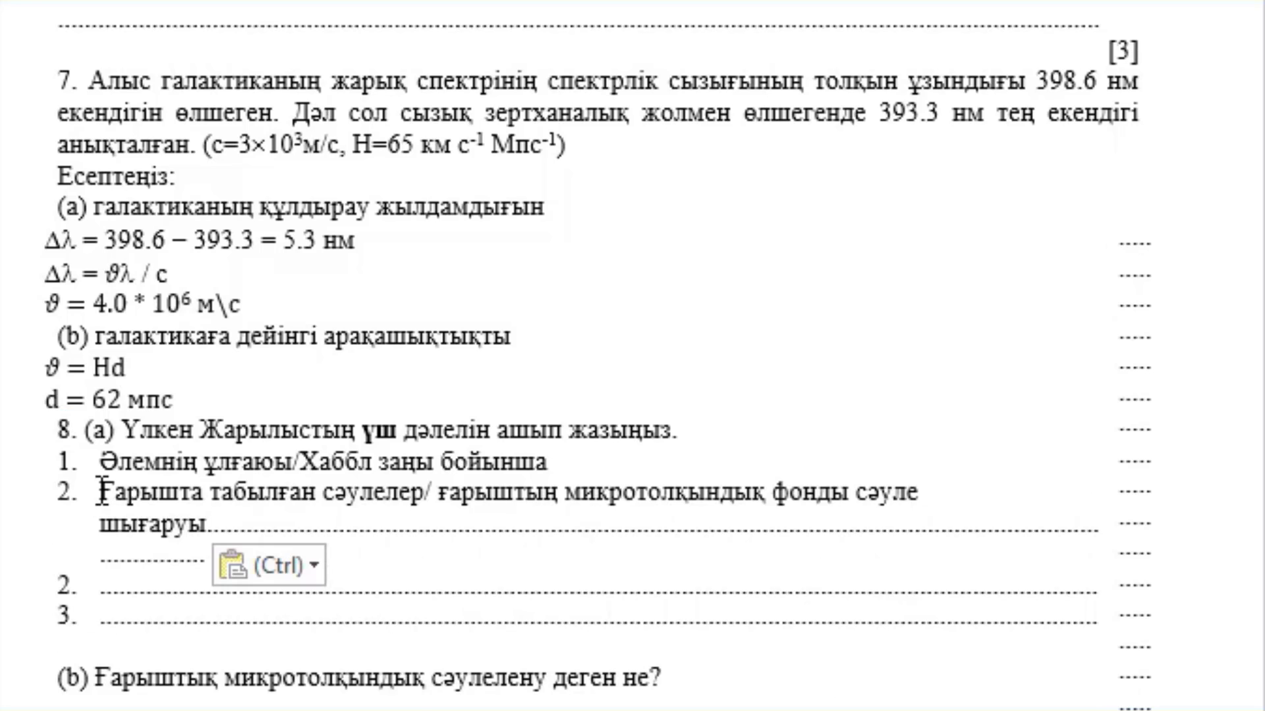
key(Return)
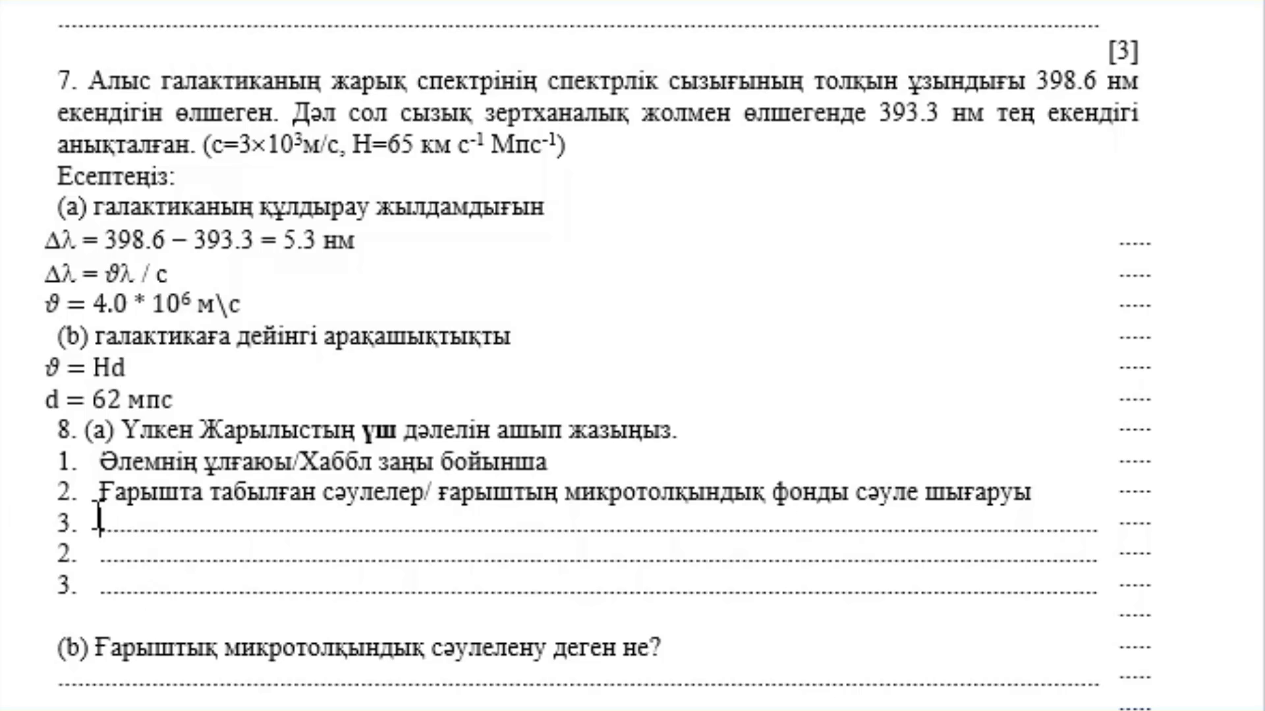
text(Жеңіл элементтердің көптігі)
key(Return)
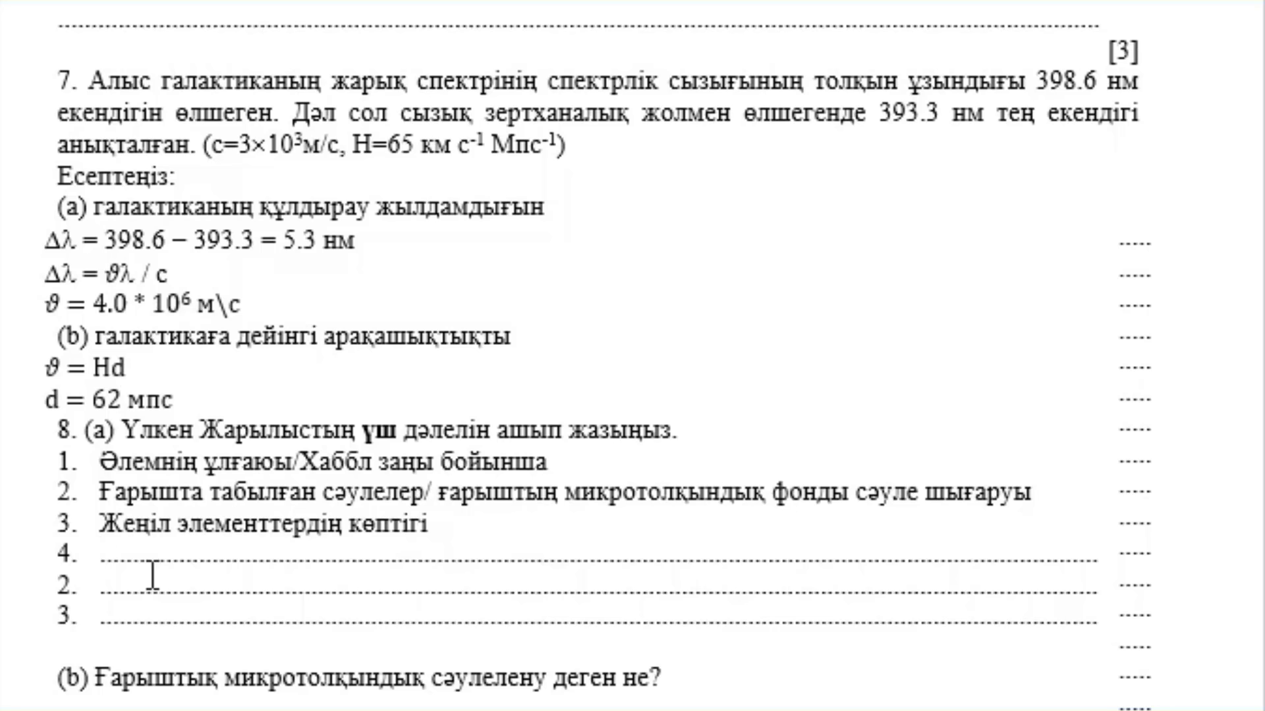
drag(150, 560, 845, 621)
key(Delete)
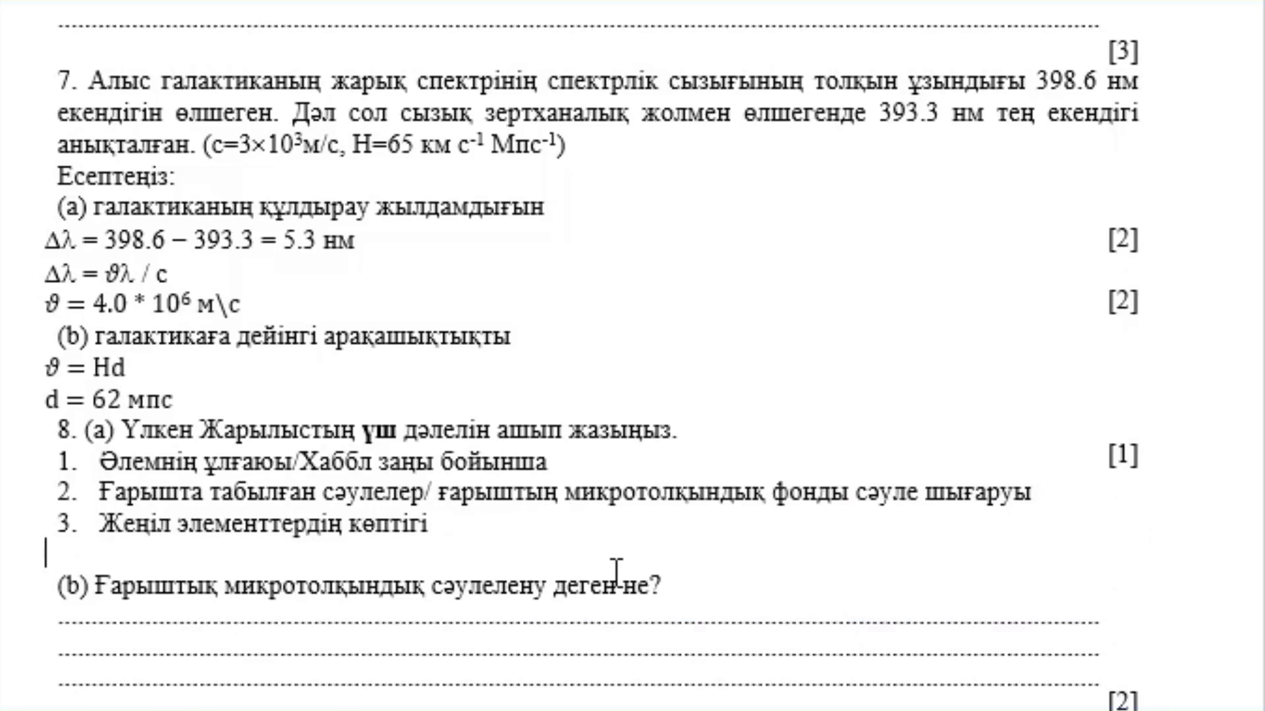
- Replace the dotted lines under 8(b) with the pasted explanation, removing a stray 1
scroll(615, 569, down, 3)
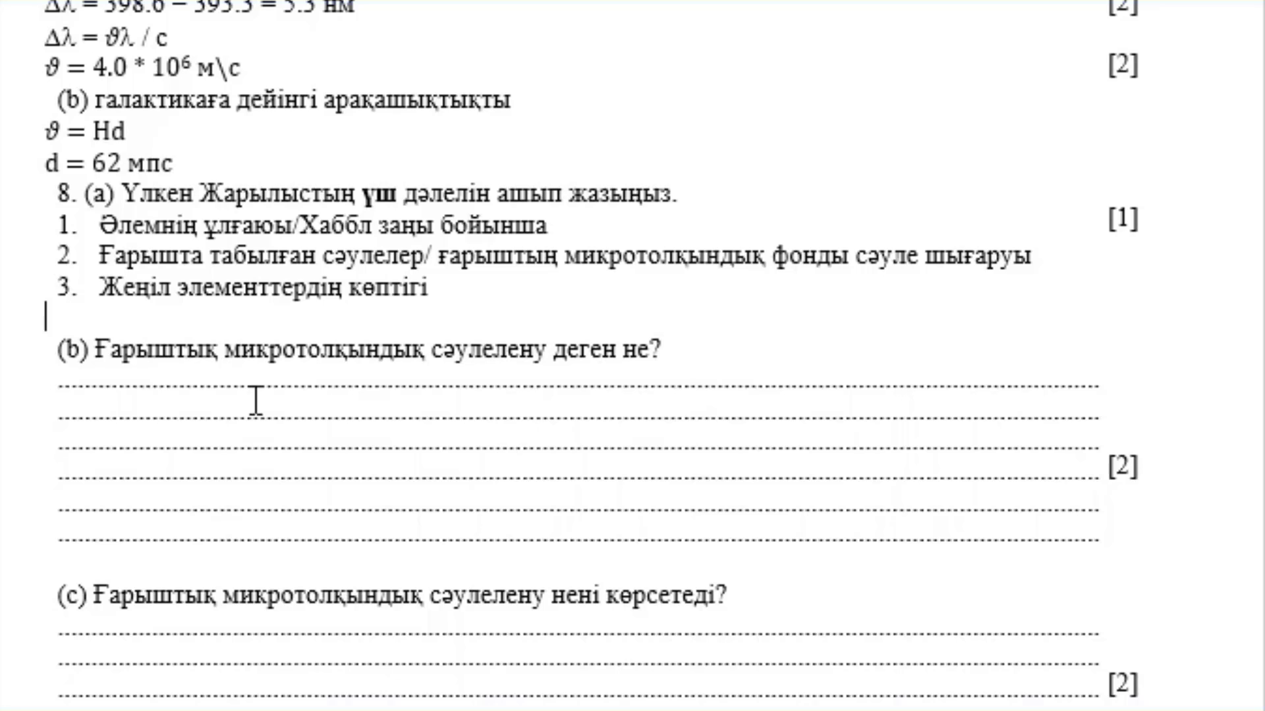
drag(42, 387, 722, 545)
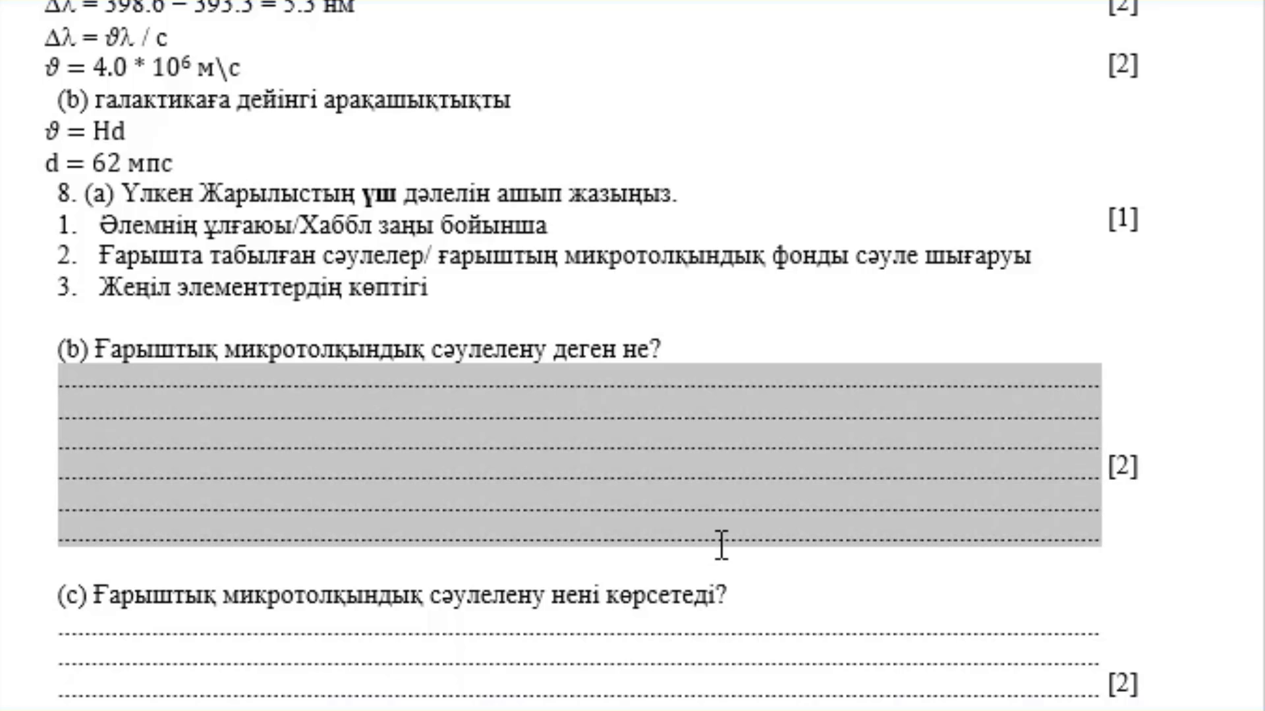
text(Жарық Үлкен жарылыстан кейін шамамен 400 000 жыл өткен соң, Ғалам қазіргіден әлдеқайда ыстық болған кезден қалып қойған. Шамамен сол кездерде атомдар алғаш құрыла бастады. Яғни, жарық қатты жұтылмайтын болғандықтан, сол кезден бастап ол 1 35 қазіргідей аздап болса да көріне бастады. Алайда, Ғаламның ұлғаюынан жарықтардың толқын ұзындығы да артты, сол себепті олар қазір тек микротолқын түрінде көрінеді.)
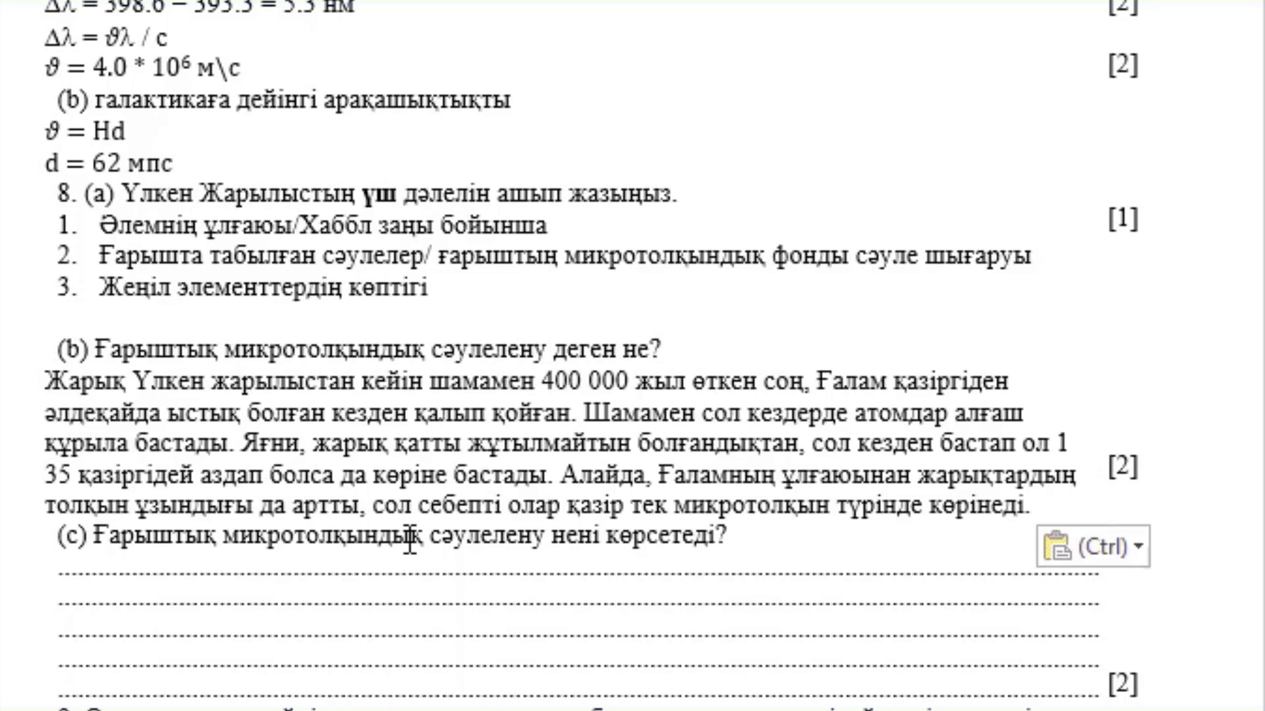
click(1057, 444)
key(Delete)
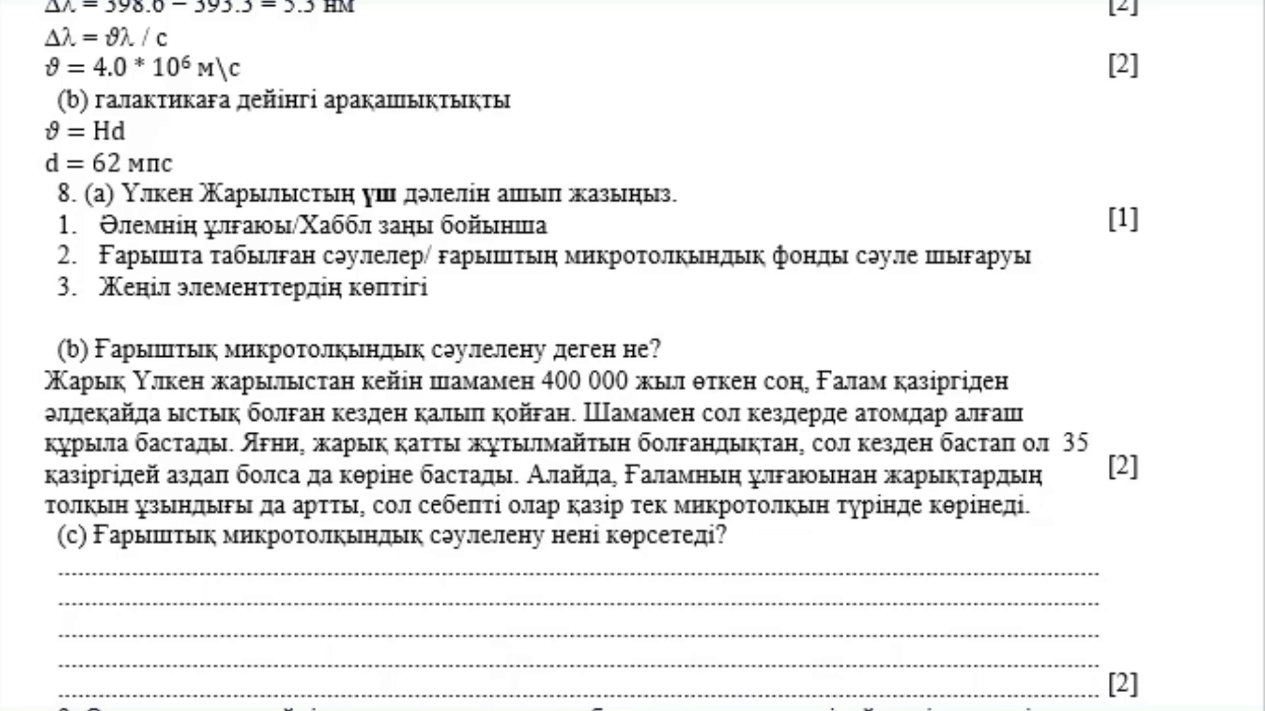
- Paste the explanation under 8(c) and set it to 12 pt
scroll(59, 576, down, 1)
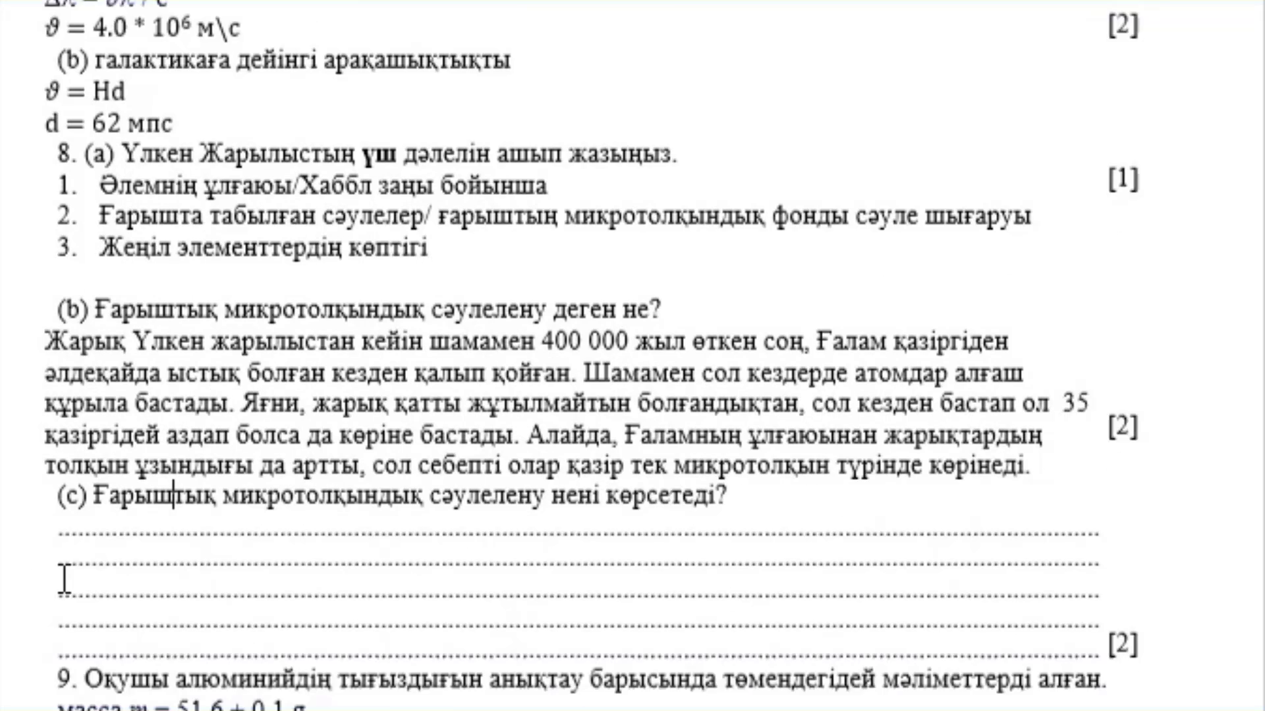
scroll(55, 428, down, 3)
drag(53, 415, 742, 526)
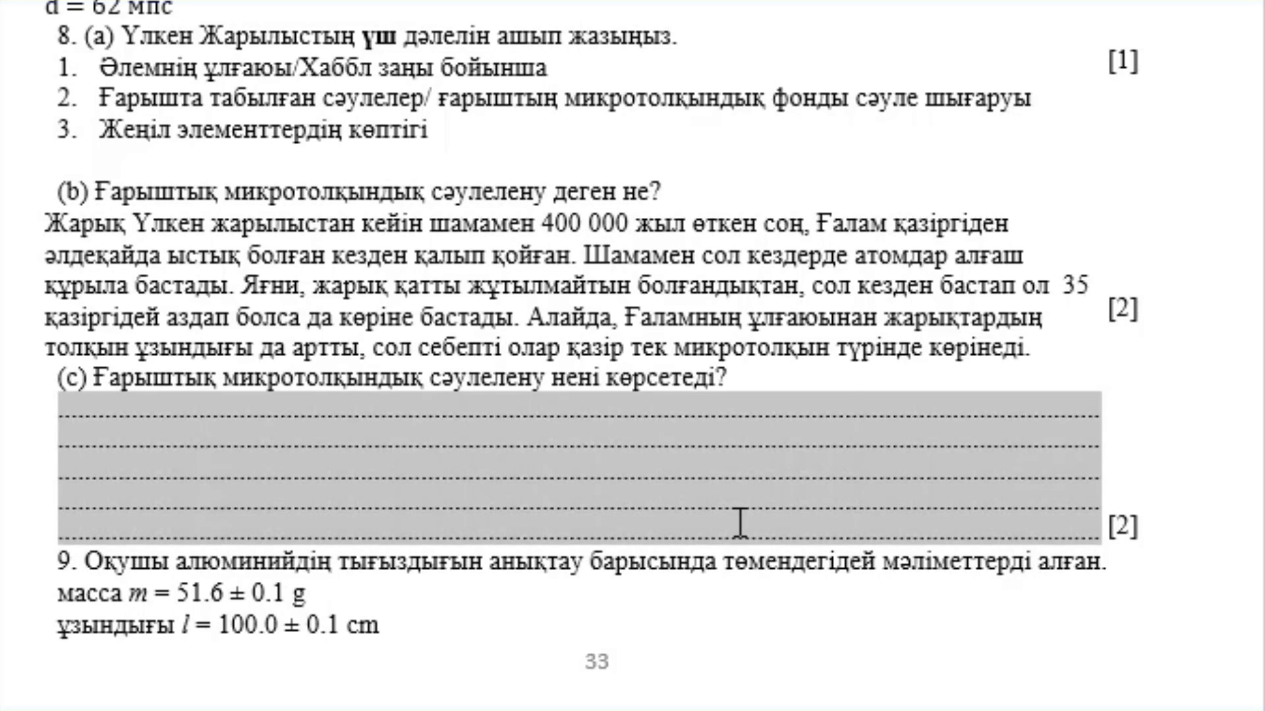
text(Ғарыштық микротолқындық сәулелену біркелкі болғанымен, онда бізге Үлкен жарылыстан кейінгі жағдайлар мен Ғаламның дамуы туралы мағлұмат беретін аздаған ығысуларды. Соның арқасында, есептеулер тоқтаусыз жақсаруда. 2009 жылы ғарыштық микротолқындық сәулеленуді зерттеуге, Үлкен жарылыс теориясының салаларын сынақтан өткізуге және бізге Ғаламның нақты қалай пайда болғанын түсінуге көмектеседі.)
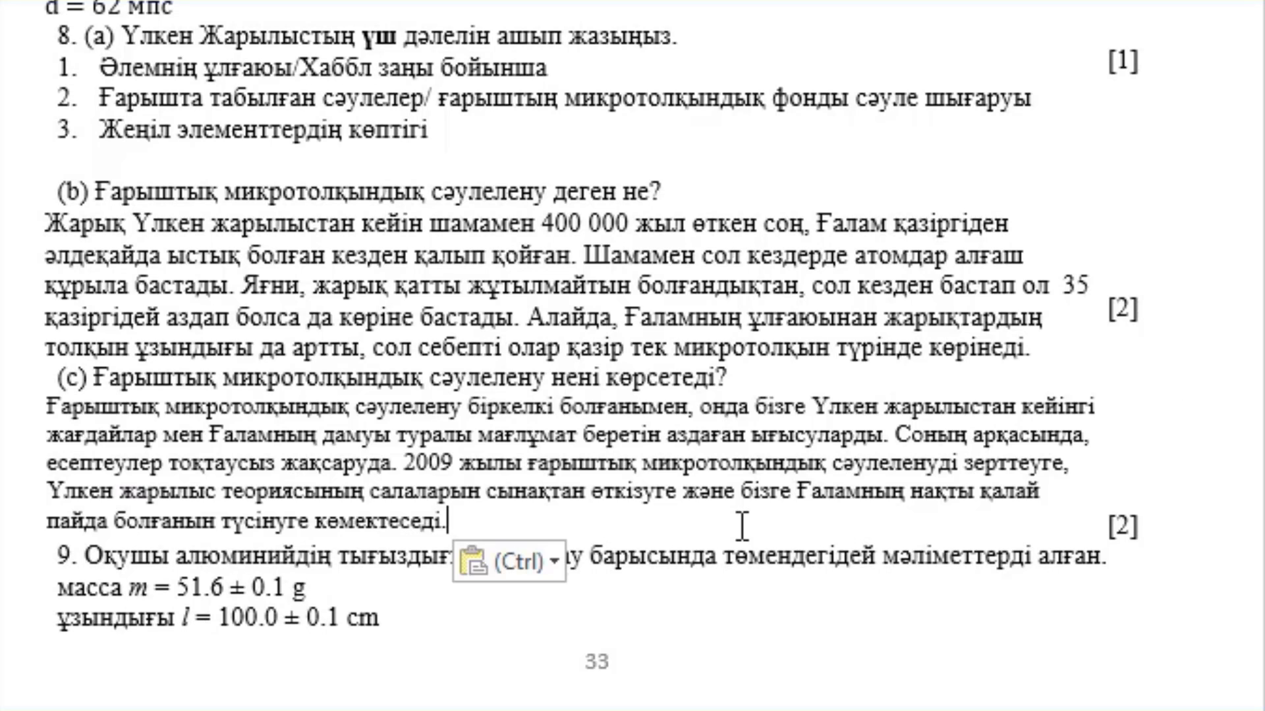
drag(48, 403, 448, 524)
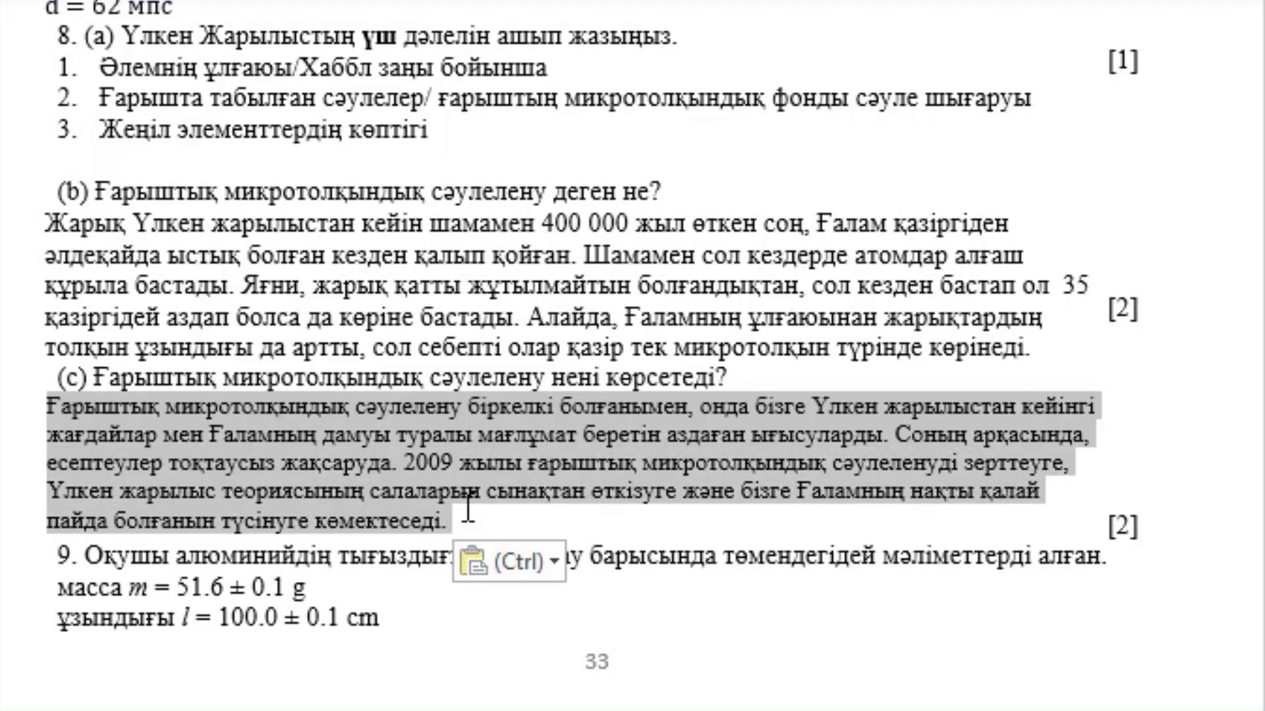
click(710, 393)
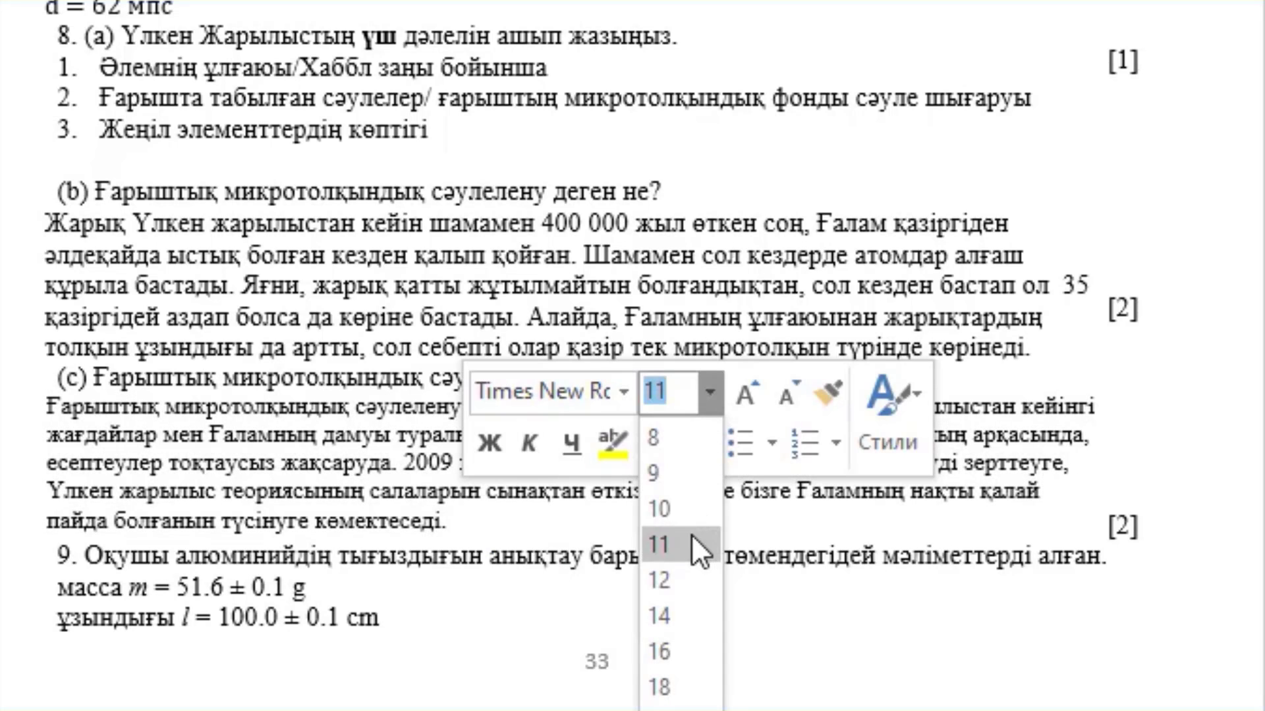
click(673, 574)
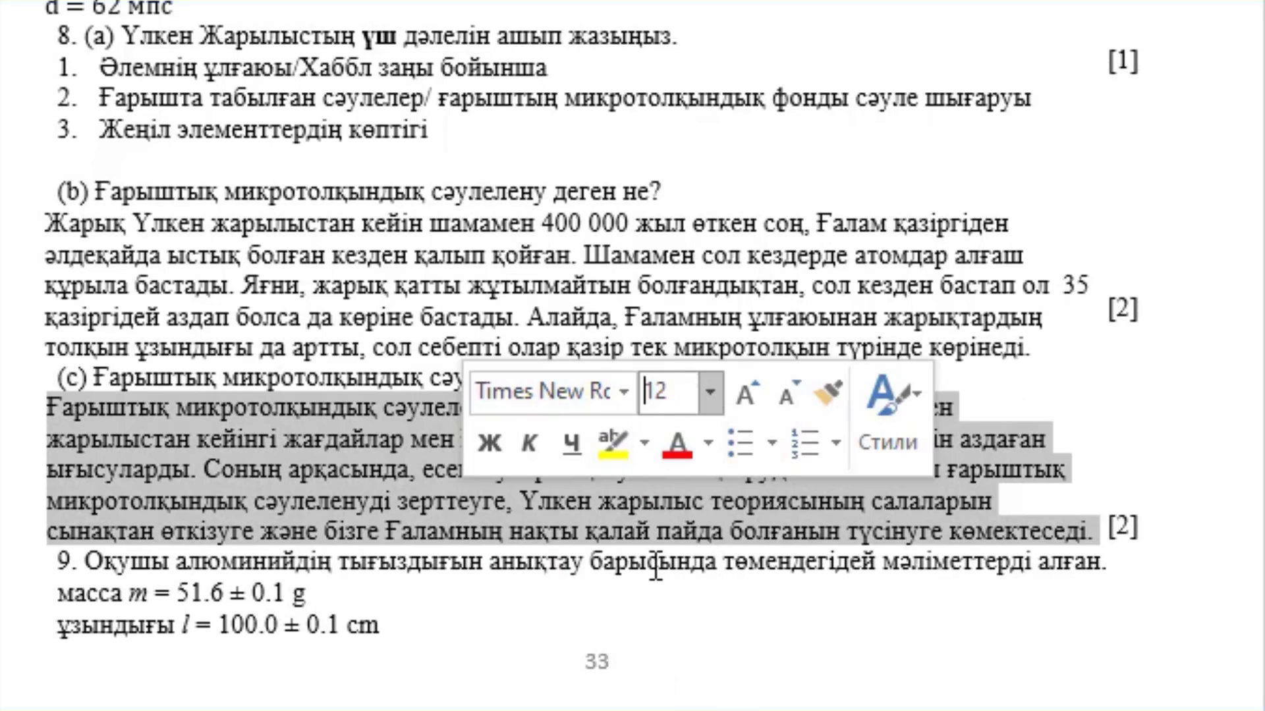
- Justify both the 8(c) and 8(b) answer paragraphs
click(604, 536)
key(ctrl+j)
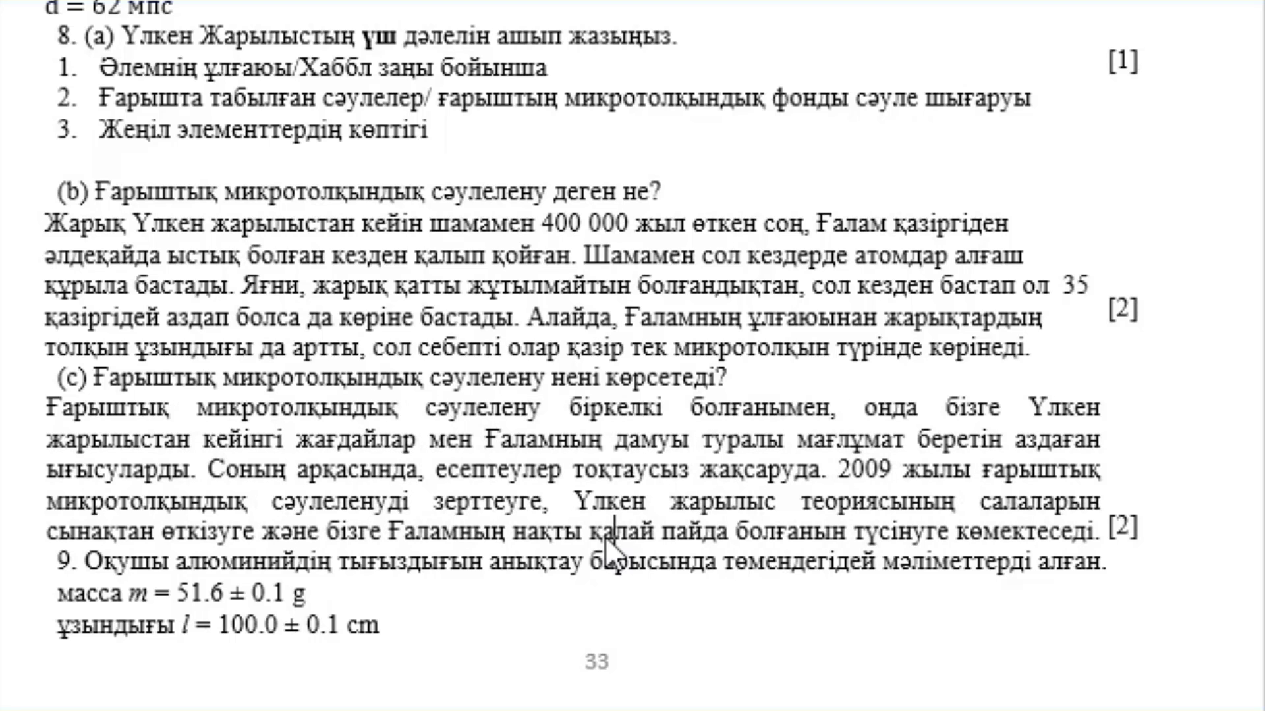
click(537, 275)
key(ctrl+j)
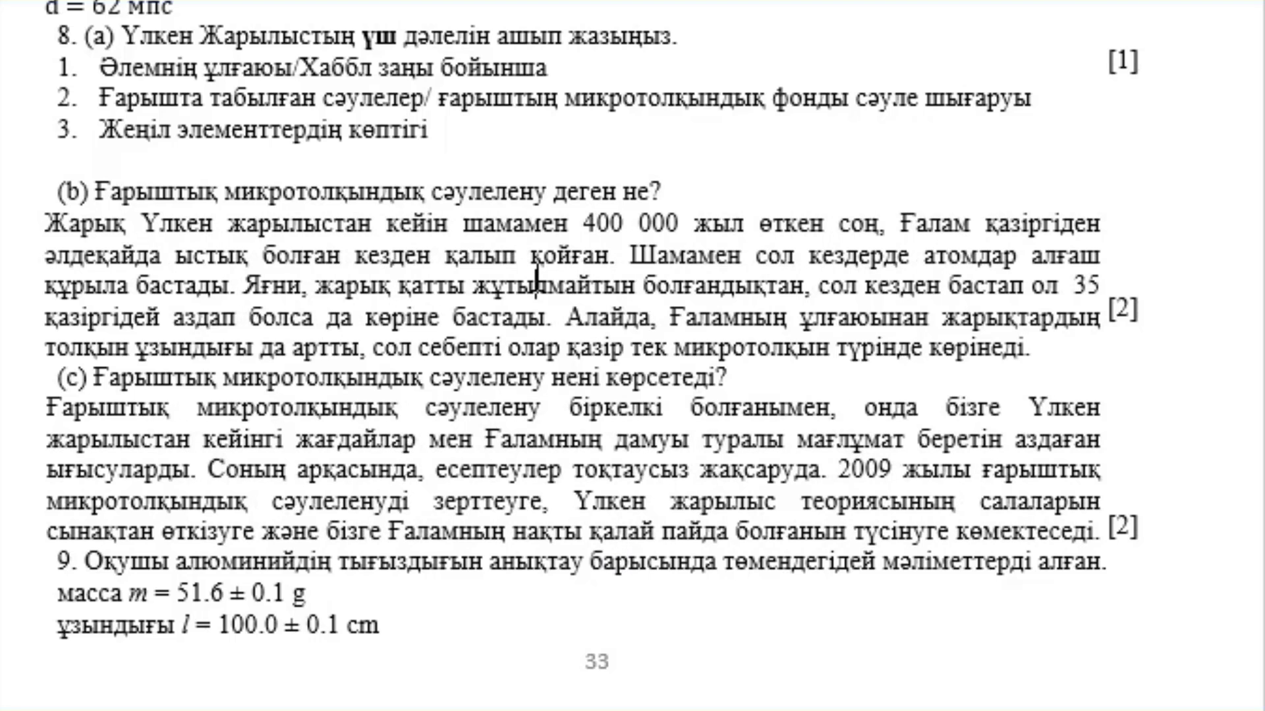
- Move to the end of the length line in question 9
scroll(537, 276, down, 2)
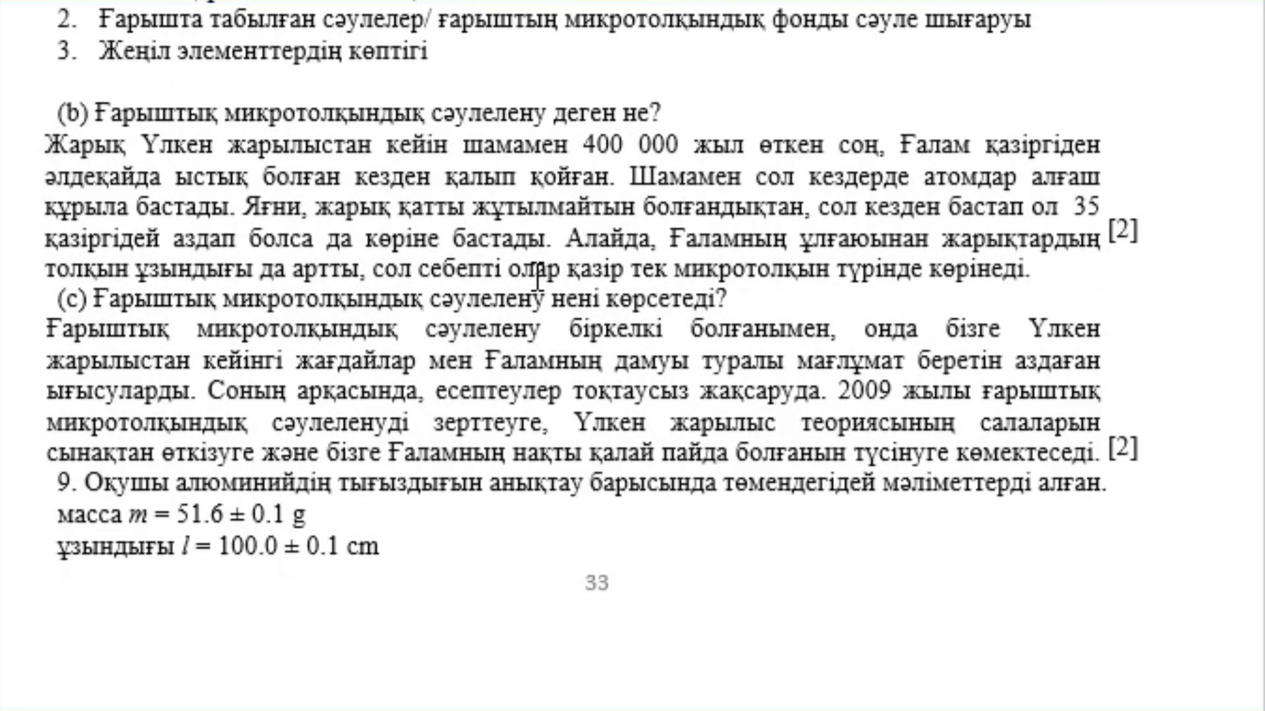
click(191, 545)
scroll(347, 557, down, 1)
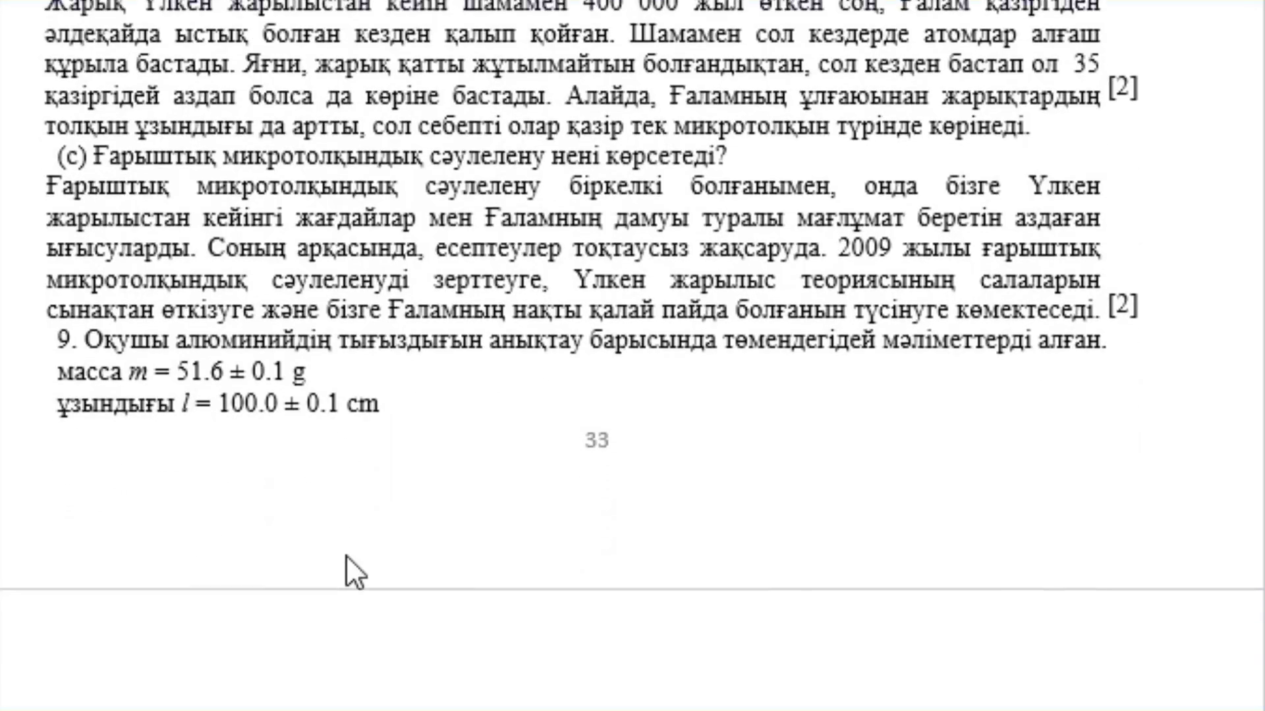
scroll(346, 555, up, 1)
click(405, 547)
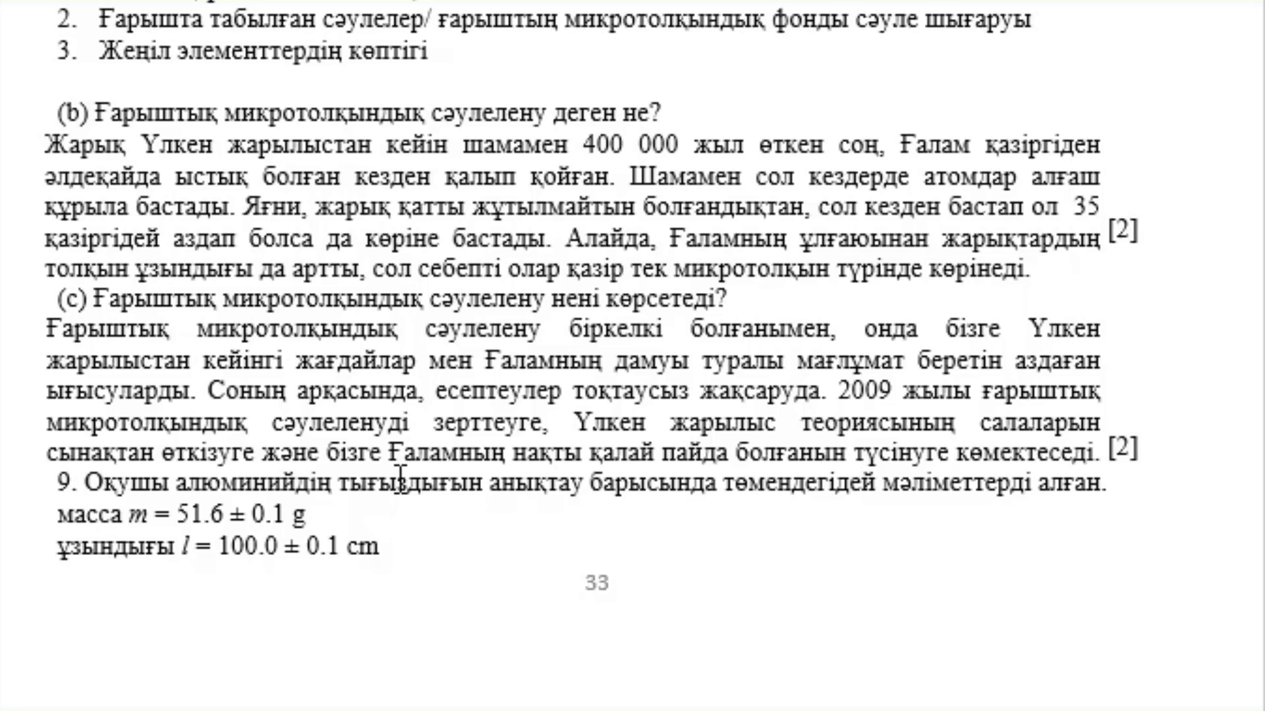
scroll(401, 473, down, 3)
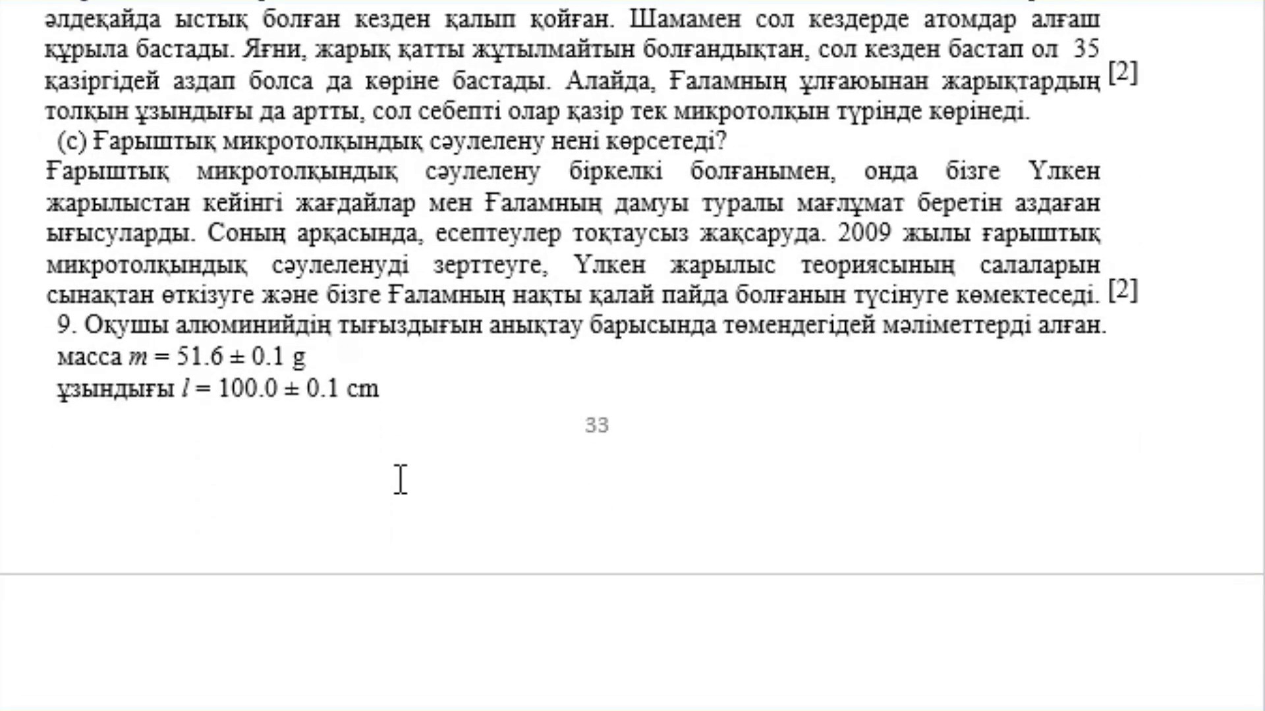
scroll(401, 479, down, 4)
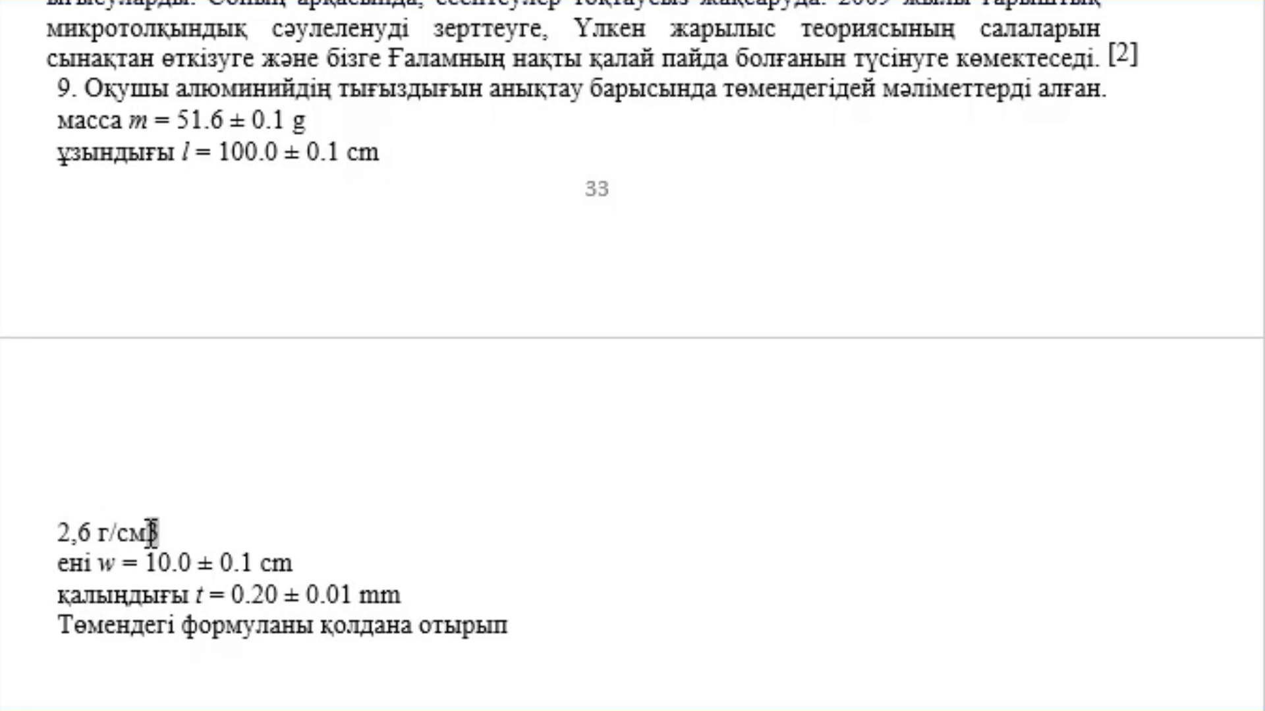
- Make the 3 in см³ a superscript
drag(167, 535, 151, 533)
key(ctrl+shift+equal)
click(172, 563)
scroll(182, 532, down, 10)
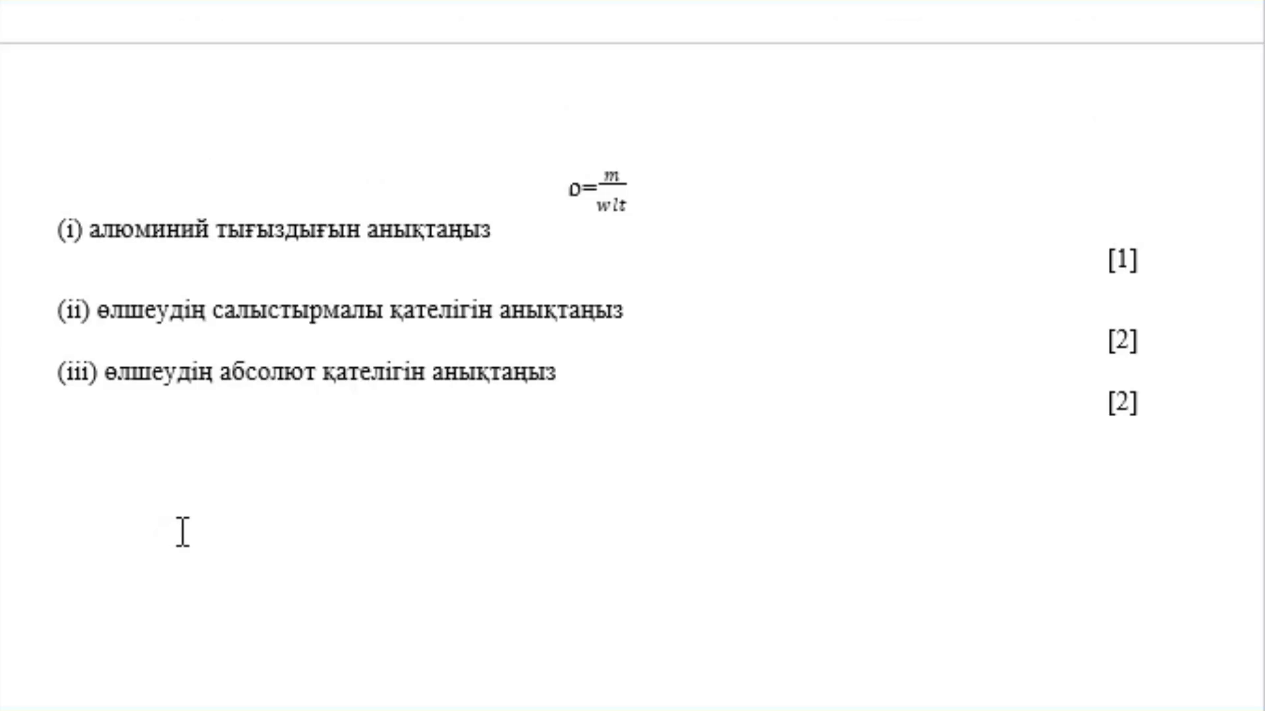
- Place 2,6 г/см³ on its own line under task (i), undoing the duplicate paste
text(2,6 г/см³)
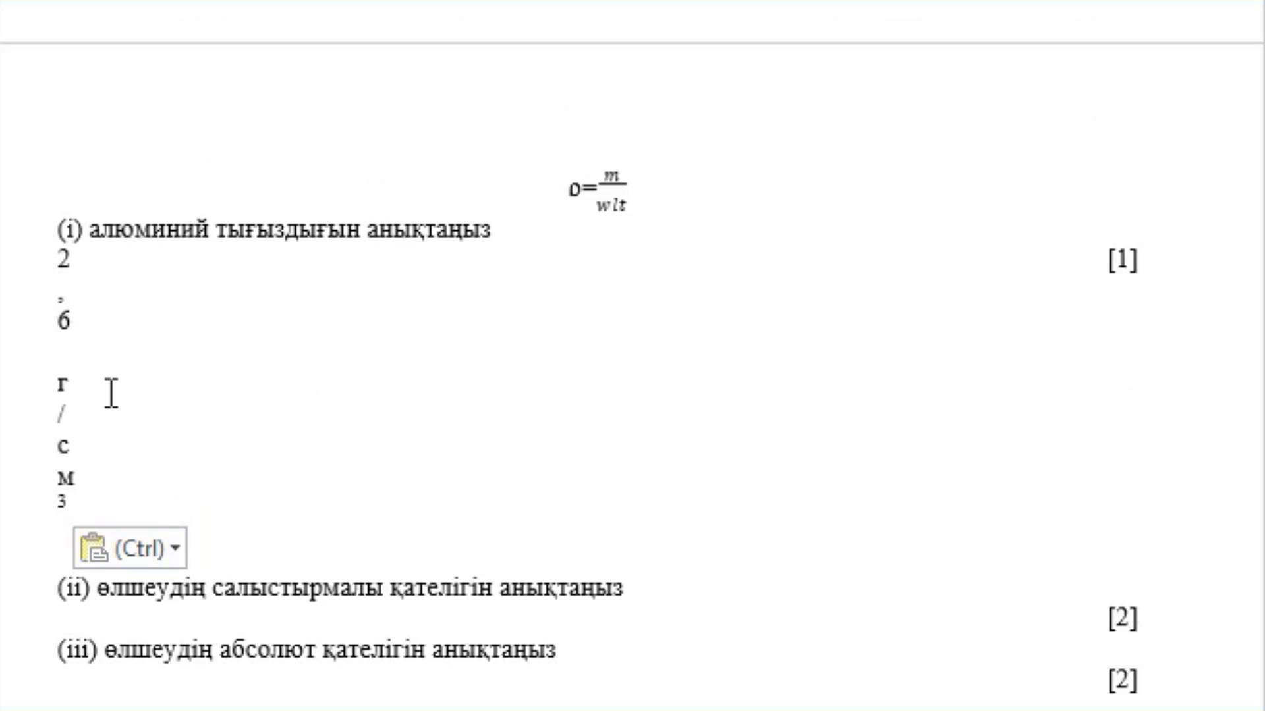
drag(53, 260, 112, 446)
key(ctrl+c)
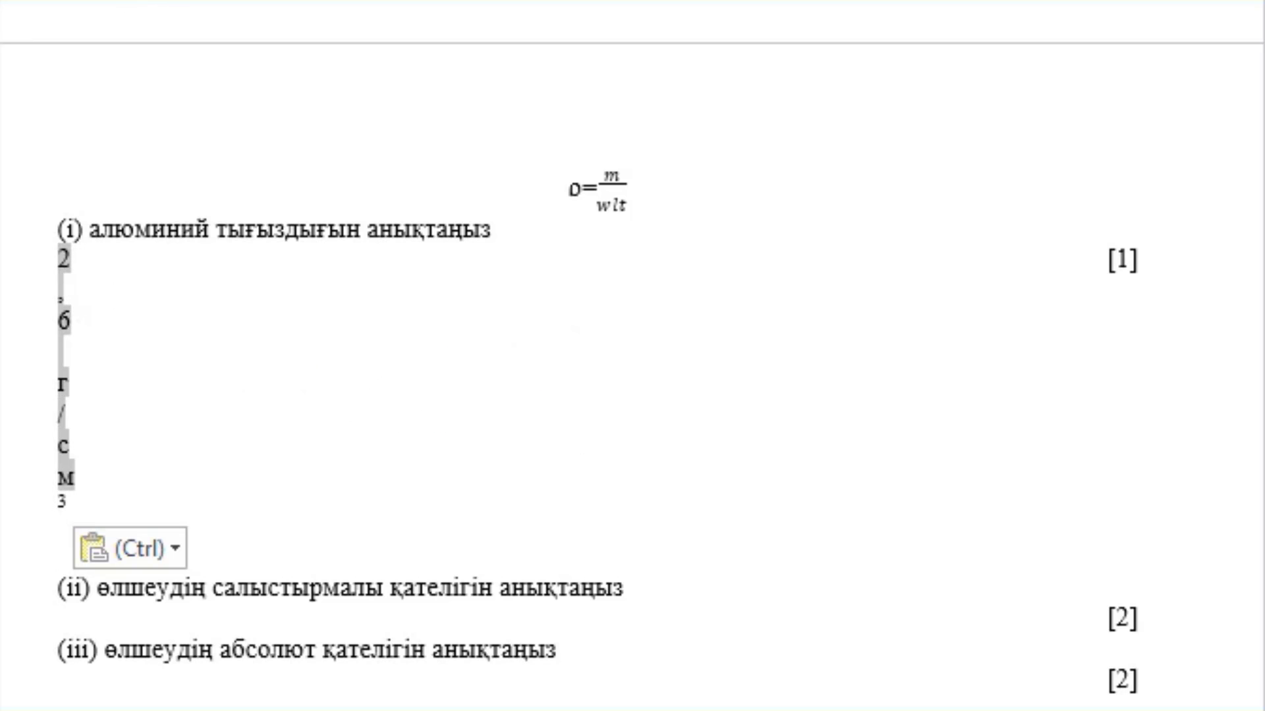
click(129, 435)
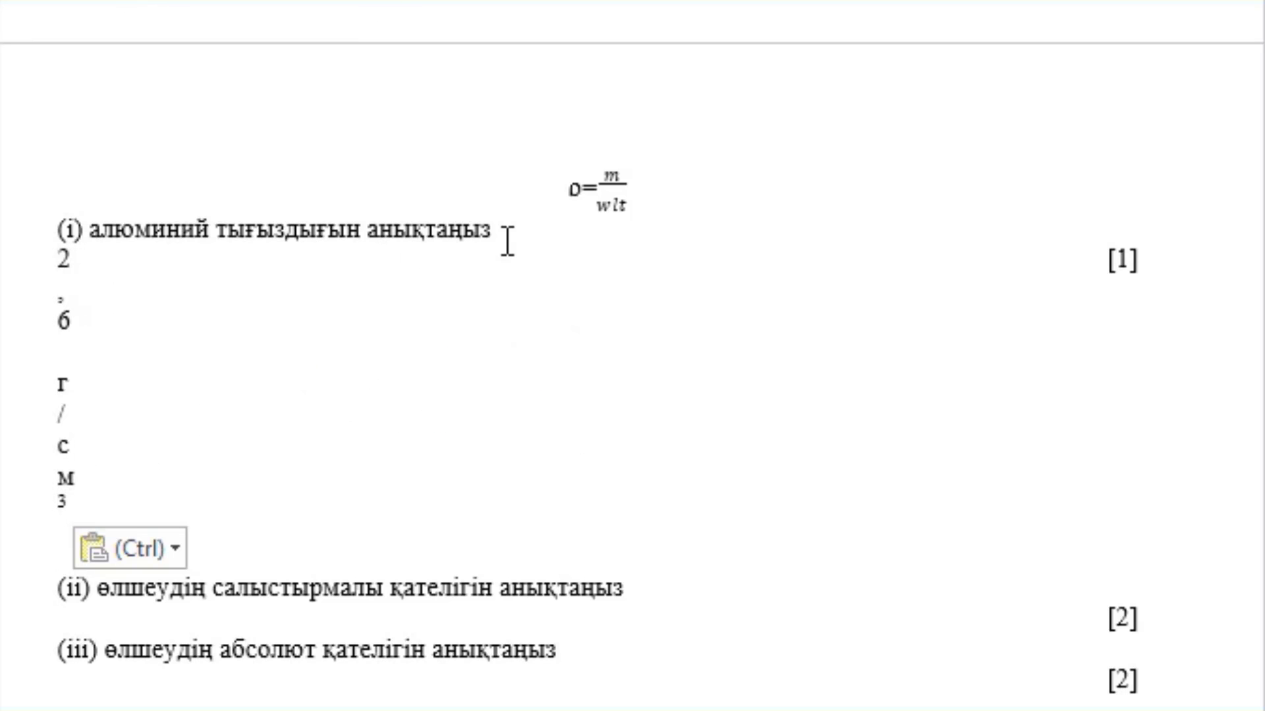
key(Return)
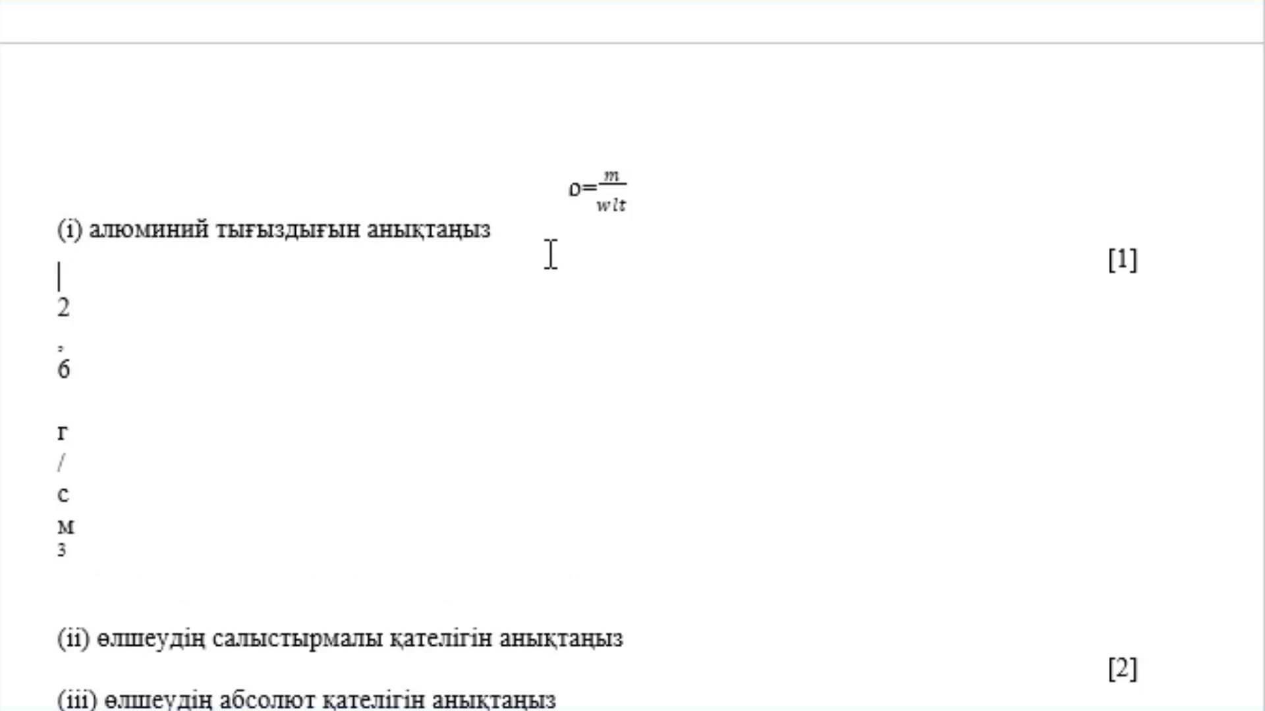
key(ctrl+v)
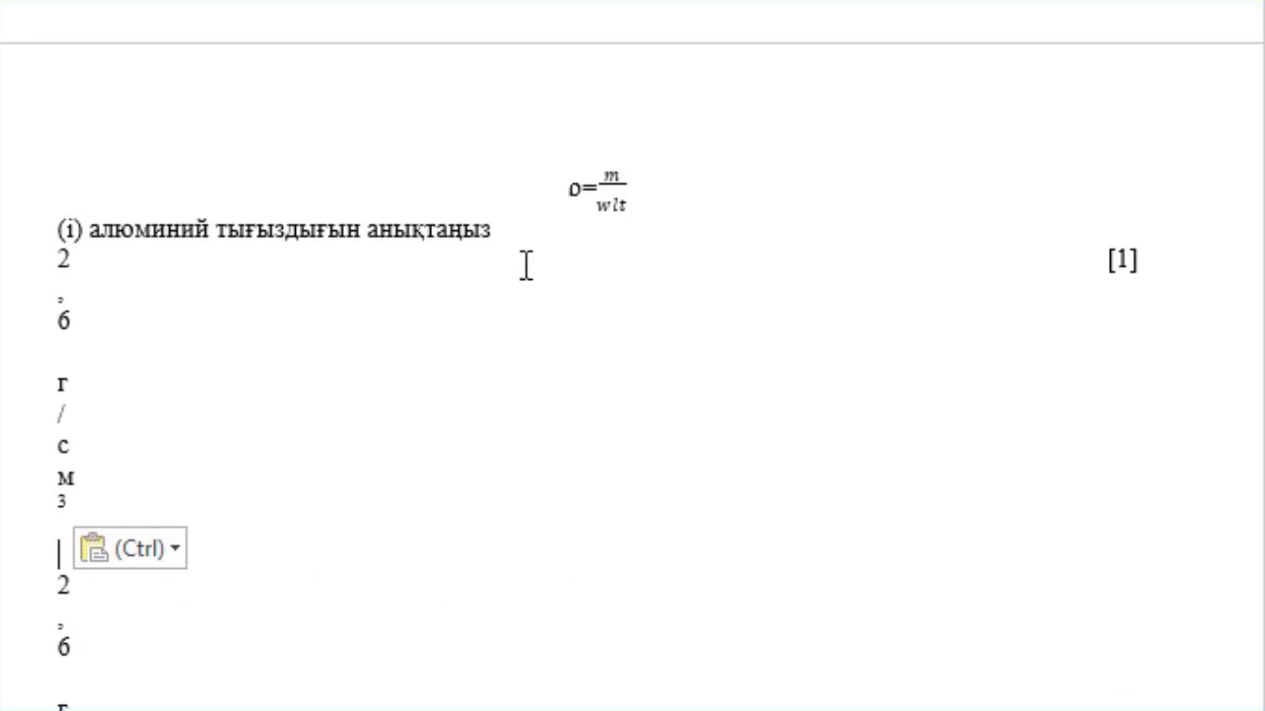
key(ctrl+z)
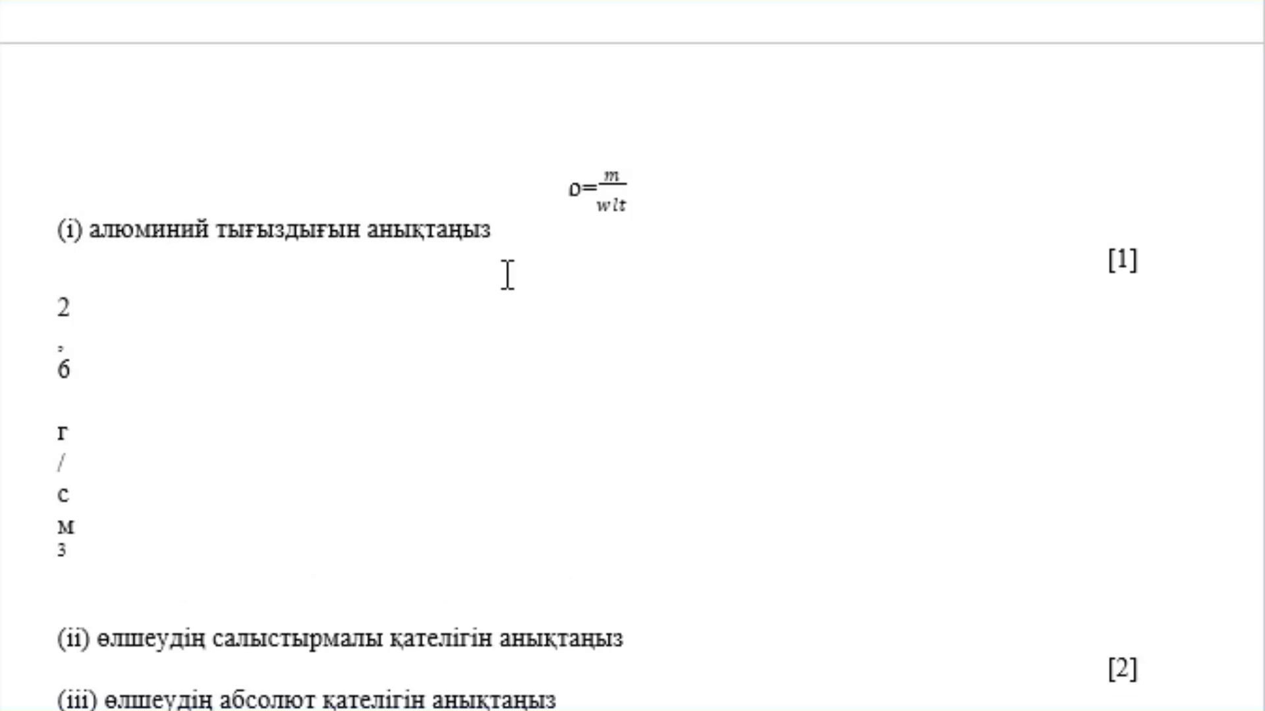
- Insert an empty line above task (iii)
click(192, 390)
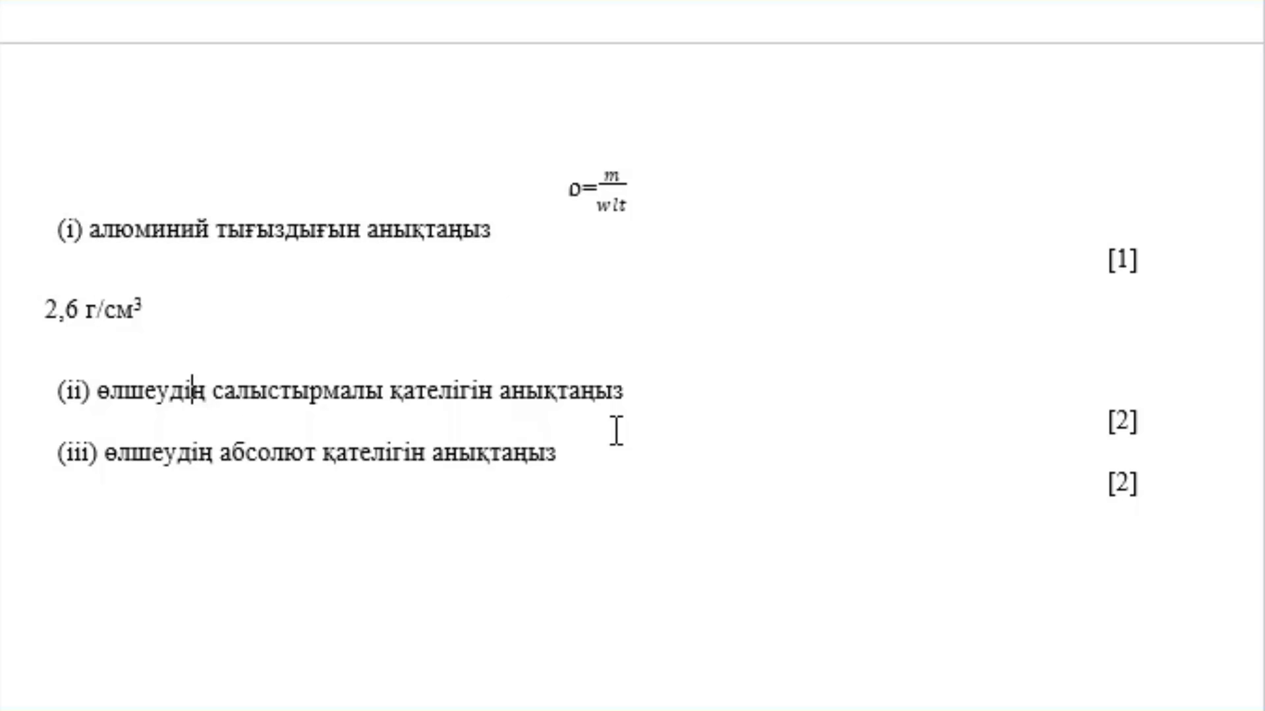
key(Down)
key(Down)
key(Return)
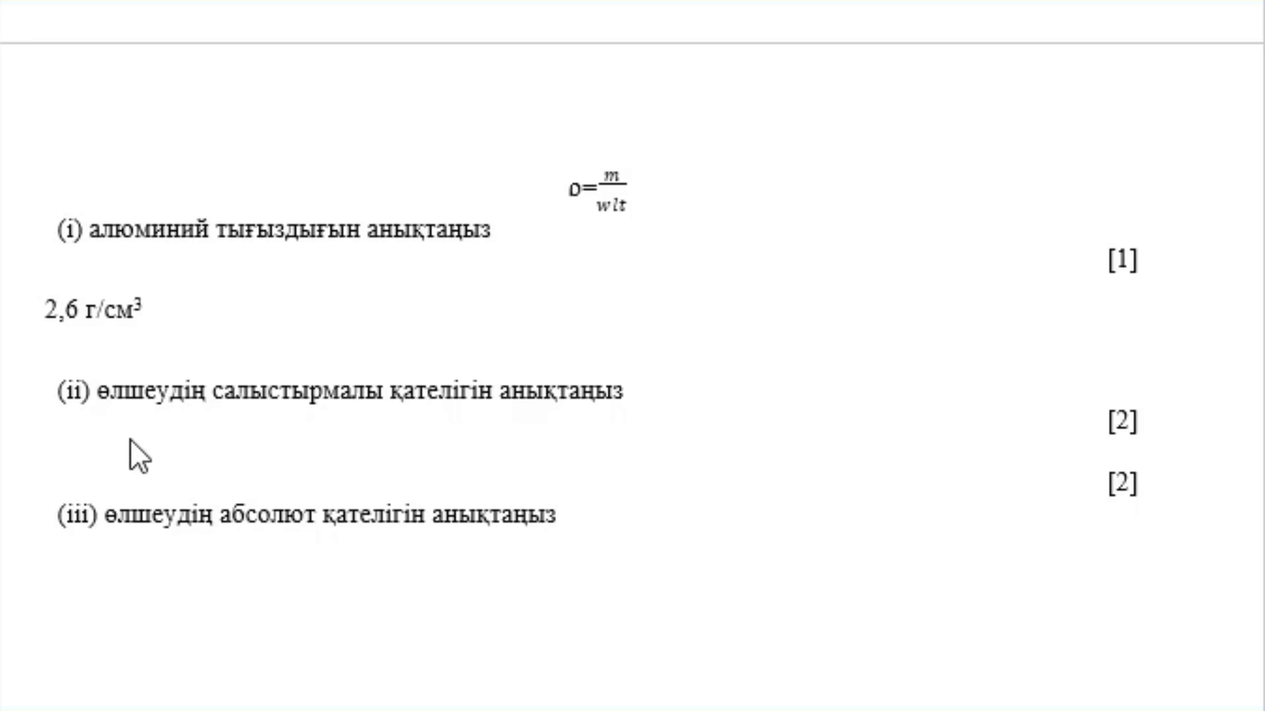
- Paste the relative error formula for (ii), making it start Δρ/ρ and deleting 'c)'
key(ctrl+v)
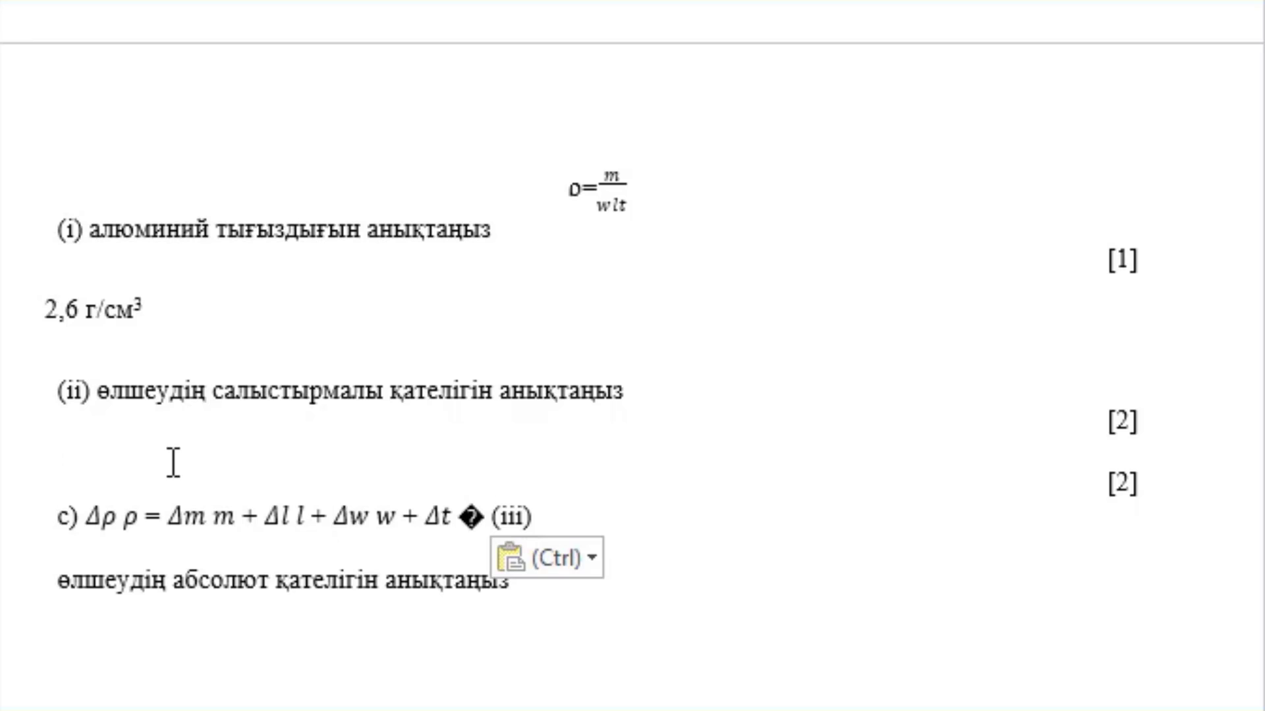
click(125, 521)
text(/)
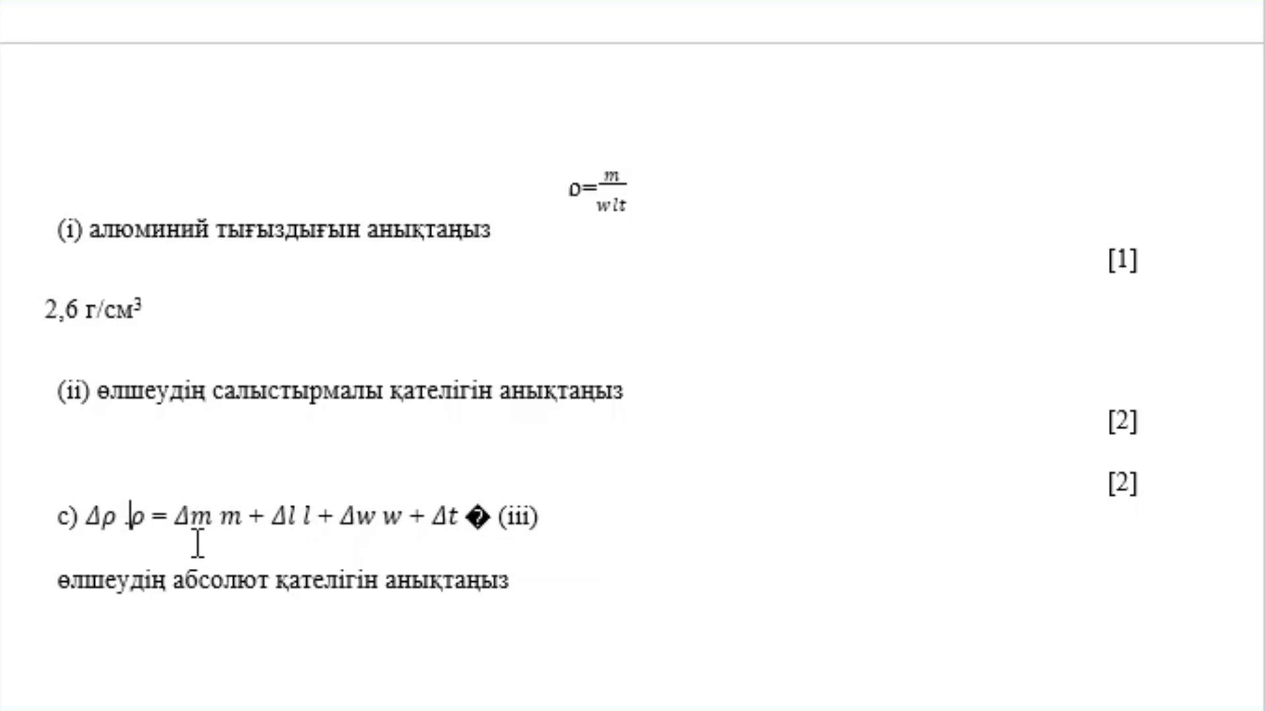
key(BackSpace)
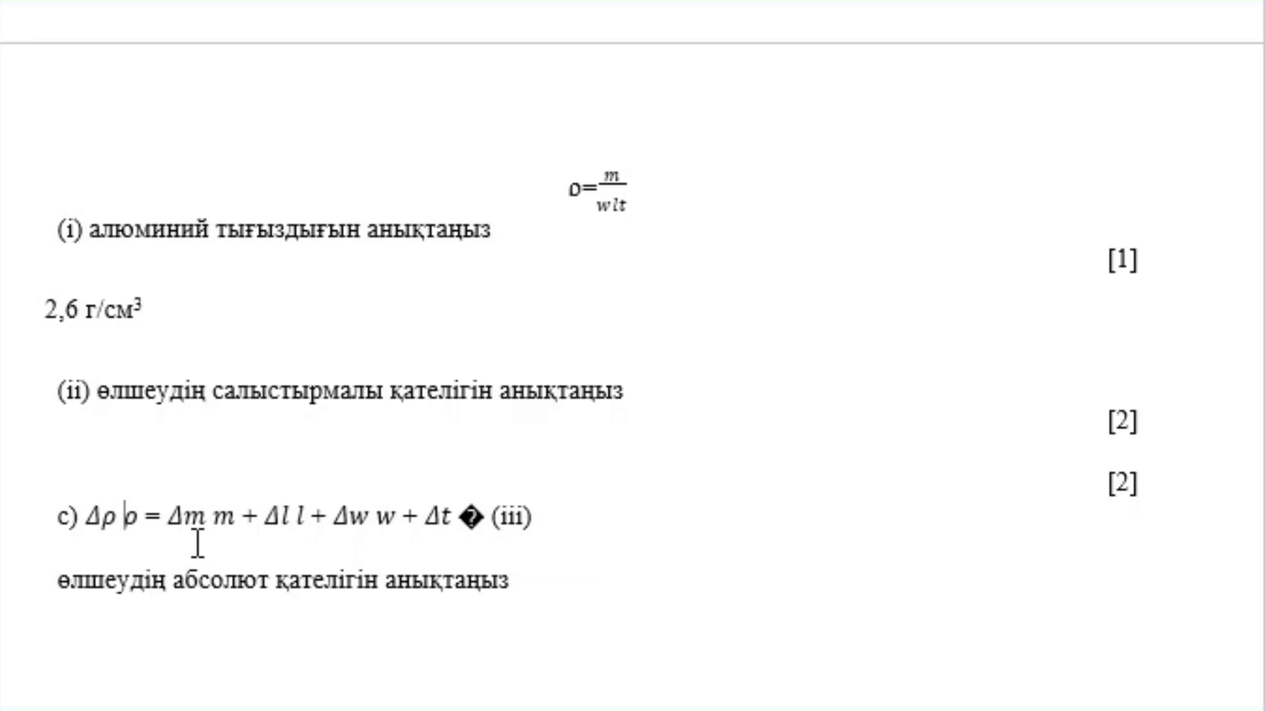
text(/)
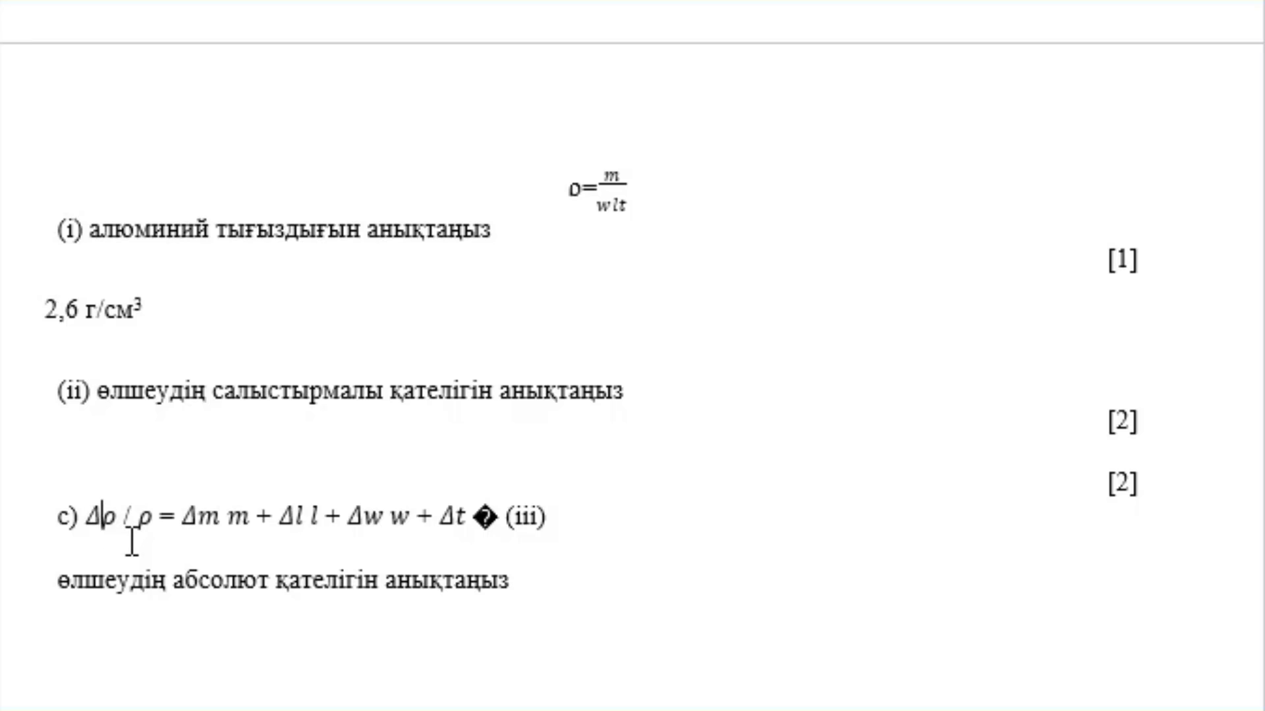
click(96, 517)
key(BackSpace)
key(BackSpace)
key(BackSpace)
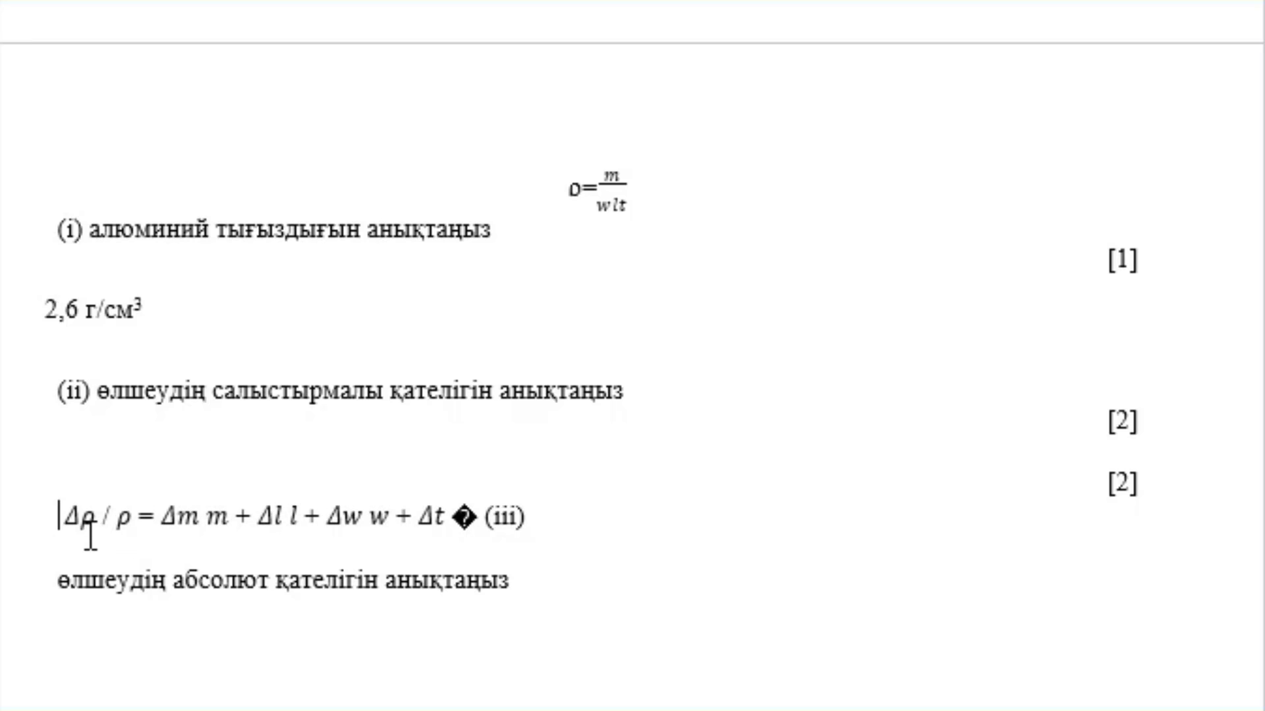
- Complete the terms as Δm/m + Δl/l + Δw/w + Δt/t, removing stray symbols
click(207, 527)
text(/)
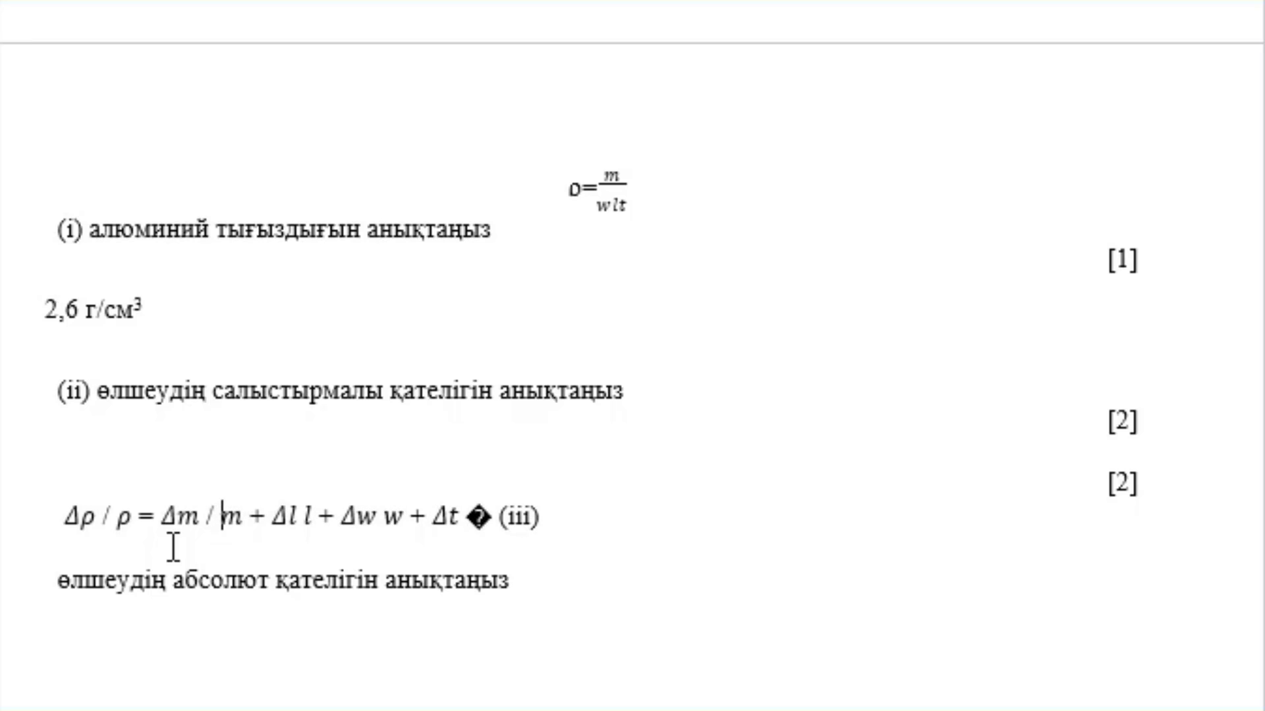
click(304, 519)
text(/ )
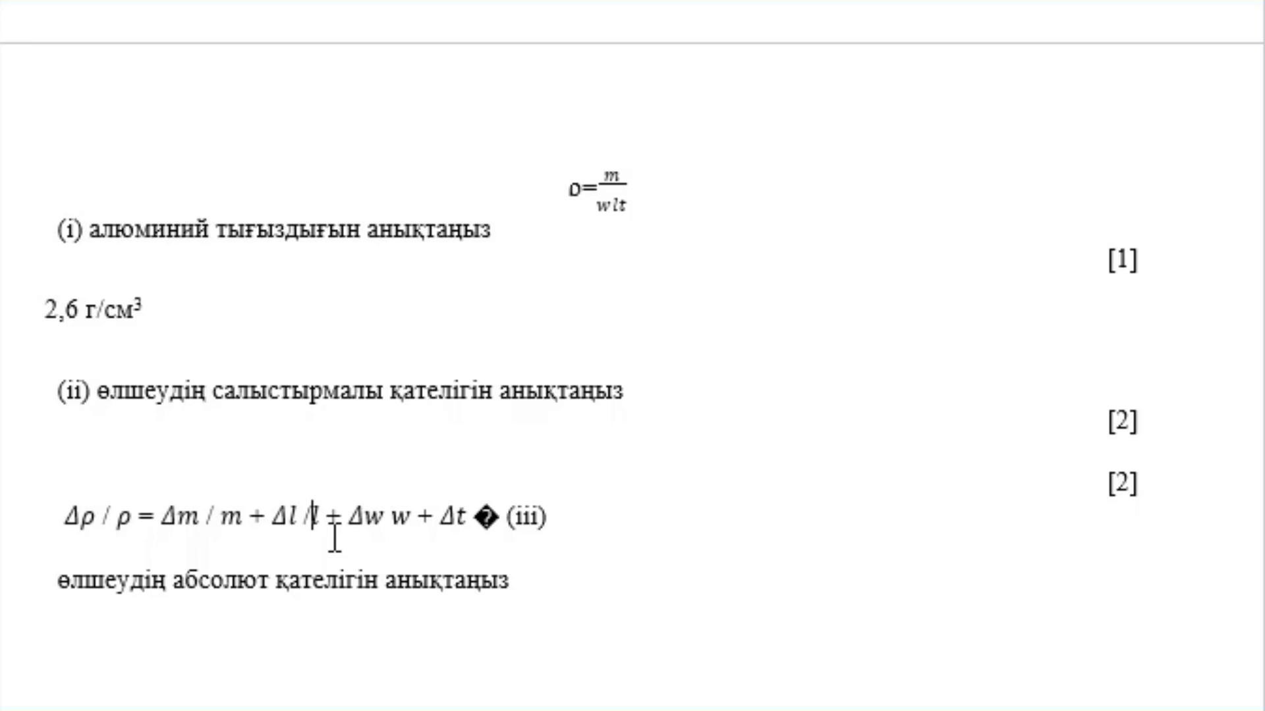
text(/)
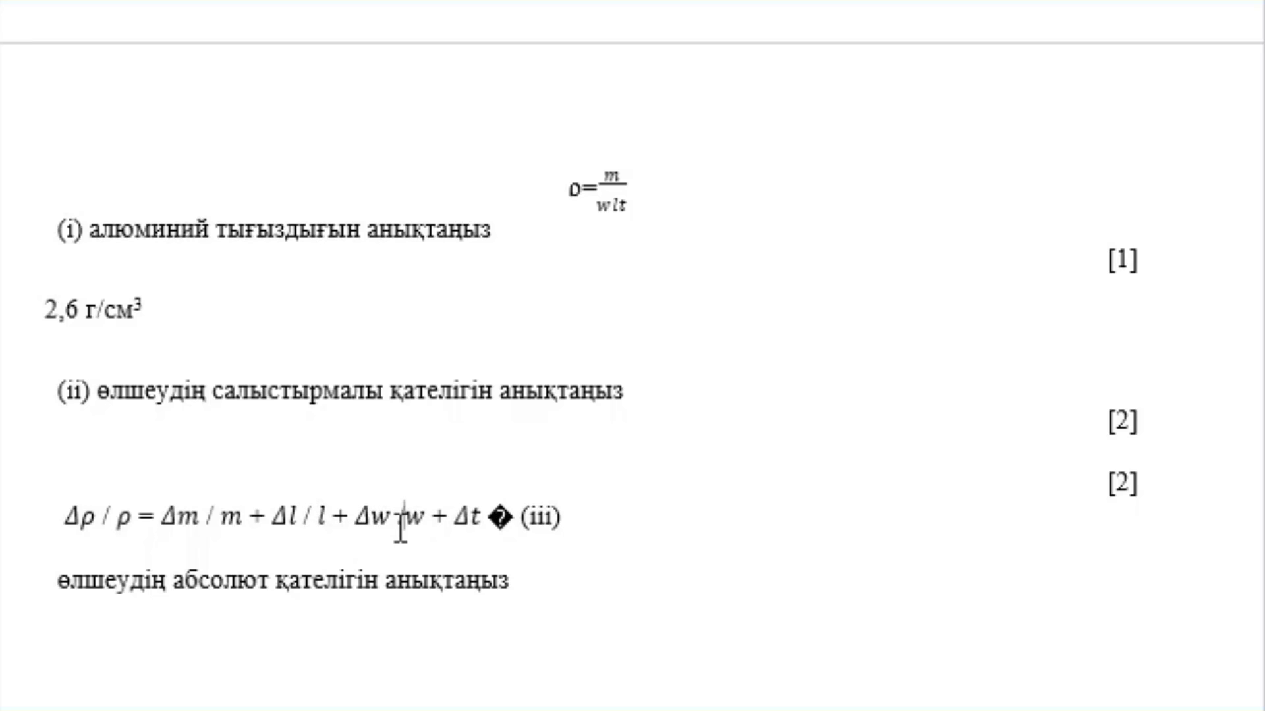
click(504, 513)
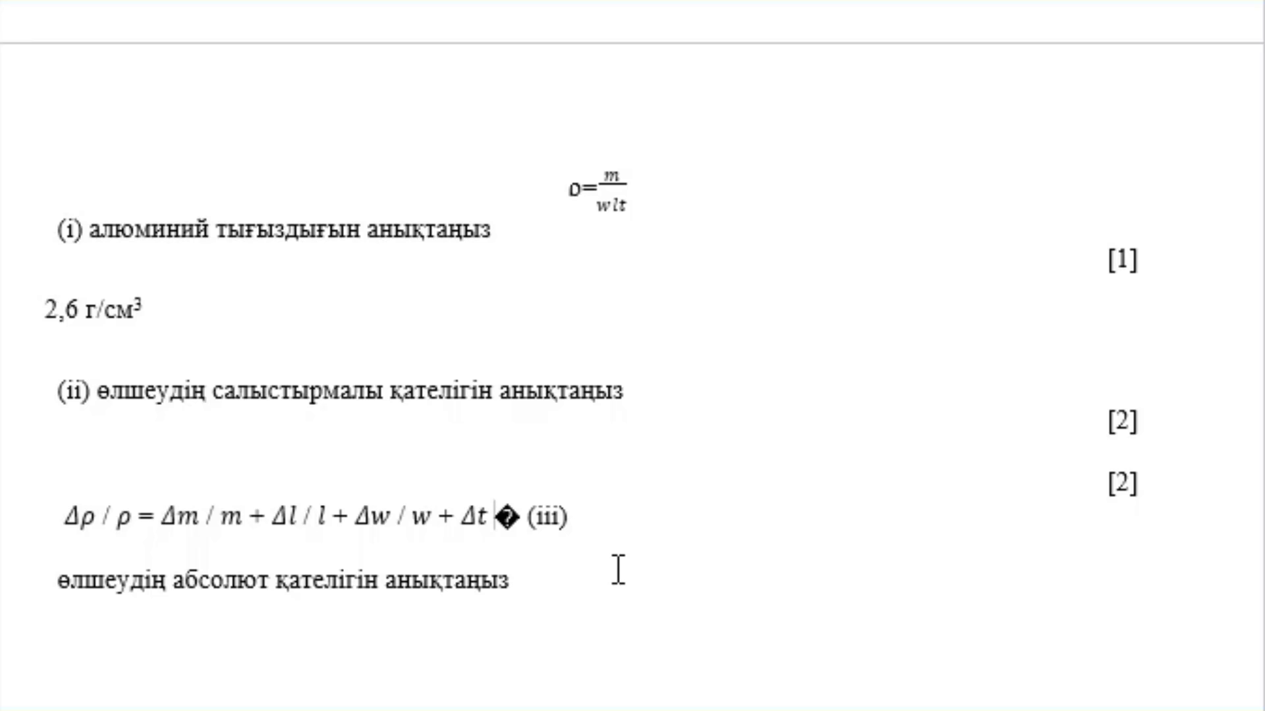
key(Delete)
key(Delete)
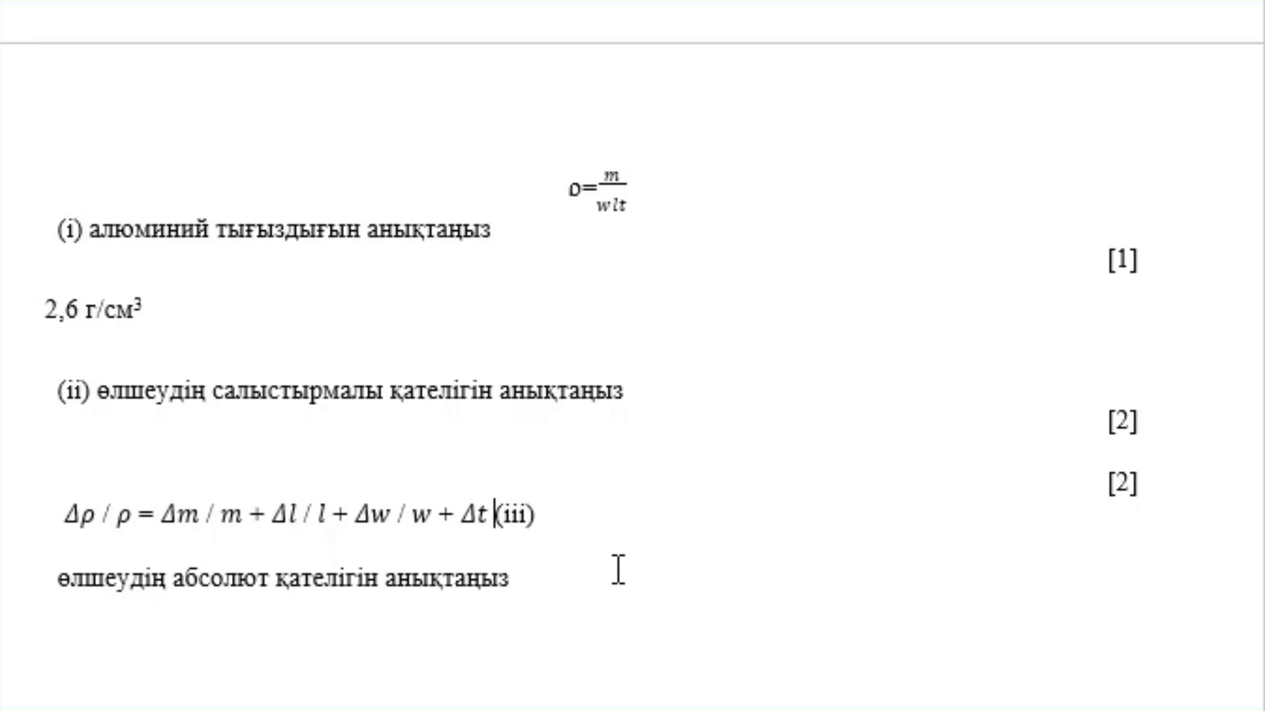
key(Delete)
key(Delete)
key(Delete)
key(Delete)
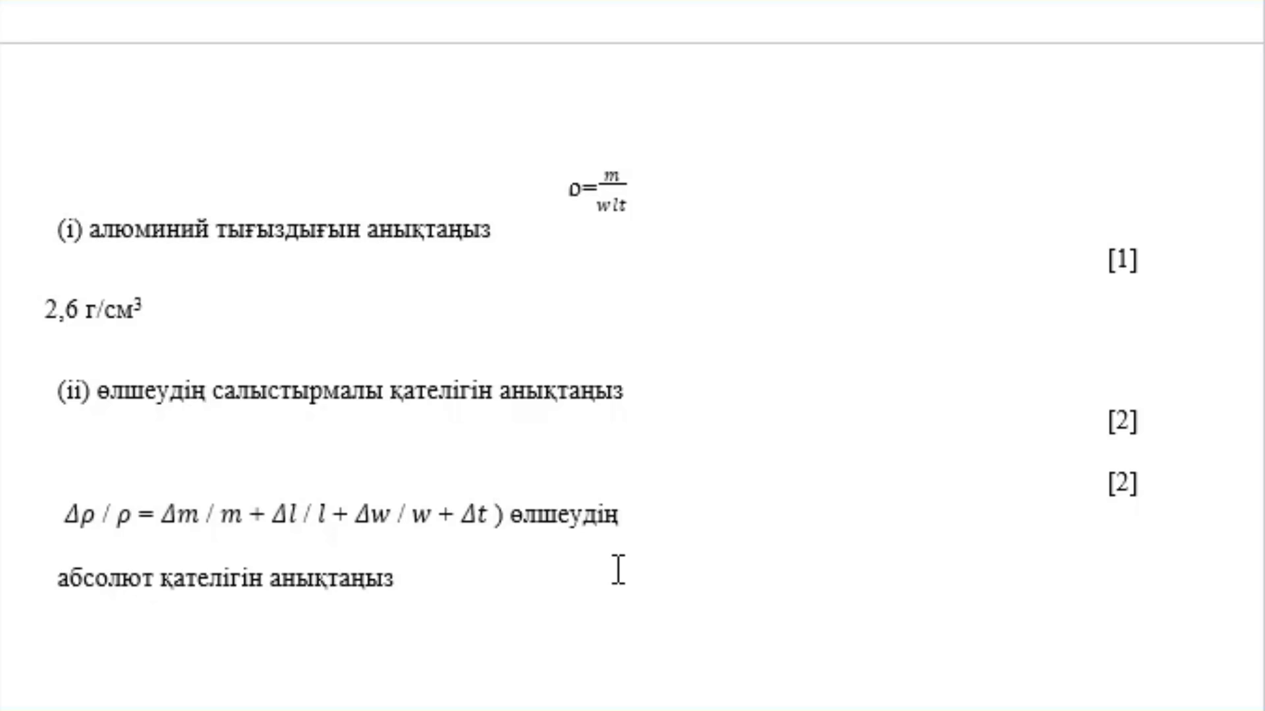
text(/)
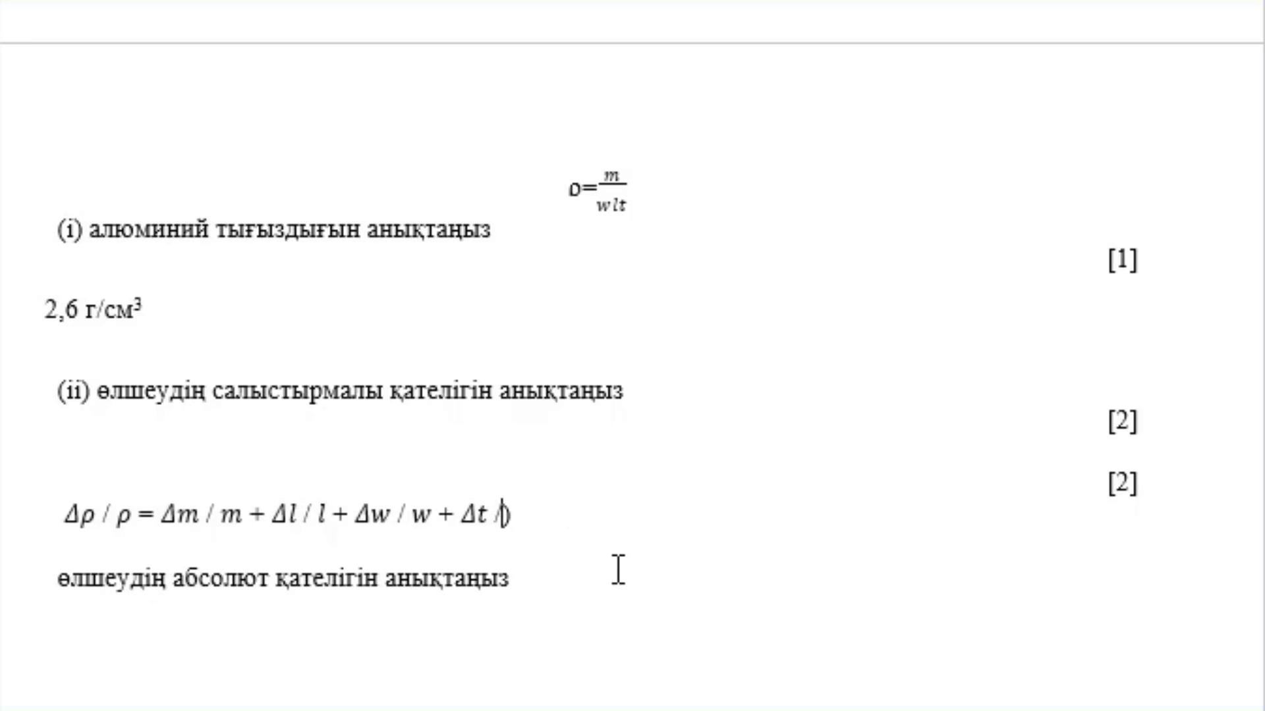
text( t)
key(Delete)
- Paste Δρ = ρ on a new line under task (iii), removing a stray symbol
click(533, 592)
key(Return)
text(Δρ = ρ�)
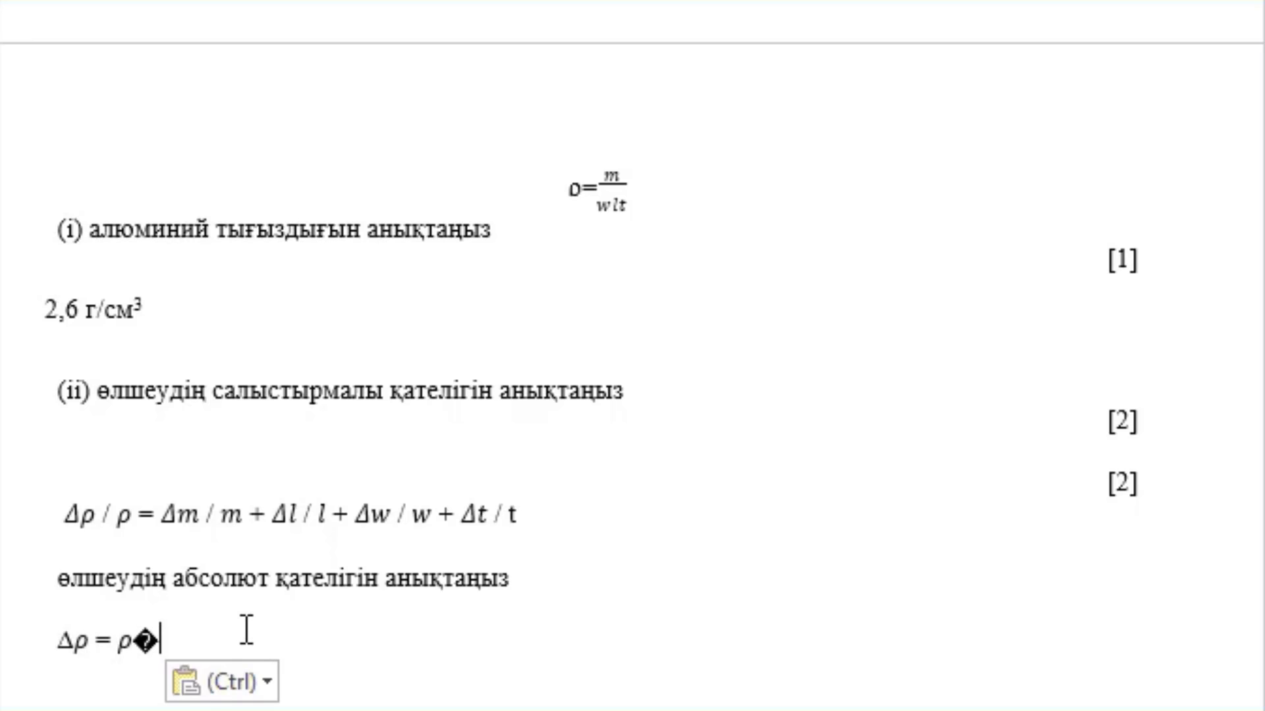
drag(161, 640, 135, 640)
key(BackSpace)
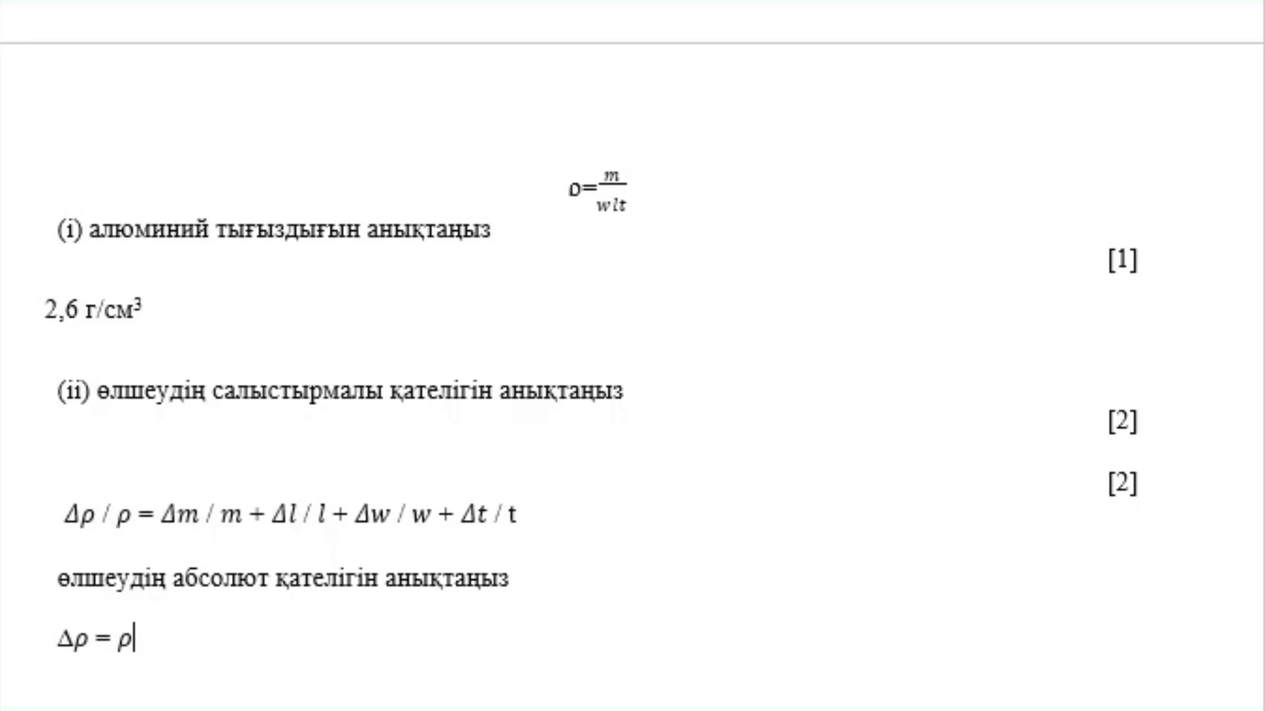
- Append the ε̇ symbol to make Δρ = ρε̇, then write 7,7 % below
click(1146, 19)
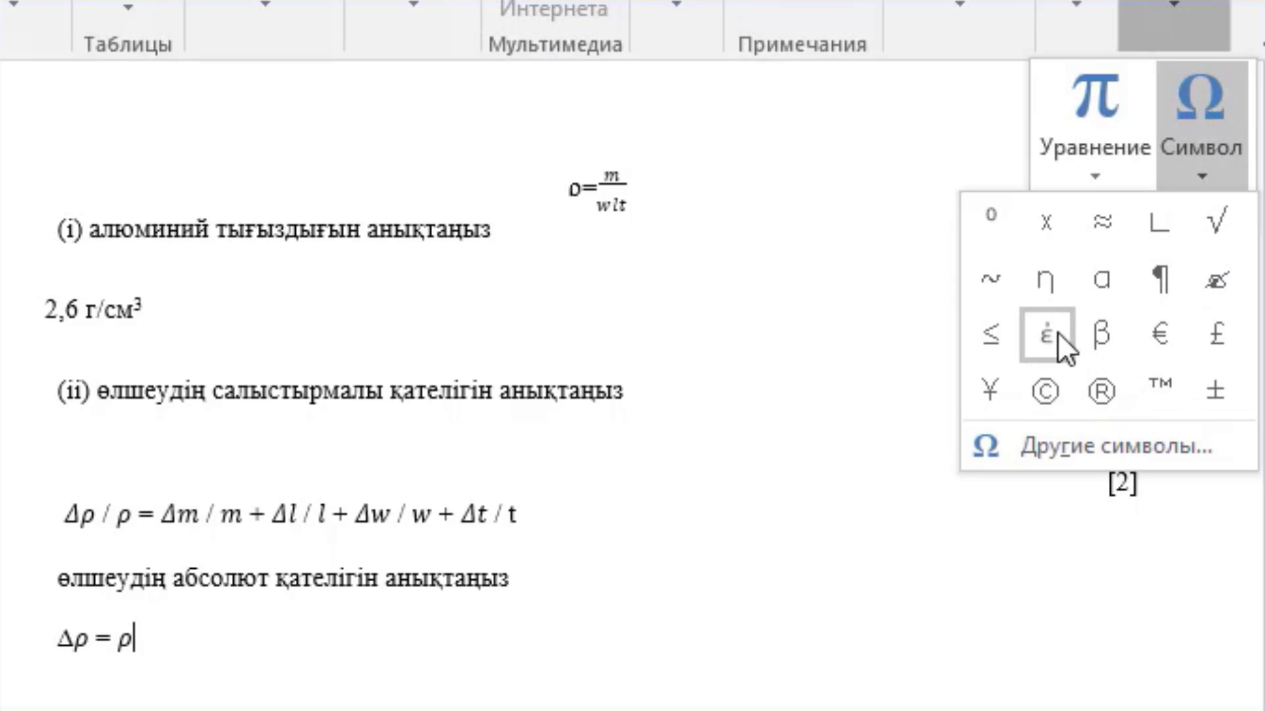
click(1051, 331)
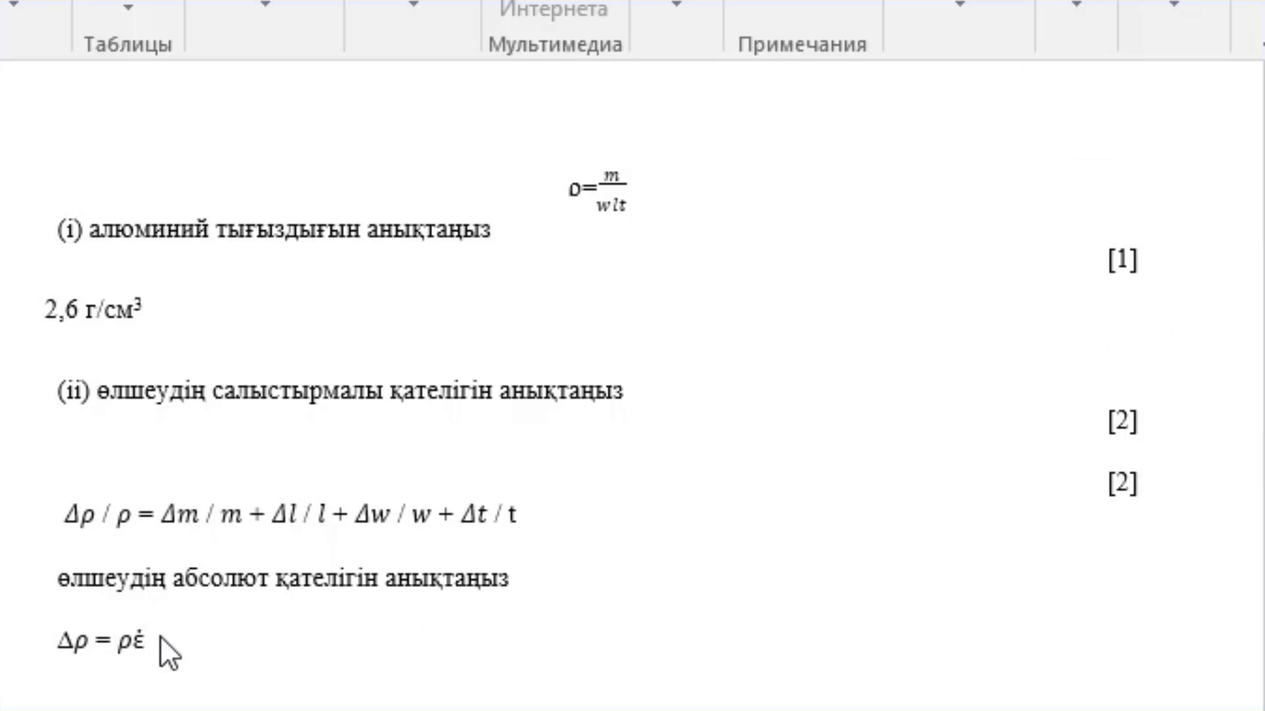
key(Return)
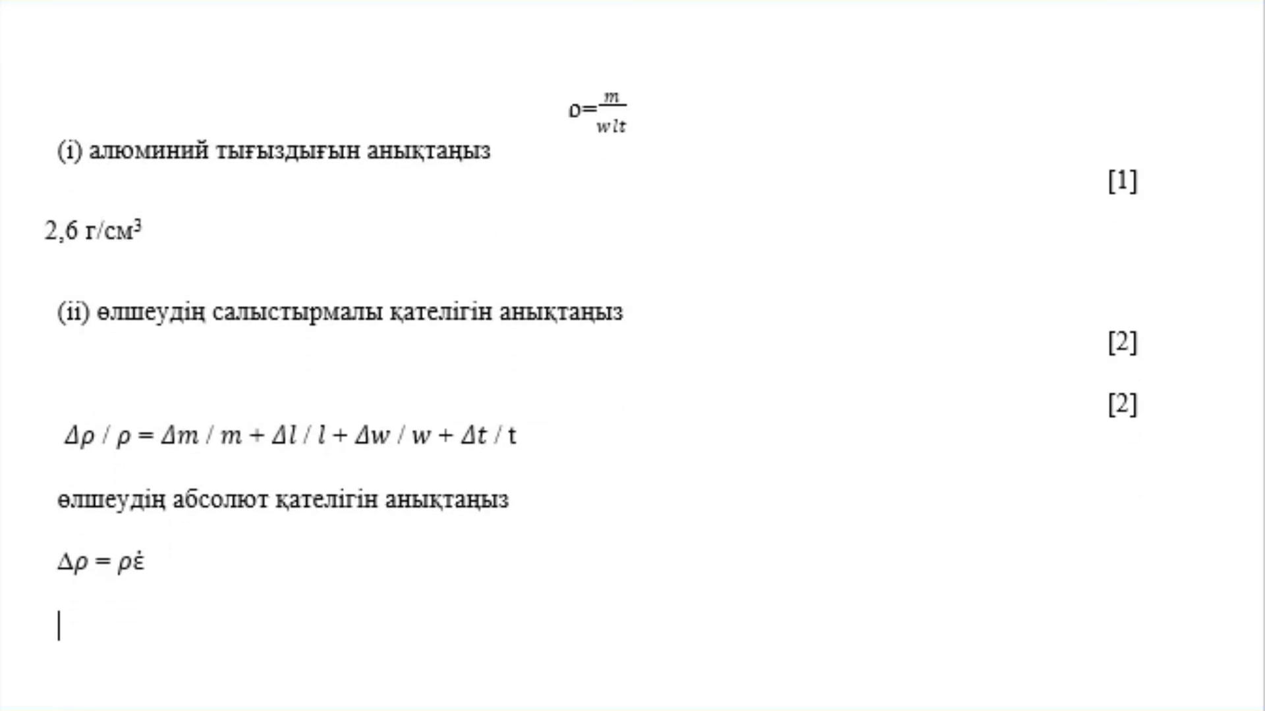
text(7,7)
text( %)
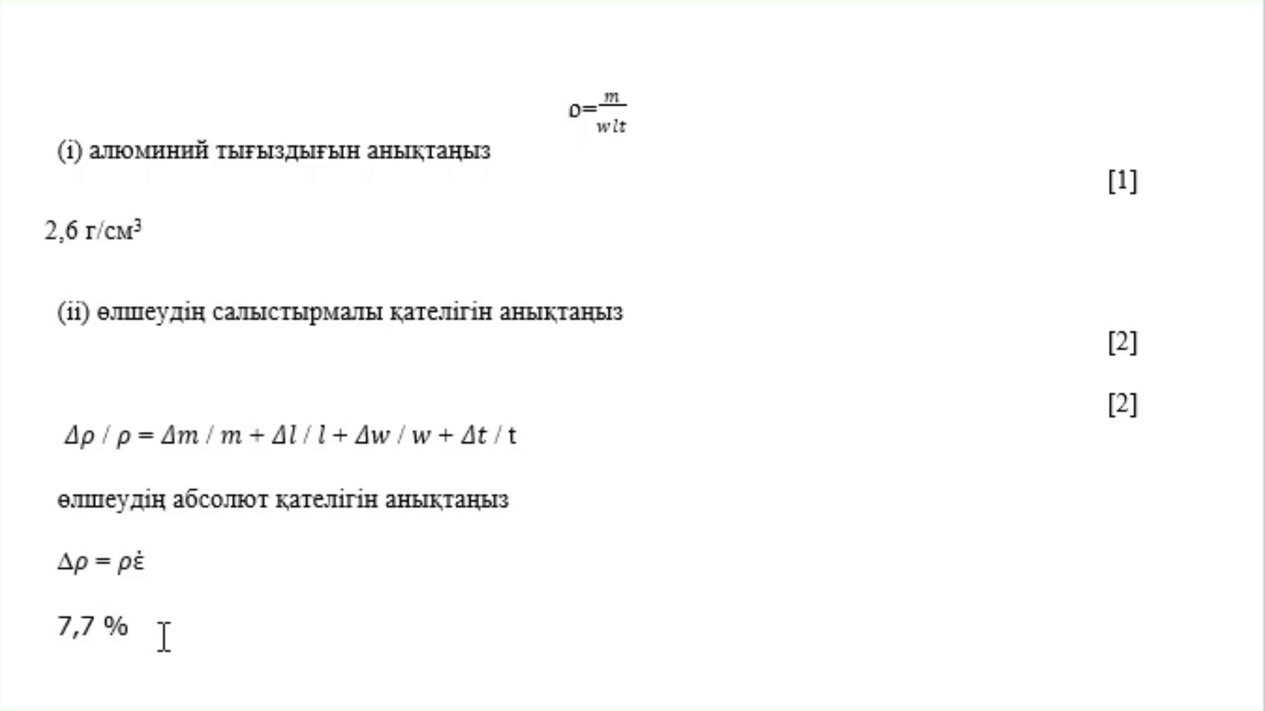